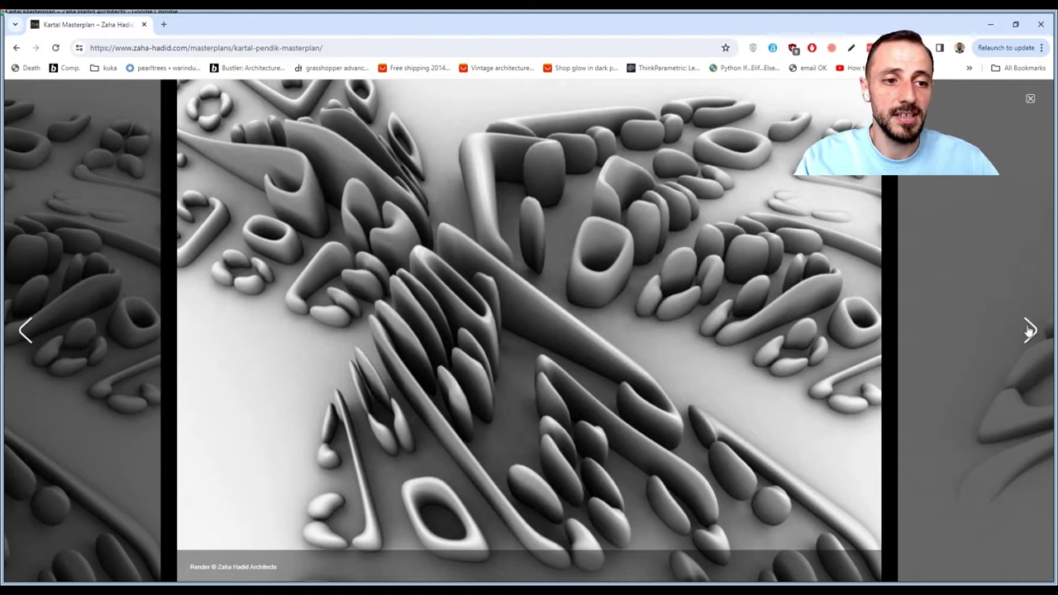
Show the next Kartal Masterplan render in the project's image viewer
left_click(1029, 330)
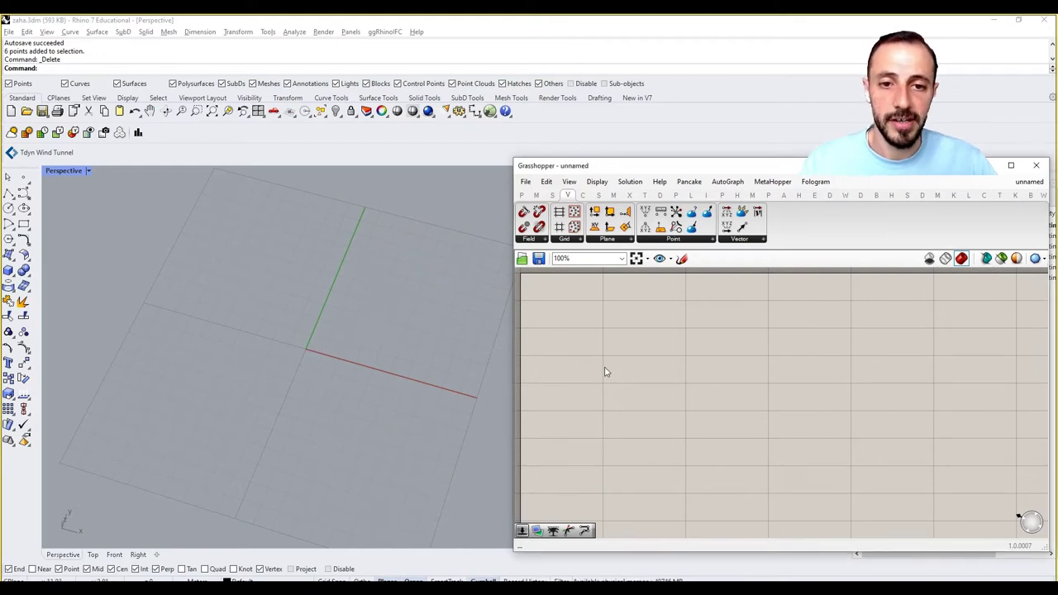
Place an Image Gallery component on the empty Grasshopper canvas
left_click(524, 197)
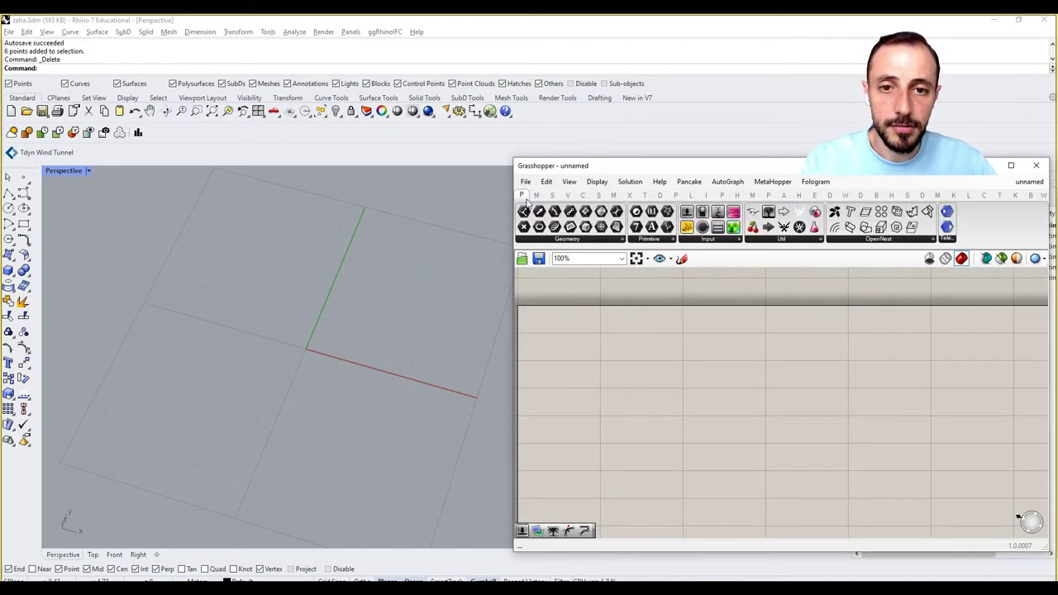
left_click(660, 195)
left_click(700, 239)
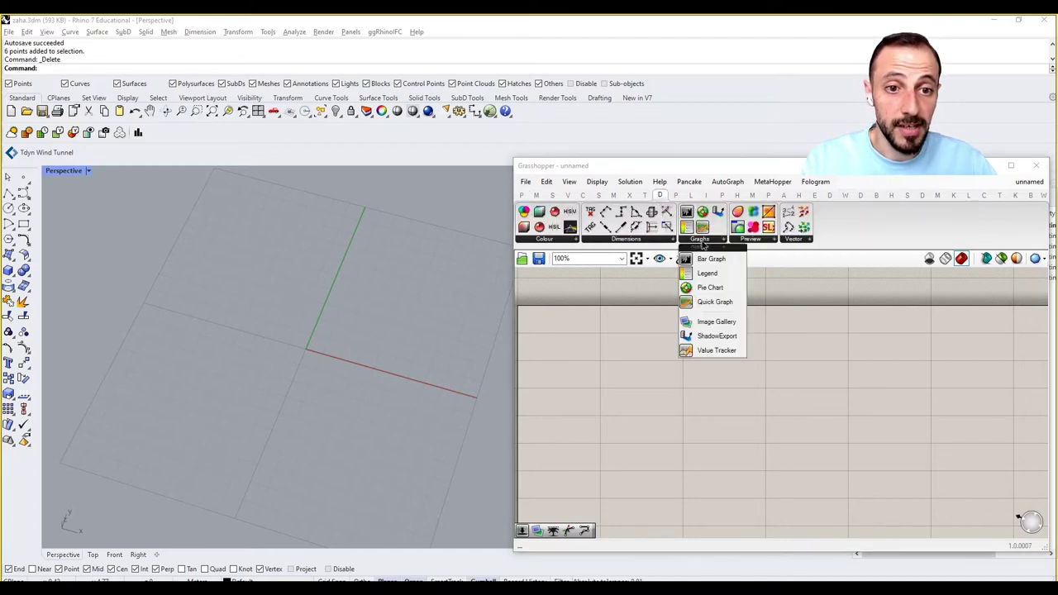
left_click(716, 321)
scroll(699, 388, "down", 3)
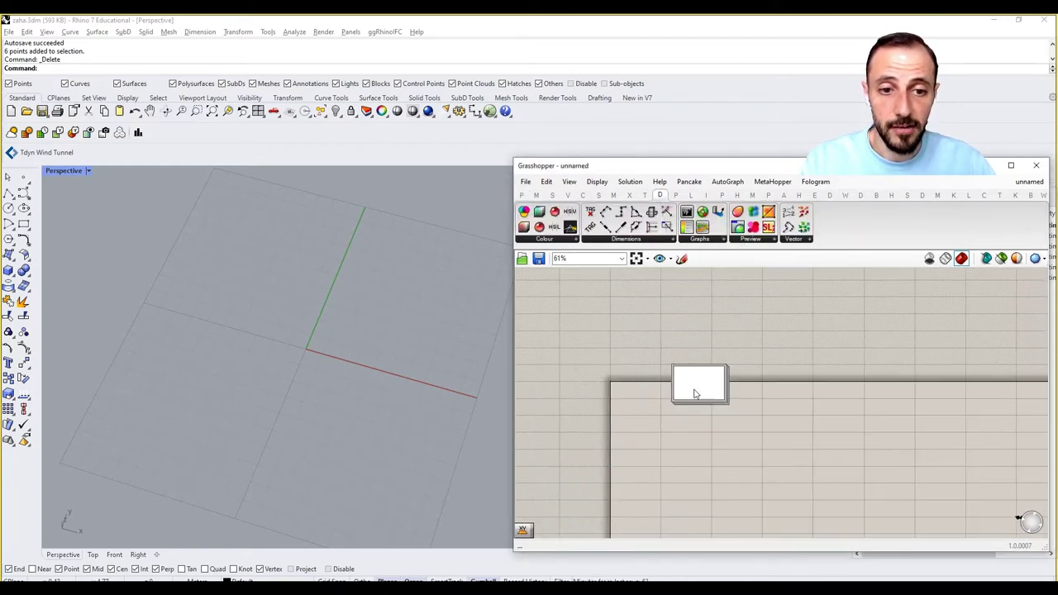
left_click(695, 393)
scroll(699, 394, "up", 1)
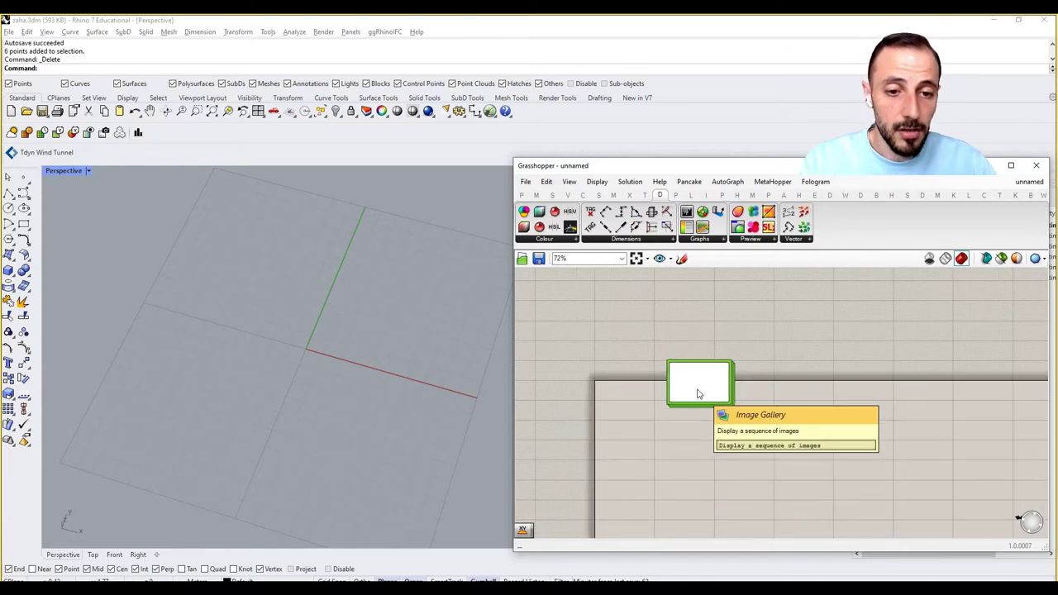
left_click(785, 387)
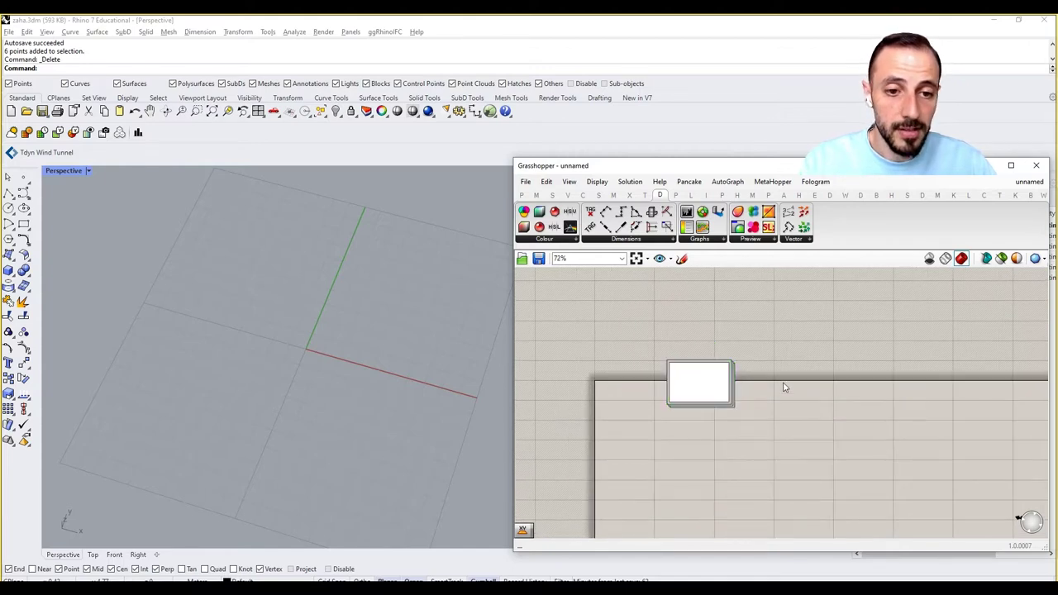
Load 1245_karta_rend_03-1515x1080.jpg from folder 11- into the Image Gallery as local image data
double_click(710, 391)
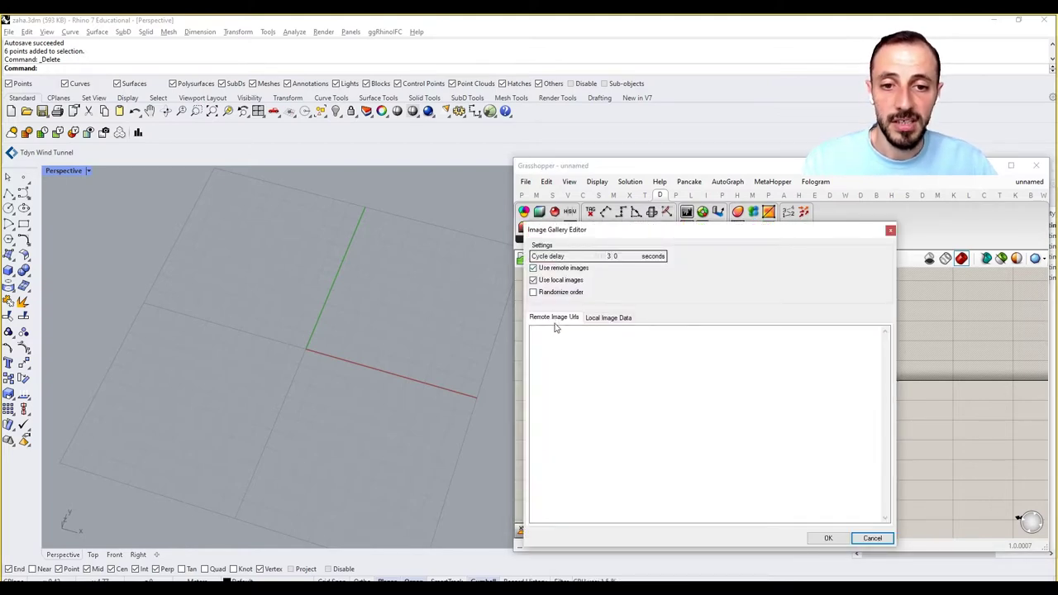
left_click(613, 322)
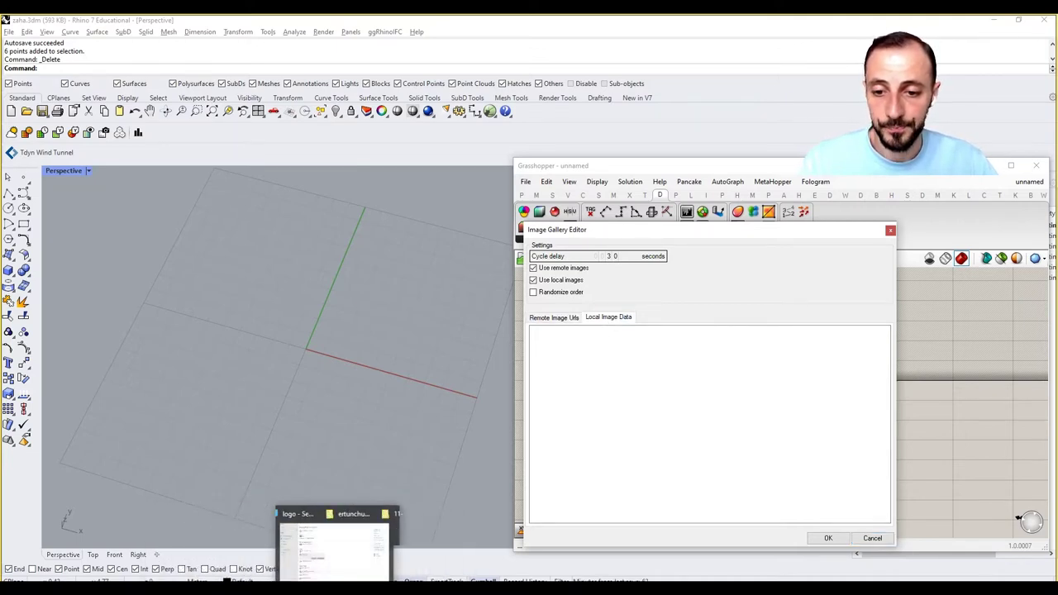
left_click(380, 561)
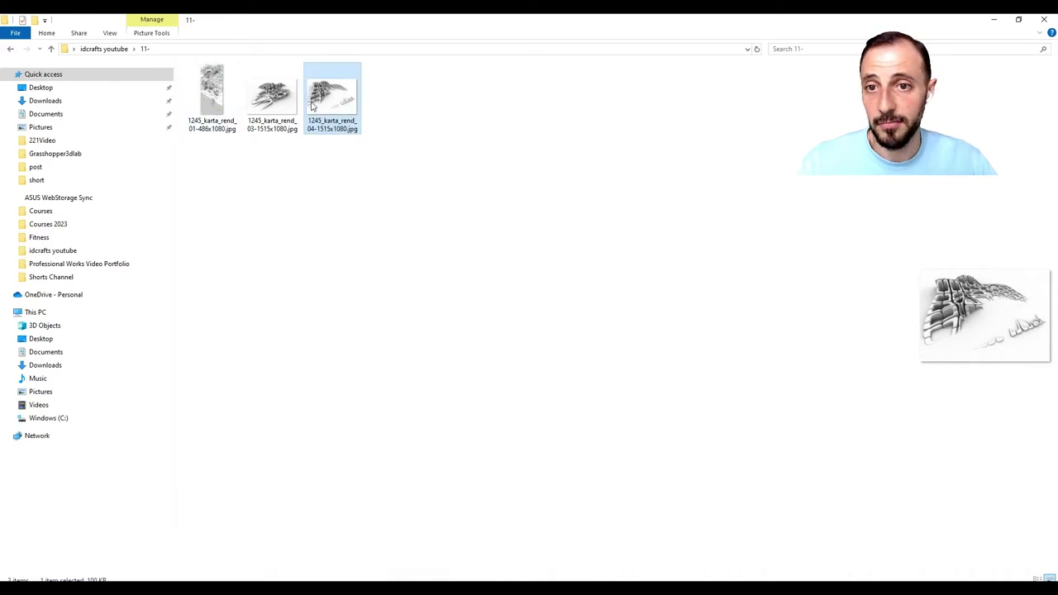
left_click_drag(281, 104, 670, 431)
left_click(827, 538)
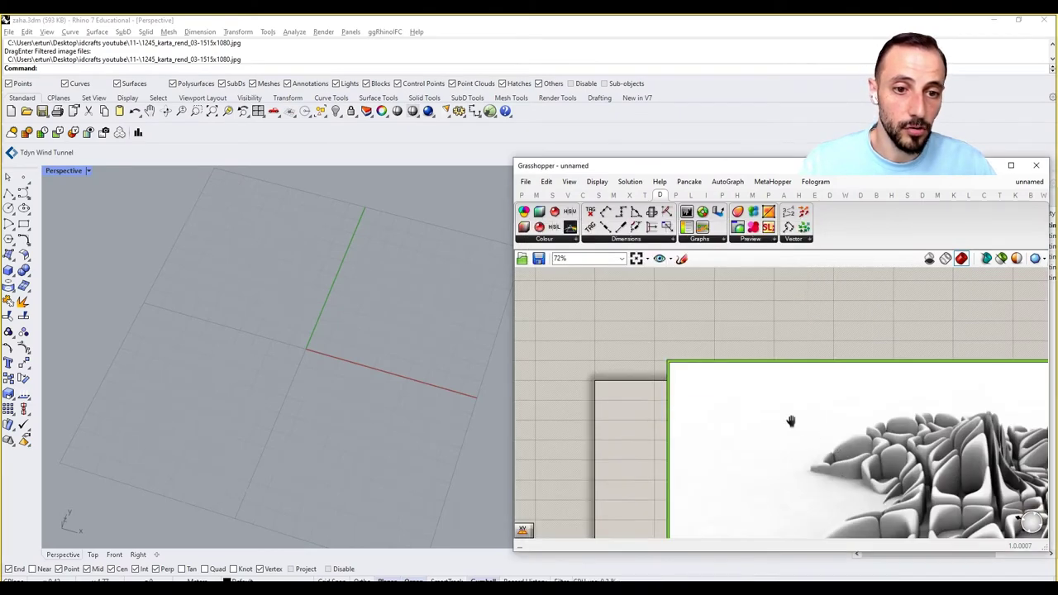
Move the render's Image Gallery so it sits just above the upper boundary of the canvas, aligned with its corner
left_click_drag(672, 305, 671, 292)
right_click_drag(705, 345, 708, 375)
mouse_move(708, 374)
left_mouse_down()
mouse_move(705, 400)
mouse_move(727, 372)
left_mouse_up()
scroll(739, 439, "up", 2)
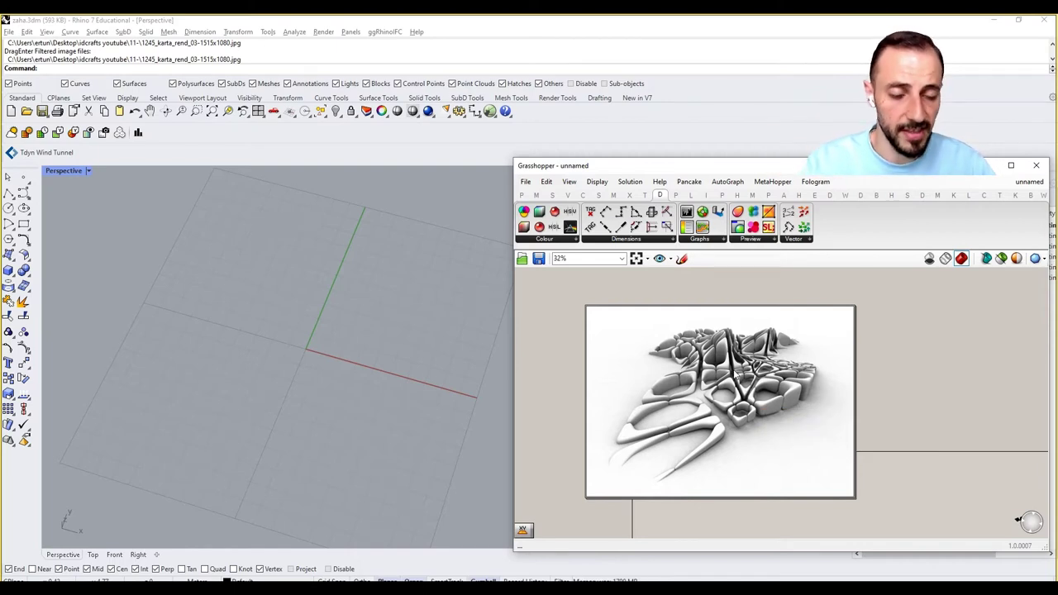
left_click_drag(749, 385, 797, 333)
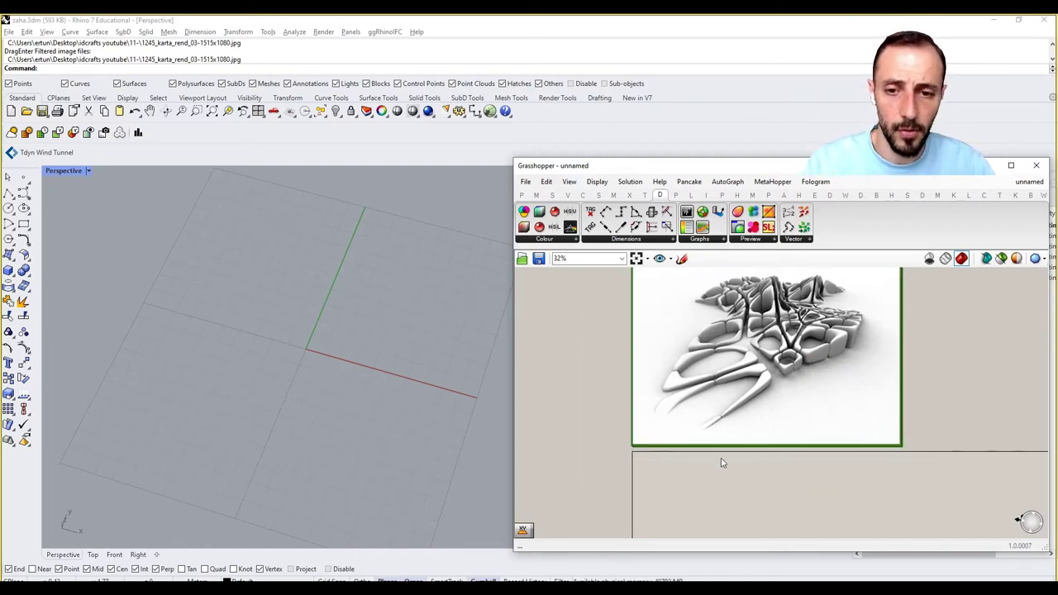
right_click_drag(739, 449, 721, 476)
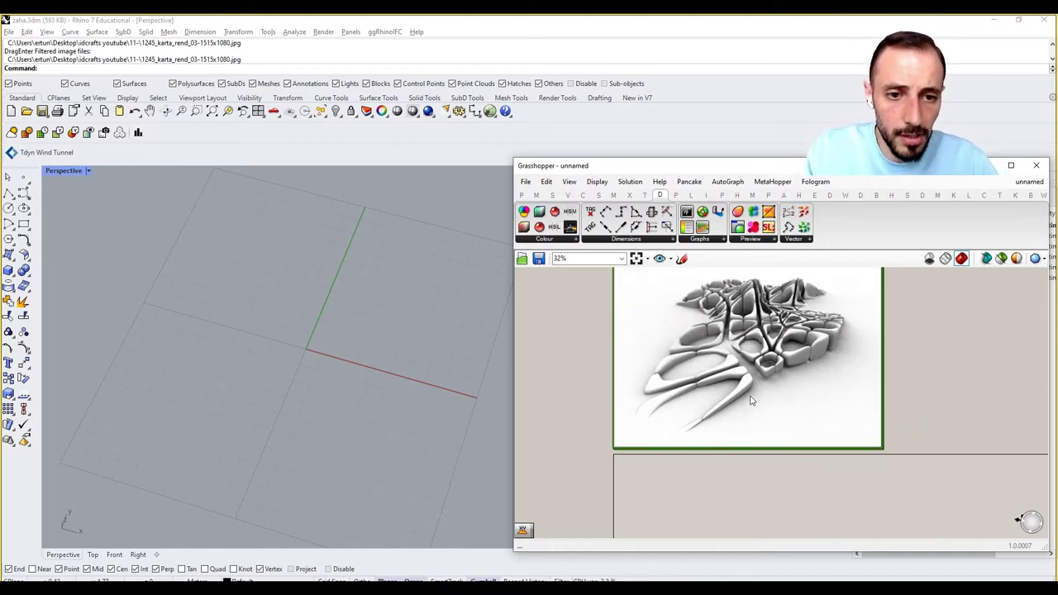
right_click_drag(750, 394, 745, 411)
right_click_drag(850, 404, 787, 410)
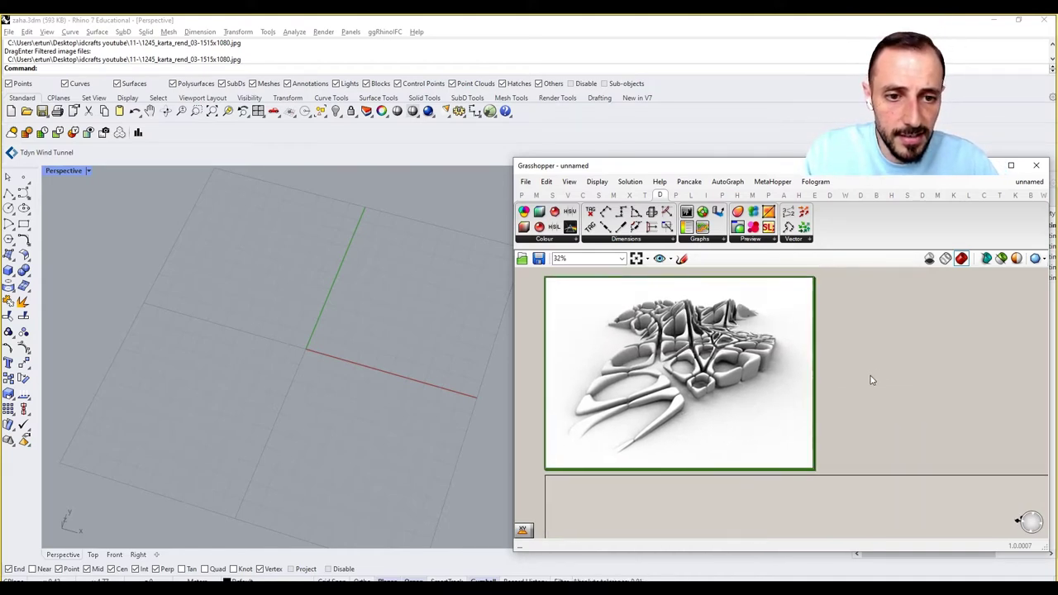
left_click(883, 370)
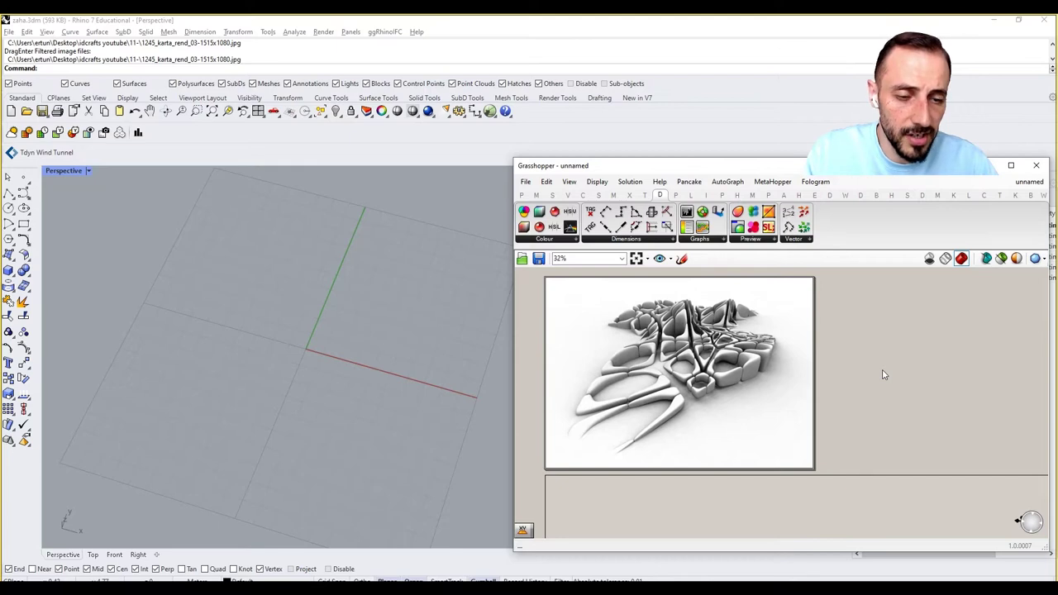
Duplicate the Image Gallery and place the copy beside the original with a gap between them
left_click_drag(756, 387, 949, 386, "alt")
right_click_drag(863, 382, 654, 386)
left_click_drag(796, 387, 928, 386)
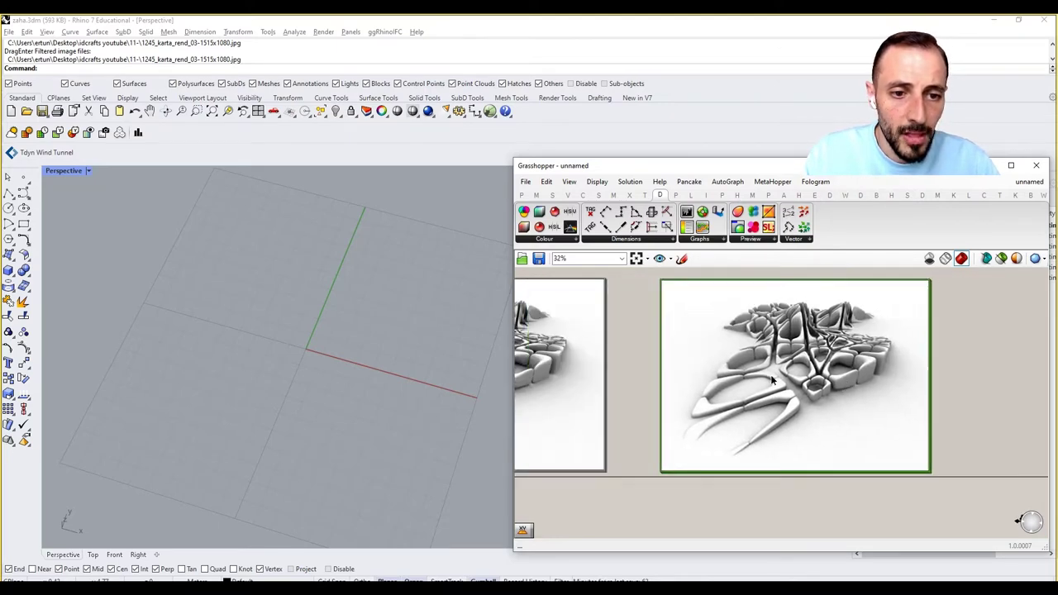
Replace the copied gallery's local image with 1245_karta_rend_01-486x1080.jpg
double_click(713, 326)
left_click(611, 252)
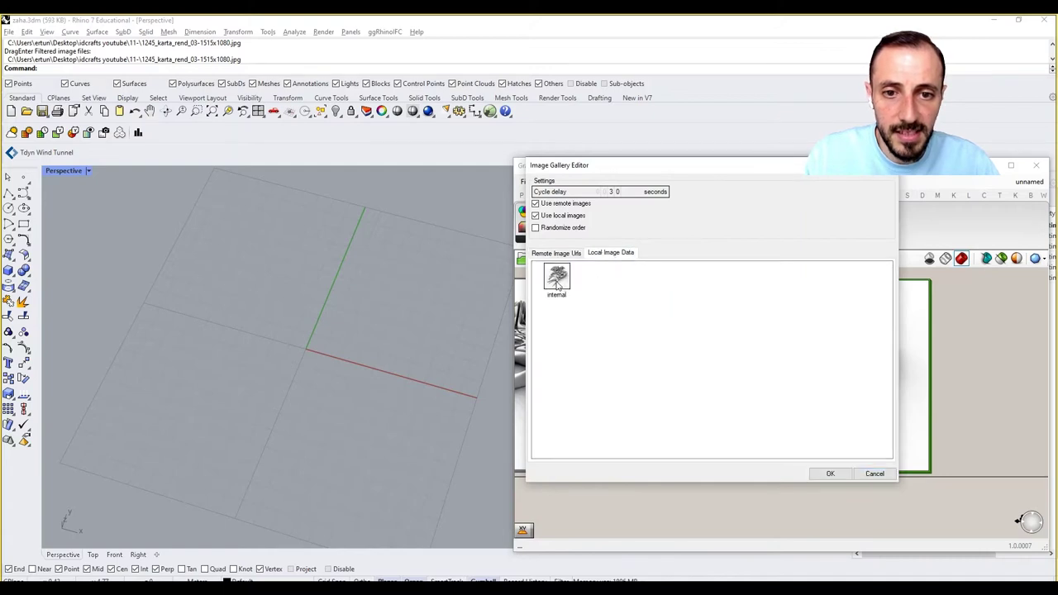
left_click(558, 281)
key("Delete")
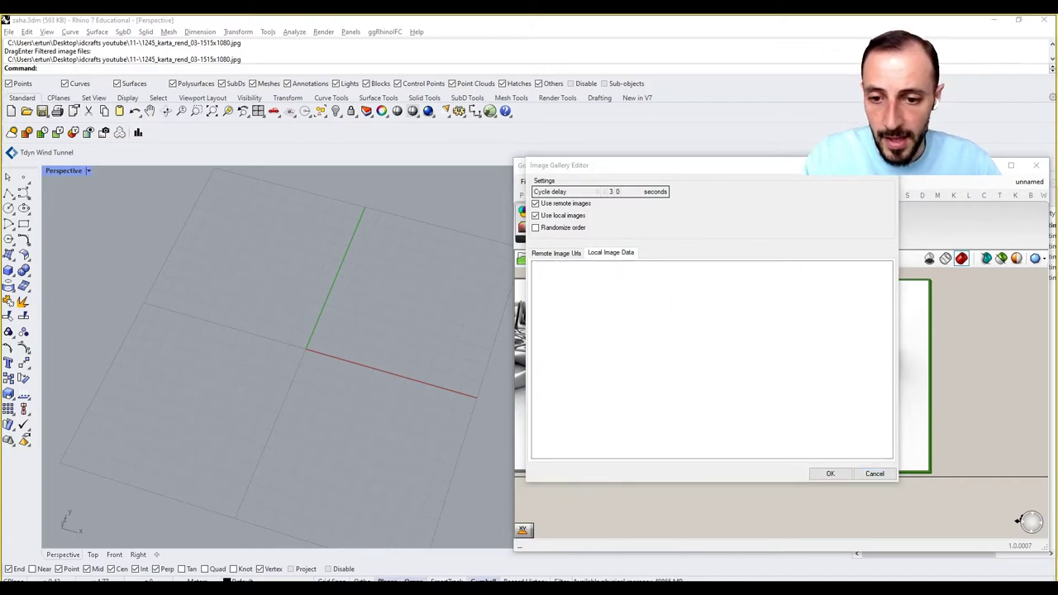
mouse_move(297, 579)
left_click(405, 546)
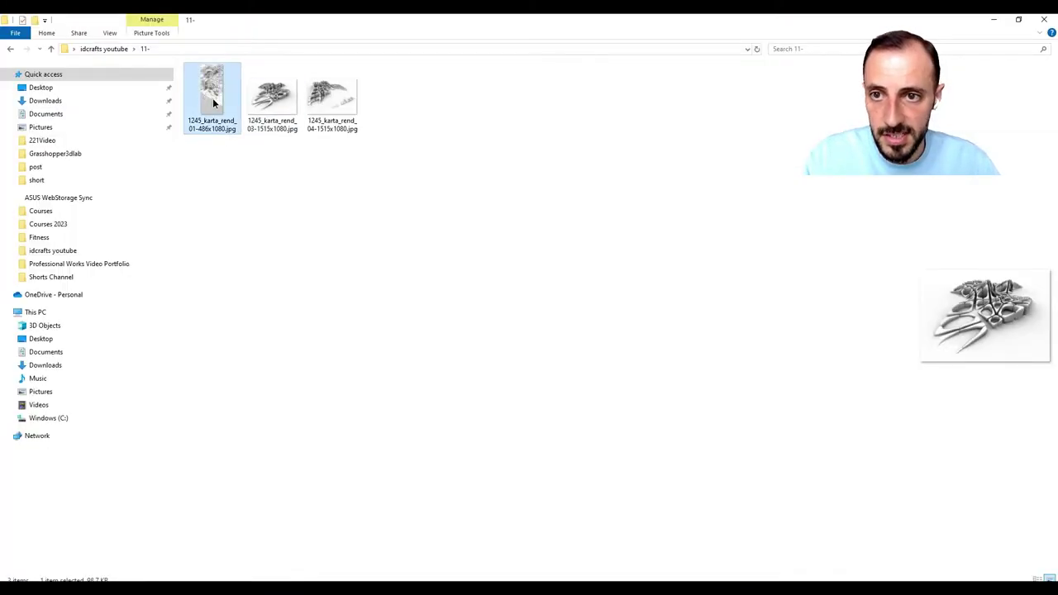
left_click_drag(212, 97, 662, 381)
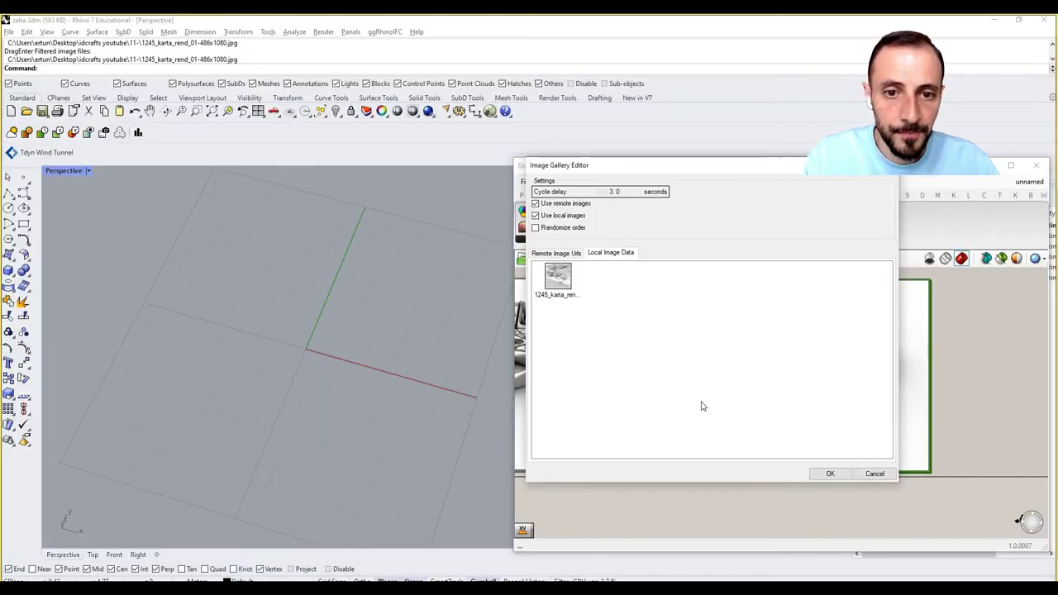
left_click(829, 474)
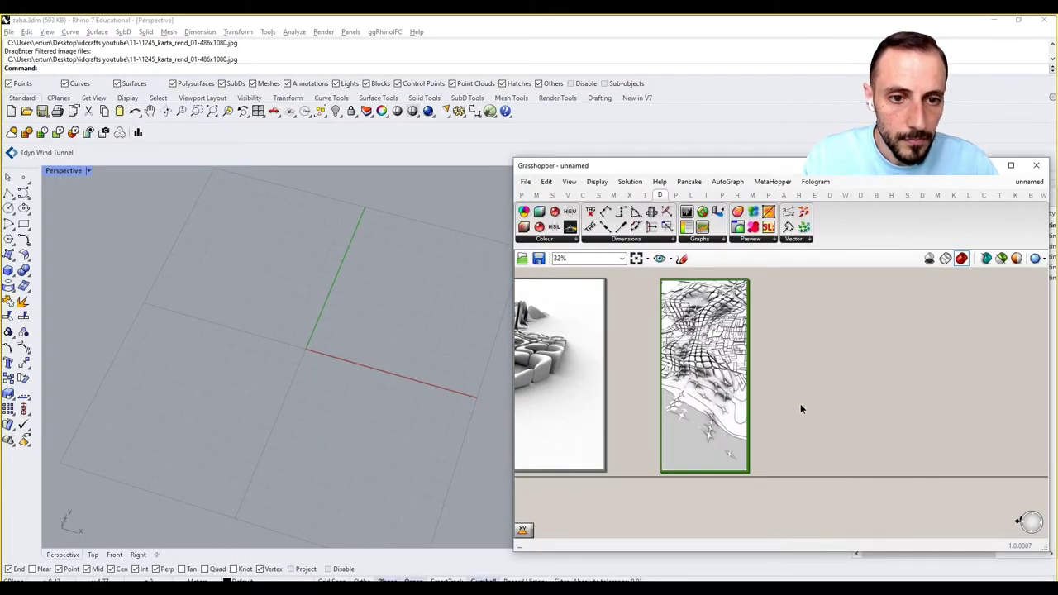
Examine the distorted street grid in the masterplan's plan image up close
scroll(800, 407, "up", 5)
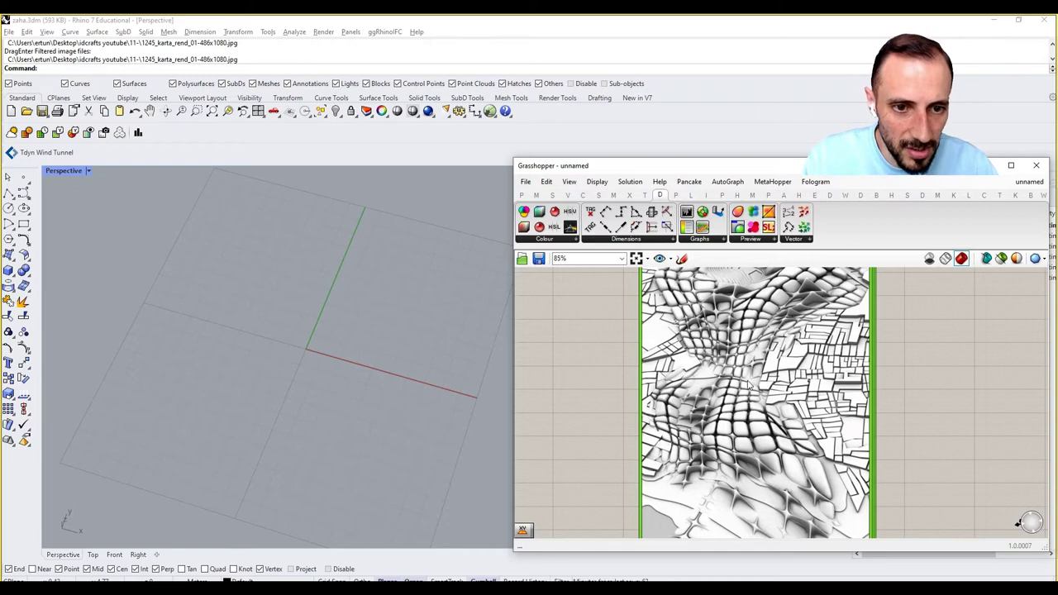
scroll(738, 371, "down", 7)
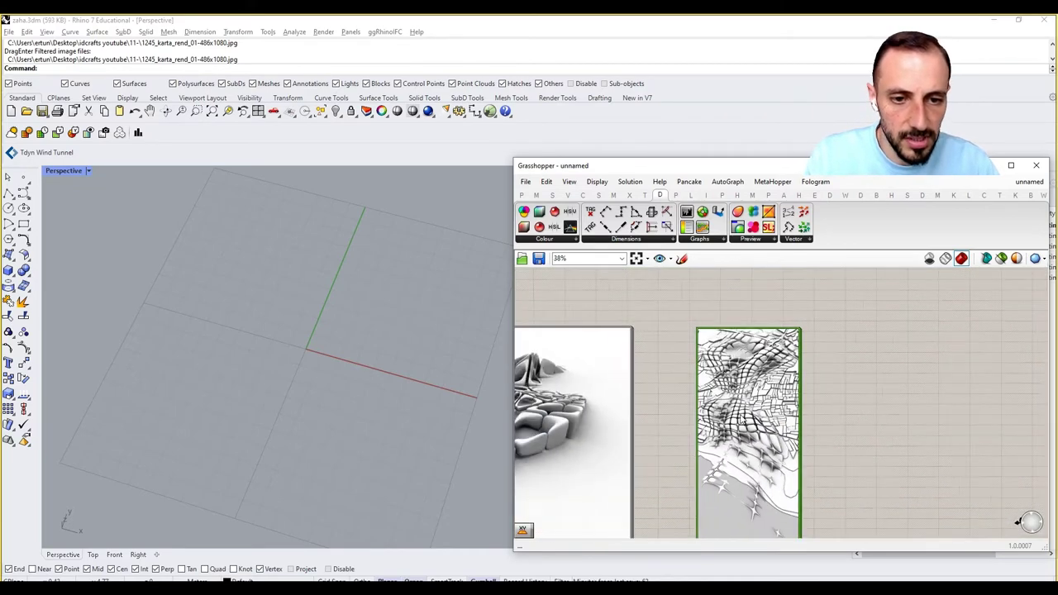
scroll(630, 418, "up", 4)
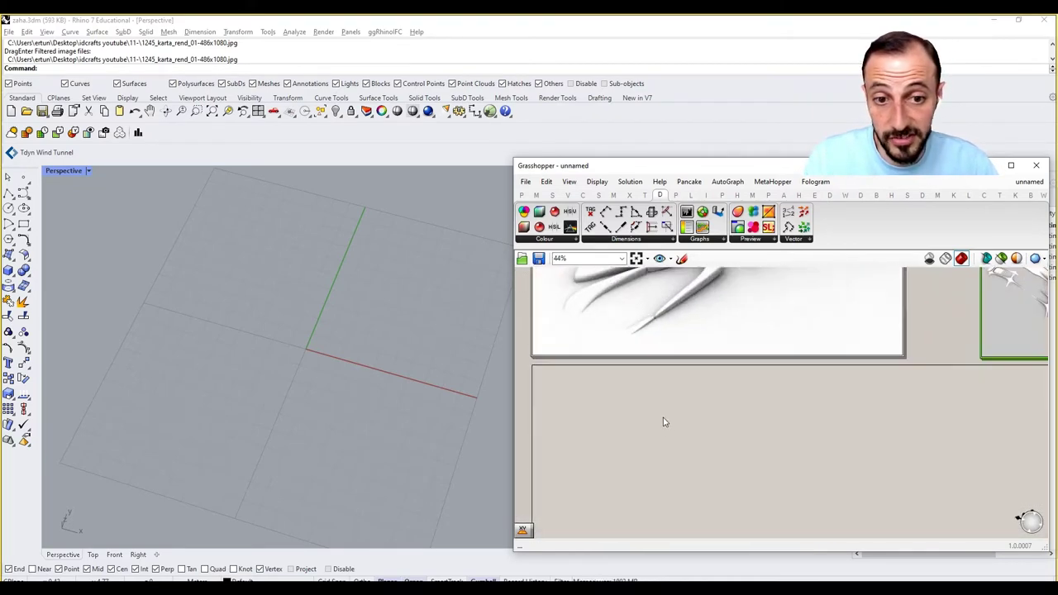
Add an XY Plane component in the empty canvas area below the reference images
right_click_drag(664, 425, 668, 342)
scroll(390, 350, "down", 8)
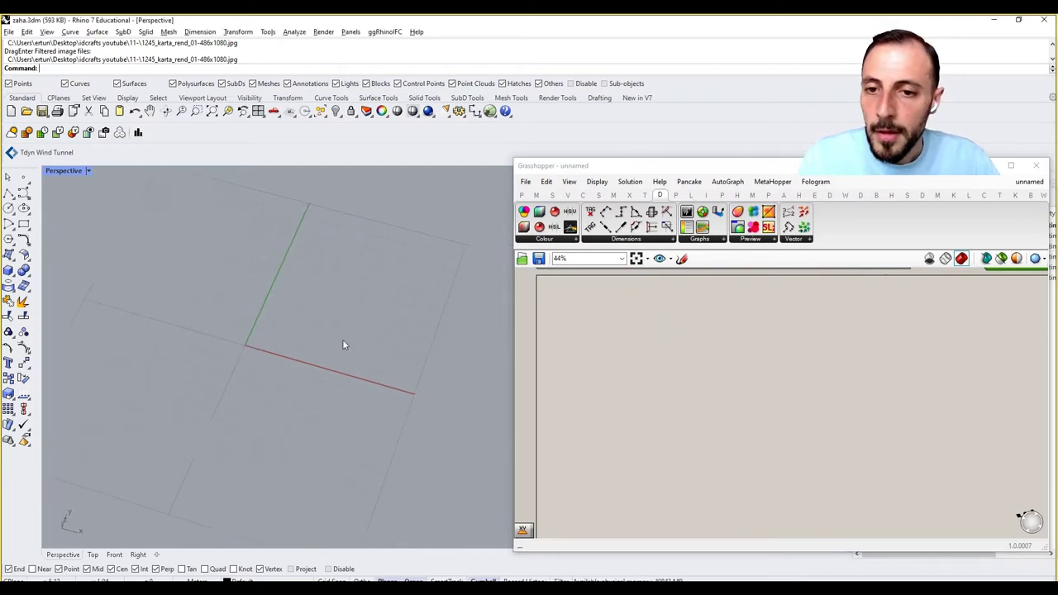
left_click(653, 379)
scroll(638, 433, "down", 5)
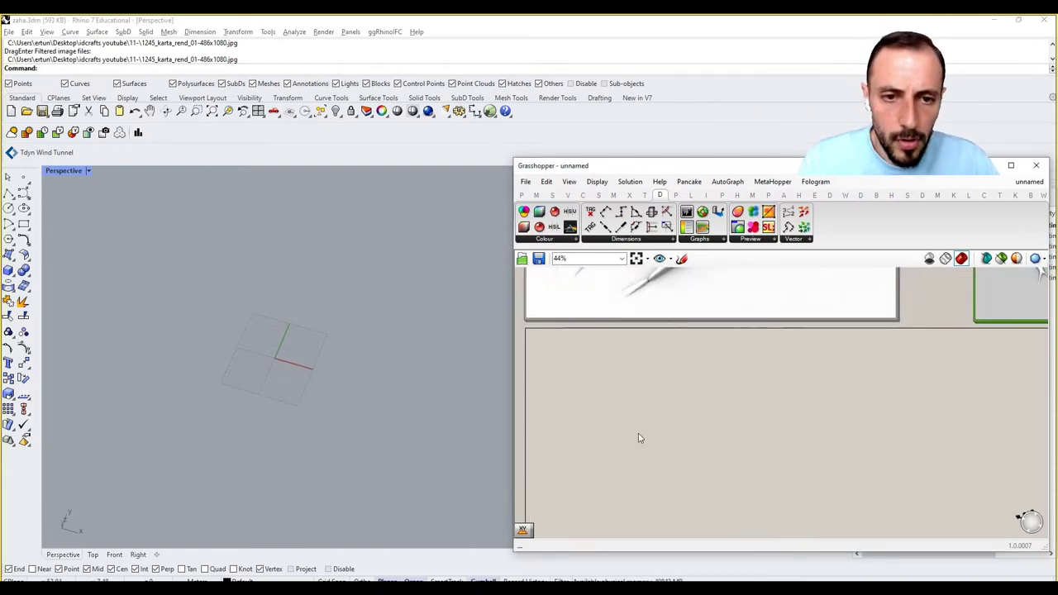
scroll(636, 438, "up", 6)
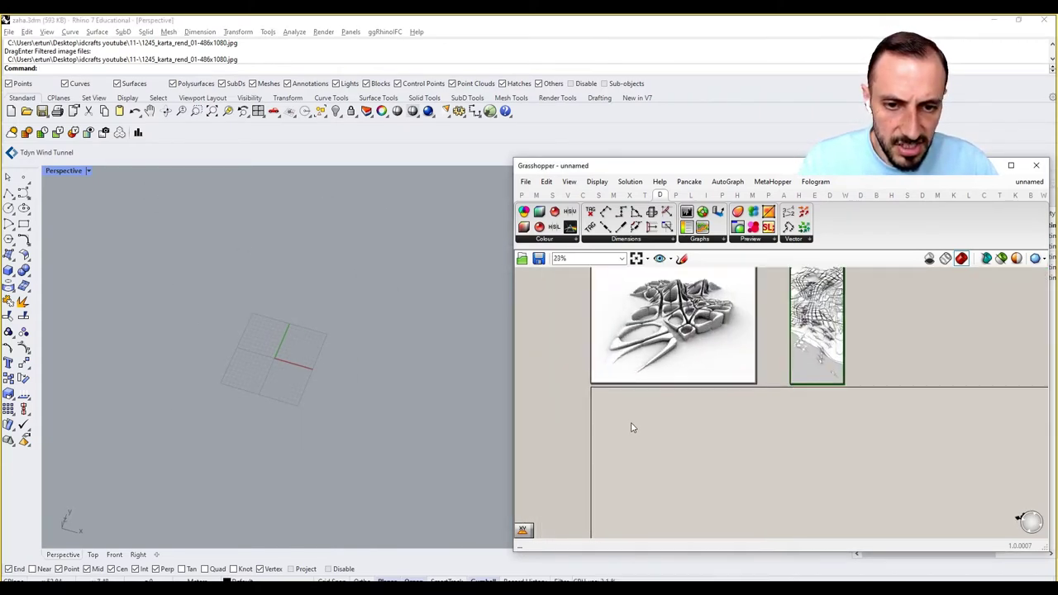
scroll(600, 372, "up", 2)
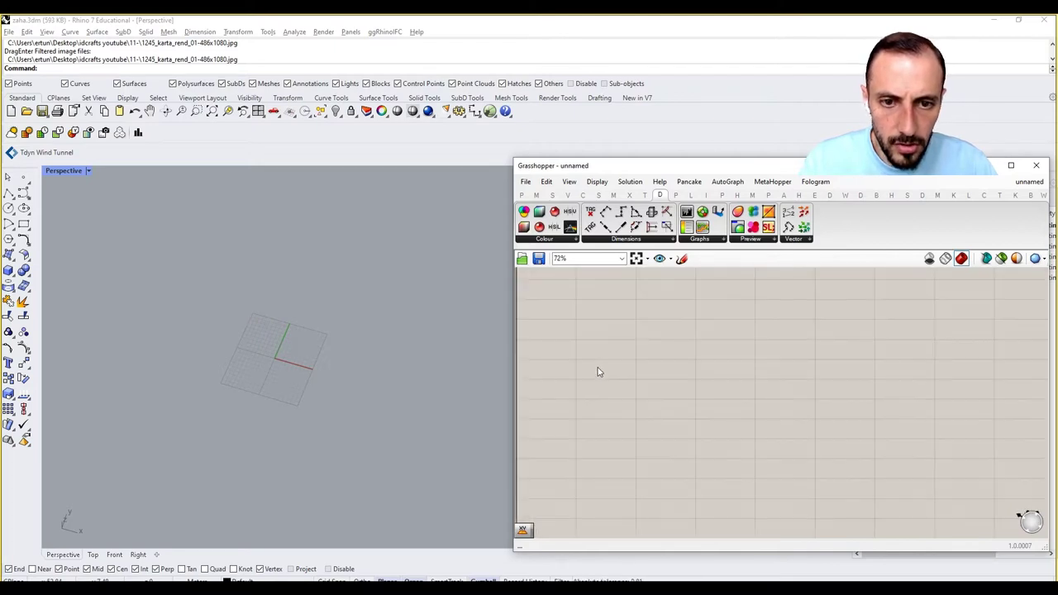
right_click_drag(600, 372, 615, 411)
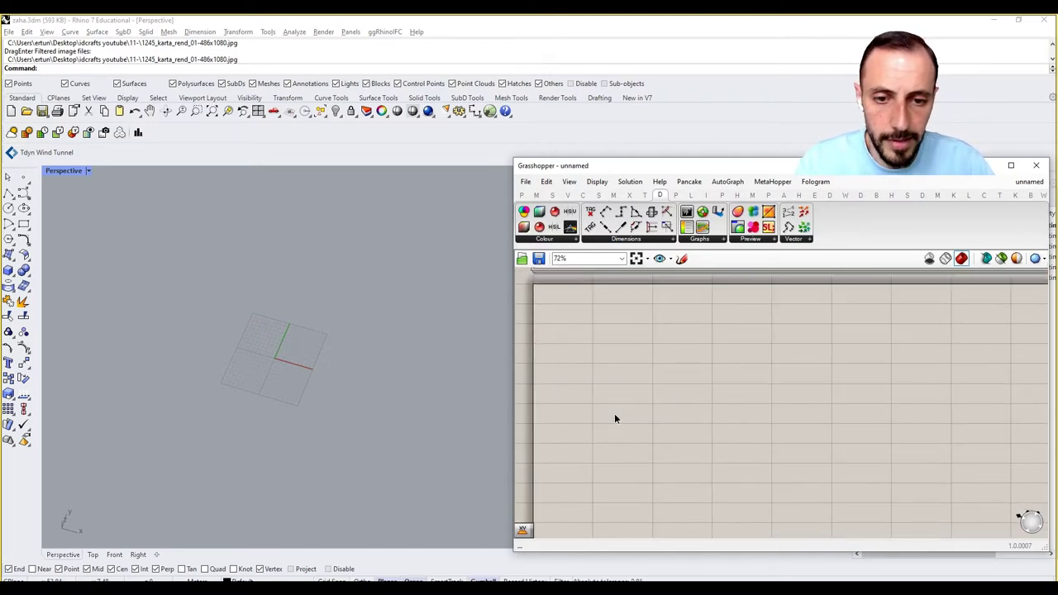
double_click(614, 413)
type("xy")
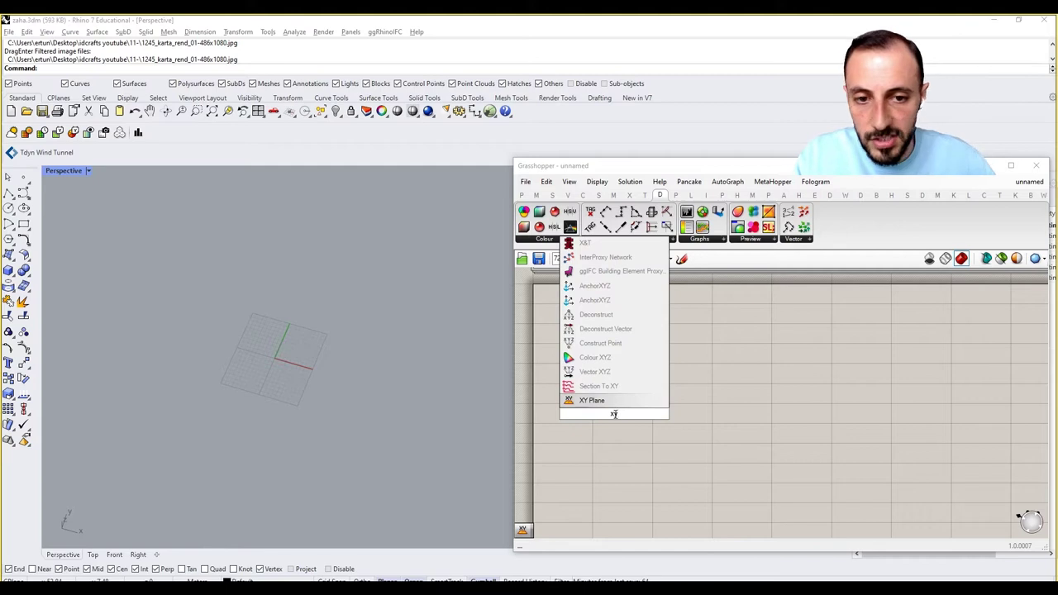
key("Return")
left_click_drag(614, 414, 594, 377)
Add a Square grid component beside the XY Plane and connect the plane output to its Plane input
double_click(693, 370)
type("squ")
key("Return")
Add a number slider of 10, connect it to the square grid's Size input, and space out the components
double_click(637, 377)
type("10")
key("Return")
scroll(651, 381, "up", 2)
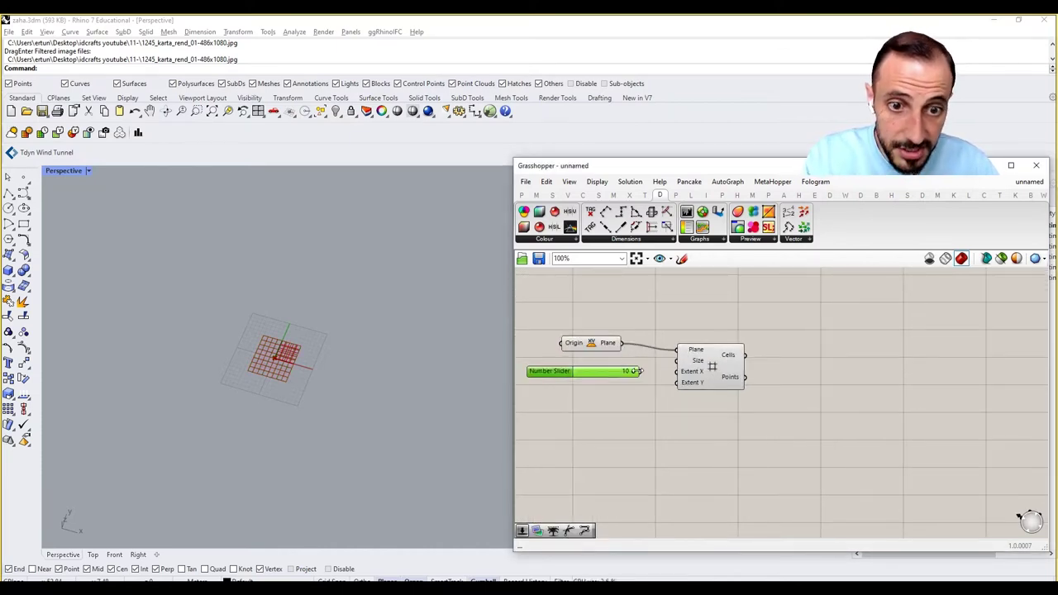
left_click_drag(671, 360, 678, 360)
left_click_drag(717, 366, 747, 363)
left_click(644, 423)
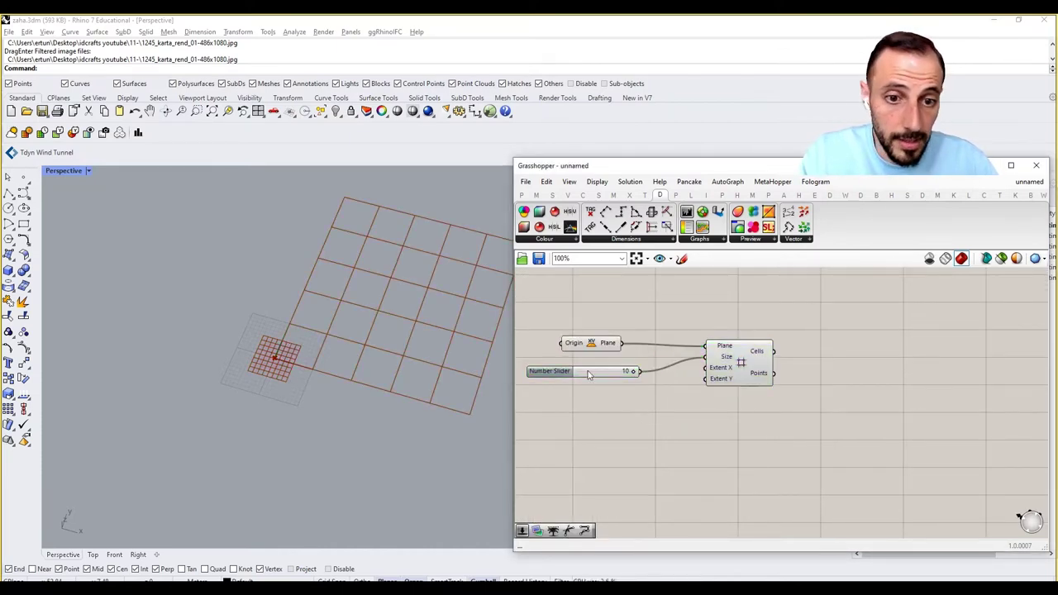
mouse_move(592, 344)
left_mouse_down()
mouse_move(575, 339)
mouse_move(597, 371)
mouse_move(588, 357)
left_mouse_up()
left_click(610, 407)
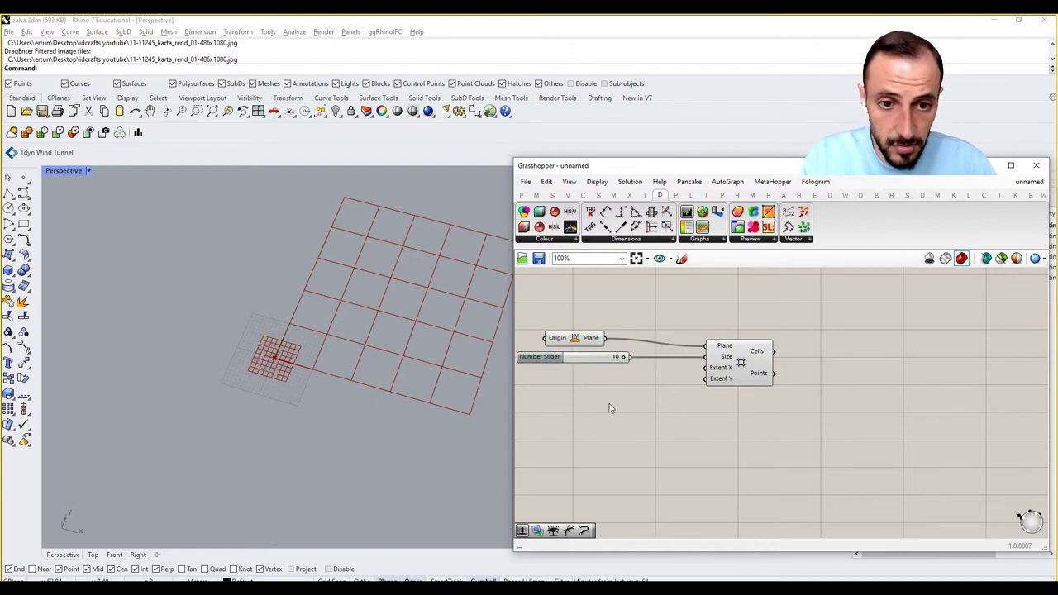
Add two number sliders of 5 below the size slider for the grid's X and Y extents
double_click(609, 407)
type("5")
key("Return")
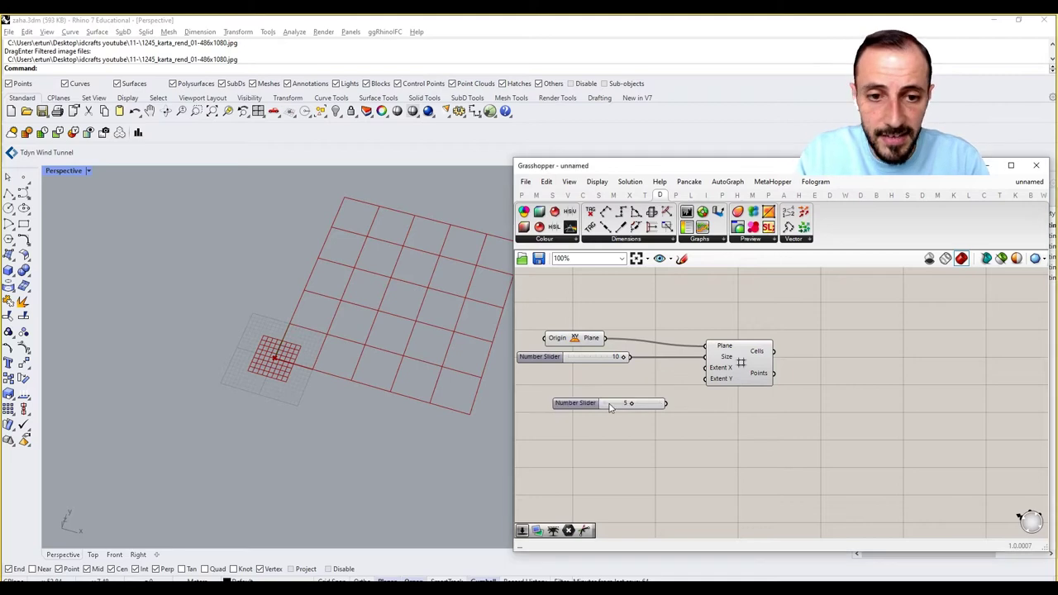
double_click(615, 429)
type("5")
key("Return")
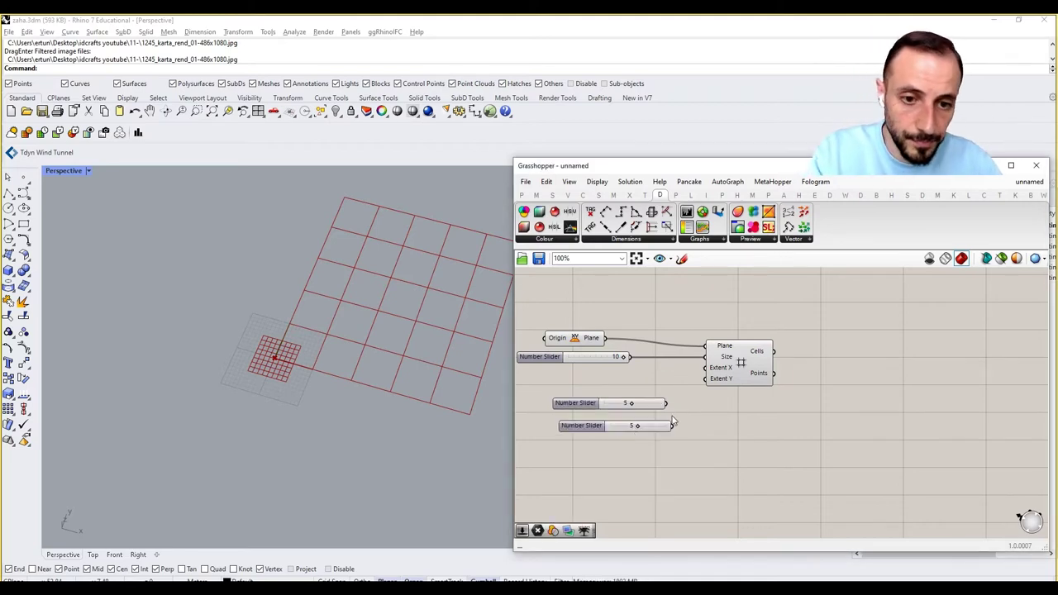
Connect the two sliders of 5 to the square grid's Extent X and Extent Y inputs and hide the XY Plane's preview
left_click_drag(667, 403, 707, 378)
left_click_drag(683, 423, 705, 377)
right_click(576, 336)
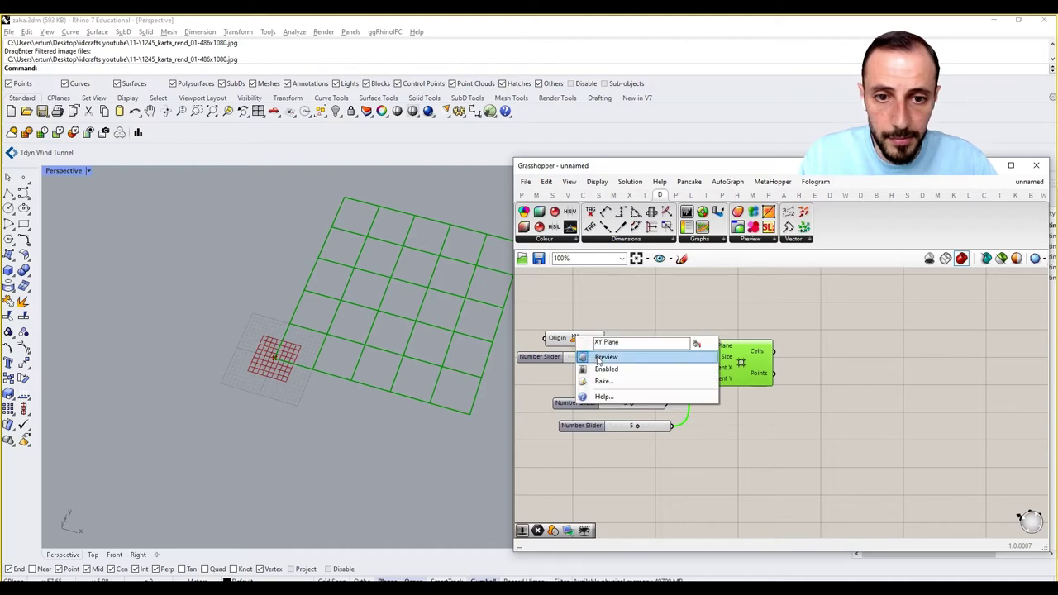
left_click(597, 359)
right_click_drag(302, 329, 401, 414, "shift")
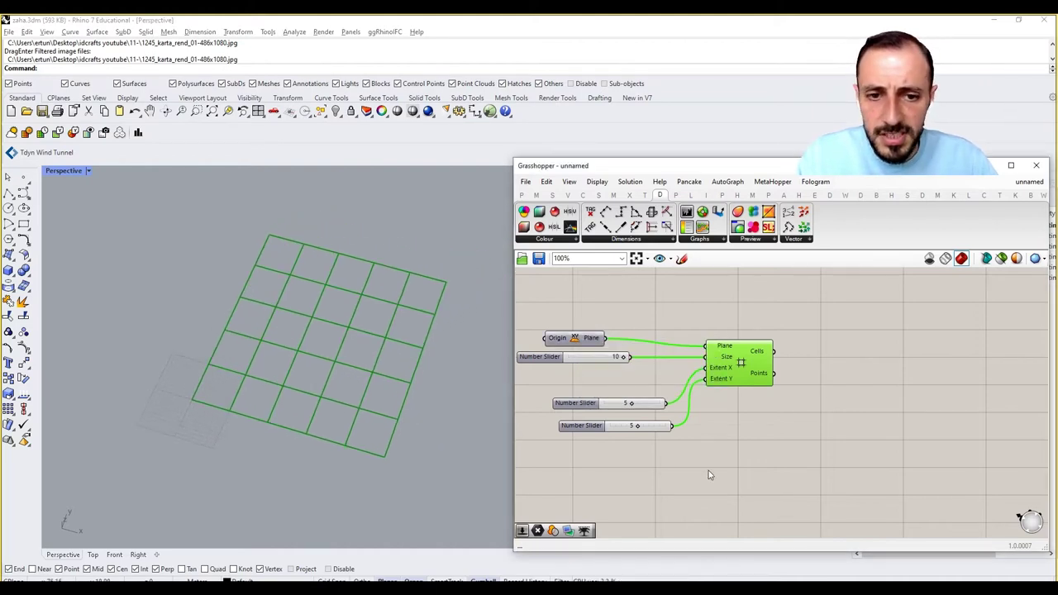
left_click(708, 475)
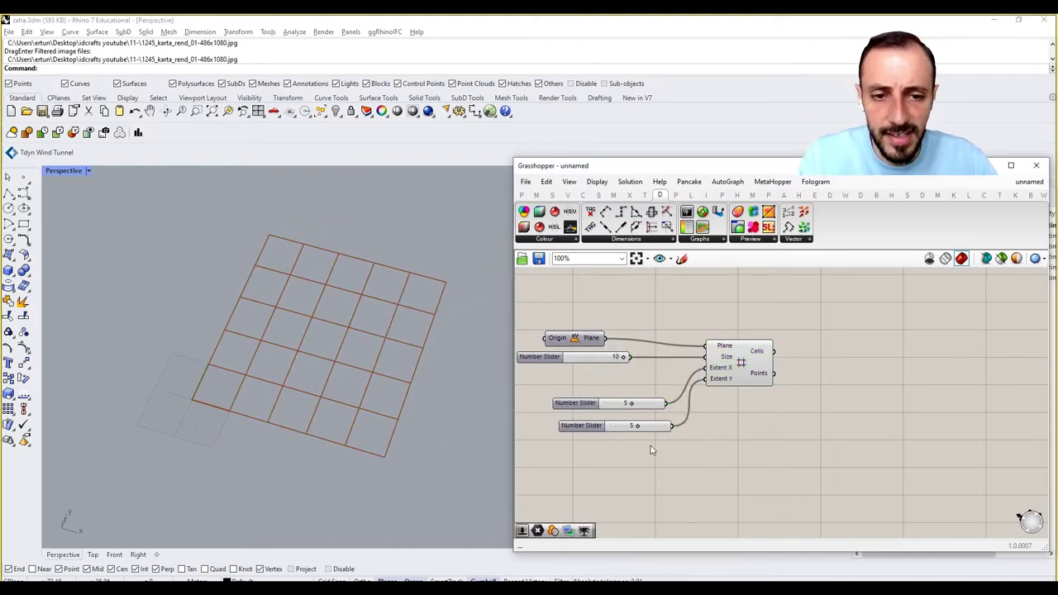
Shift the two extent sliders away from the square grid and group all the grid components together
left_click_drag(661, 439, 552, 398)
left_click_drag(636, 407, 612, 403)
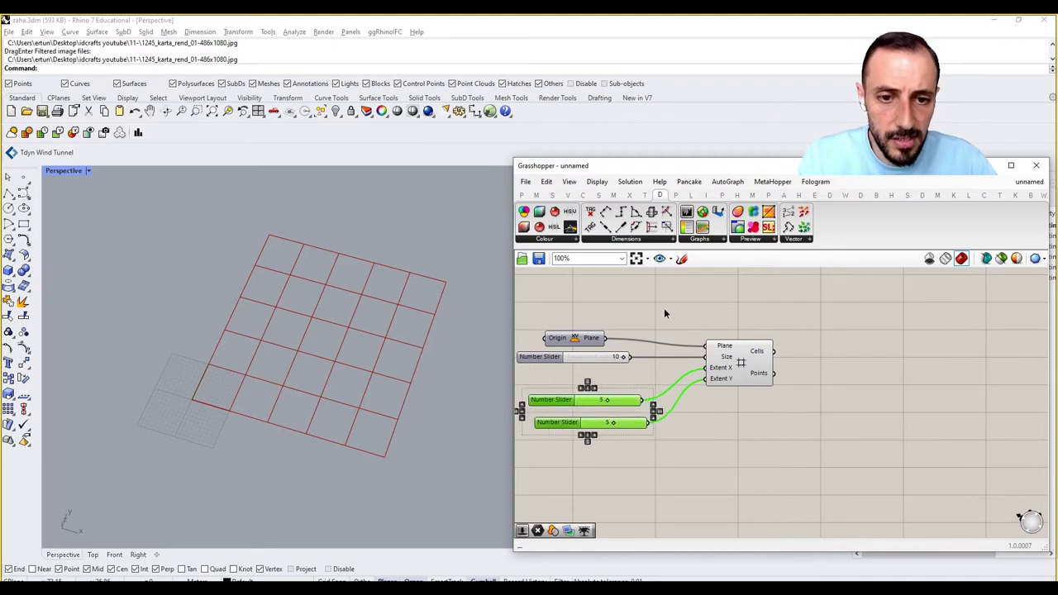
left_click(748, 311)
left_click_drag(778, 317, 524, 471)
key("ctrl+g")
left_click(683, 499)
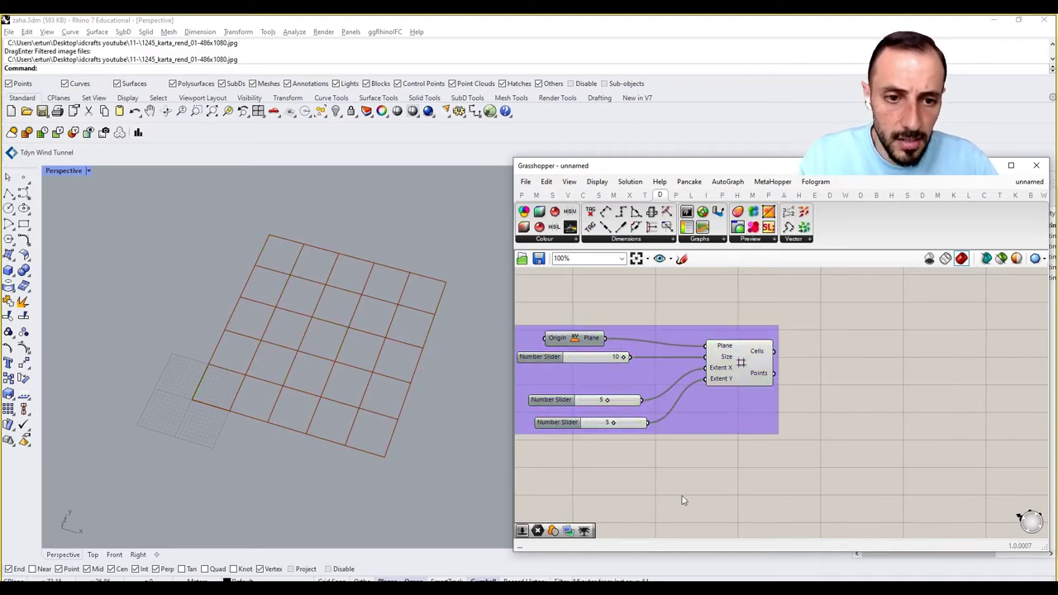
Add a Point parameter in the empty canvas area below the grid group
right_click_drag(684, 504, 738, 468)
double_click(733, 465)
type("poit")
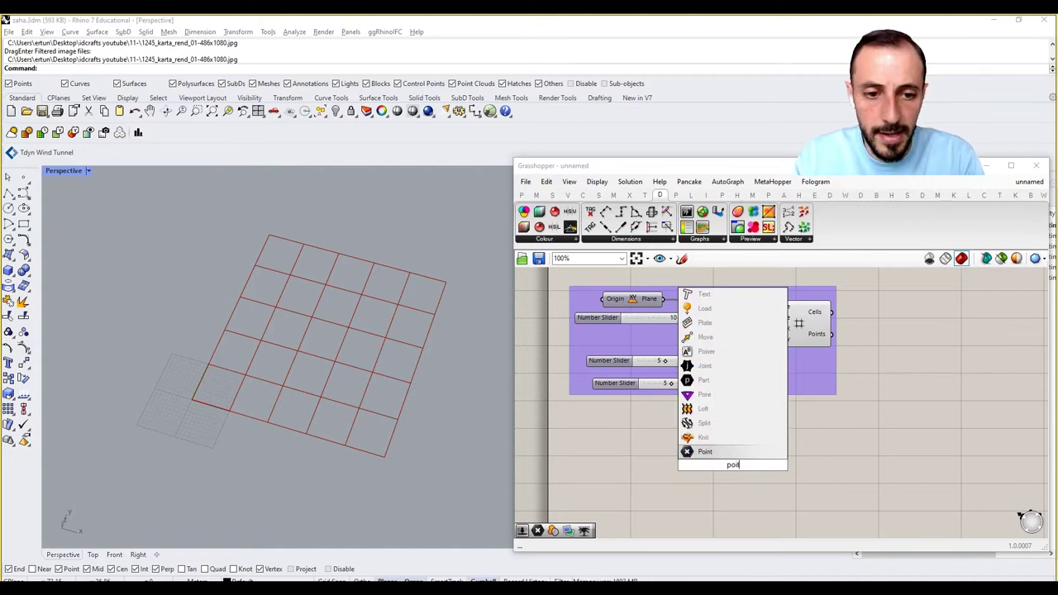
key("BackSpace")
type("nt")
key("Return")
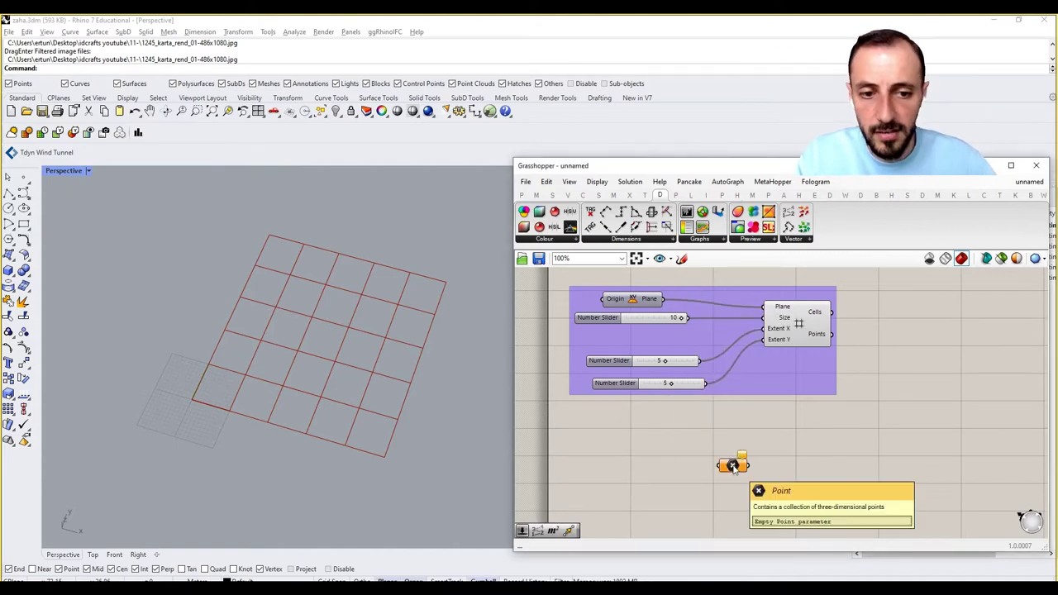
Draw a point object near the middle of the grid in the Rhino viewport and assign it to the Point parameter
left_click(23, 176)
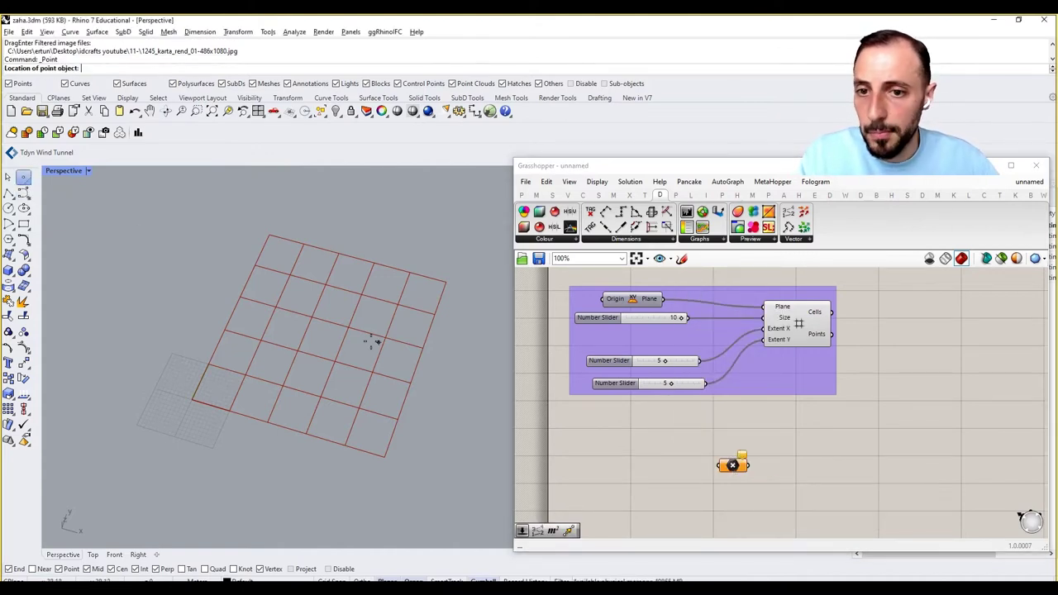
left_click(325, 337)
right_click(729, 465)
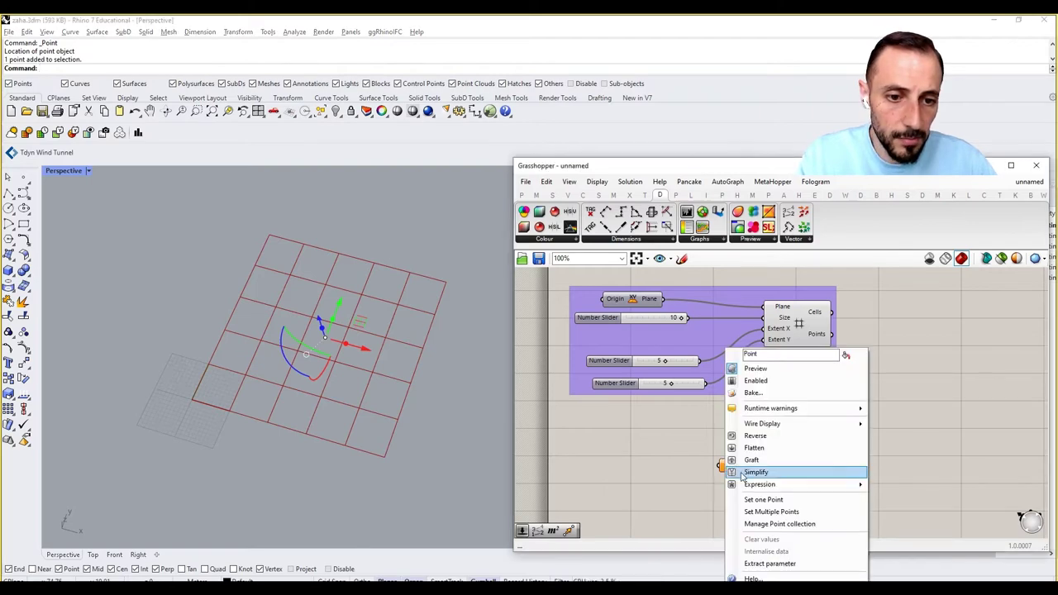
left_click(757, 497)
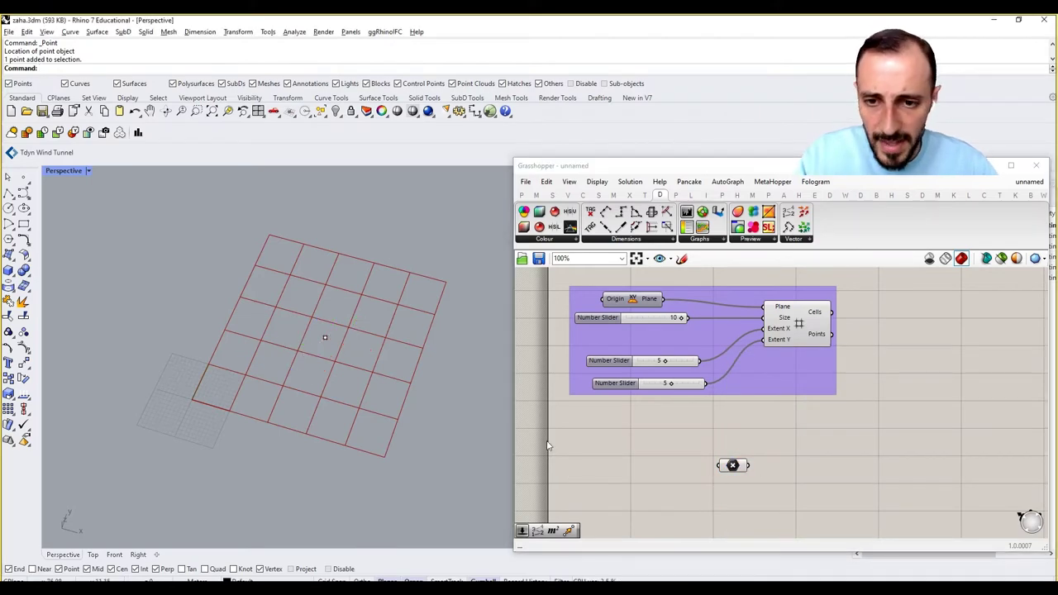
Add a Discontinuity component beside the square grid, connect Cells to its Curve input, and inspect its Points output
right_click_drag(863, 452, 705, 426)
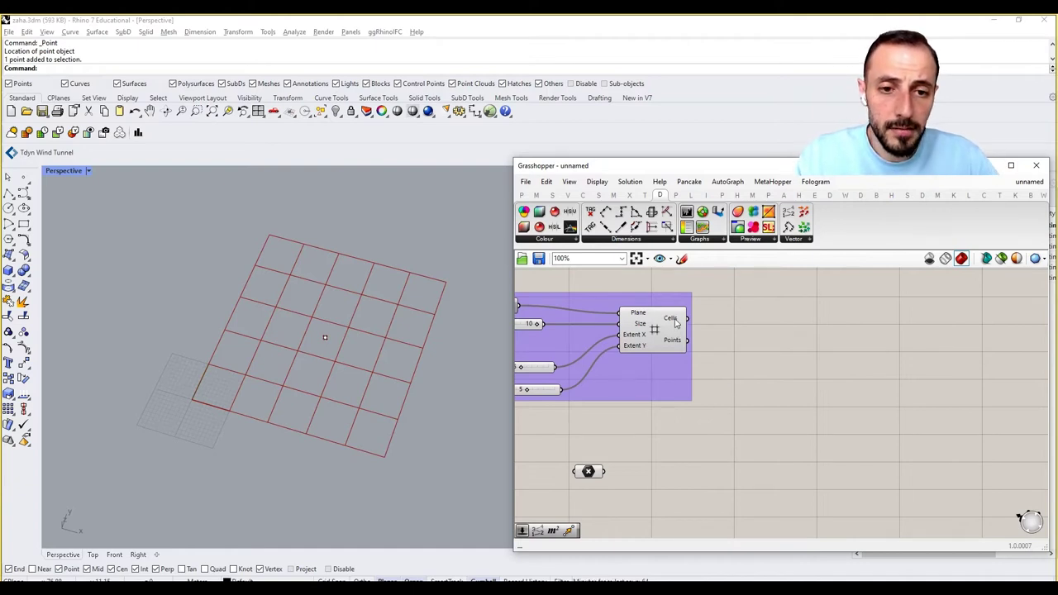
right_click_drag(276, 380, 253, 385, "shift")
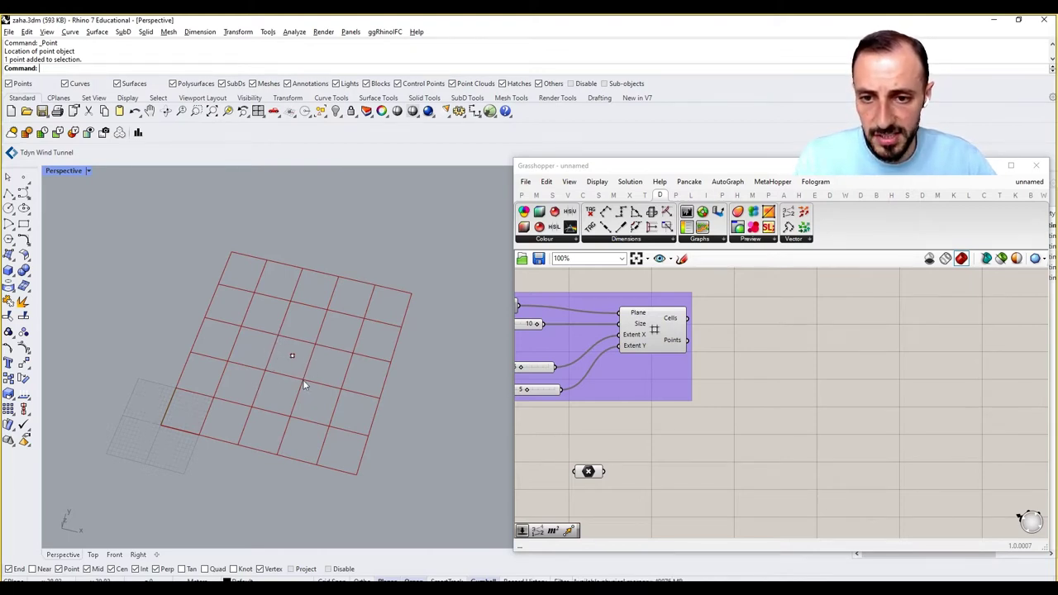
double_click(775, 319)
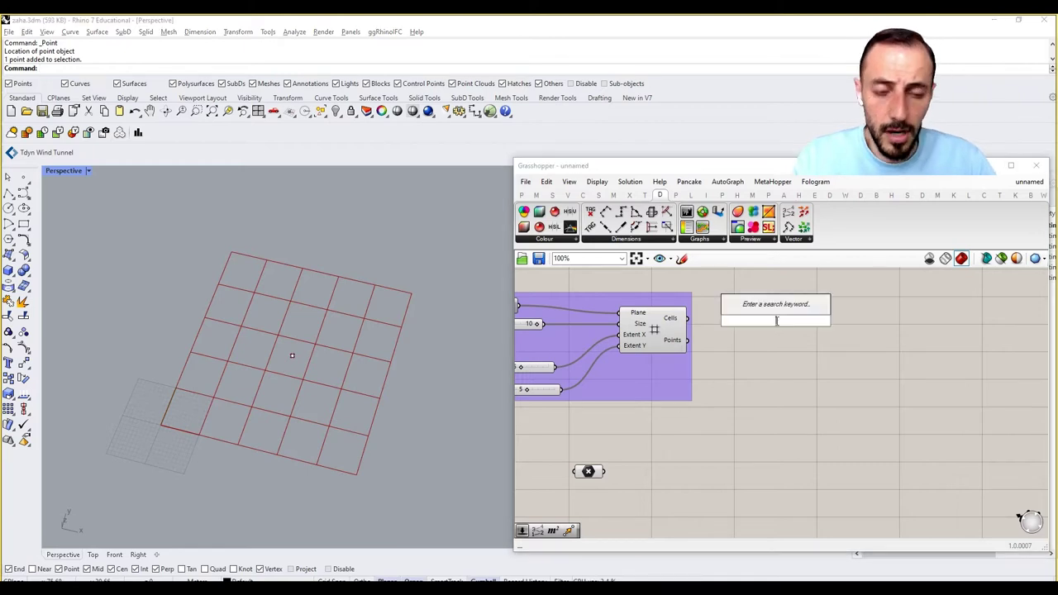
type("disc")
left_click(748, 308)
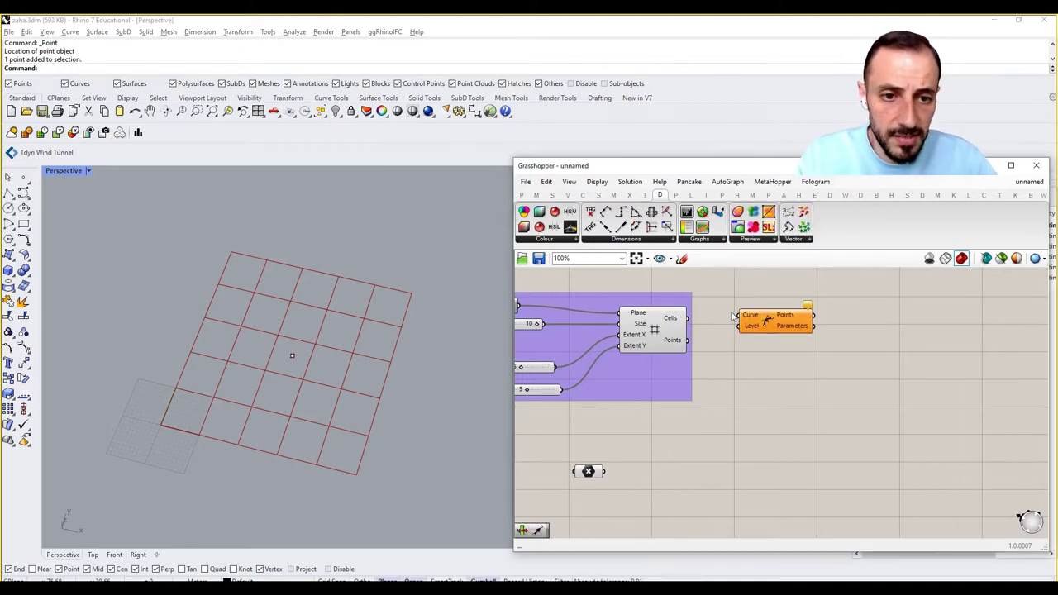
left_click_drag(687, 318, 740, 315)
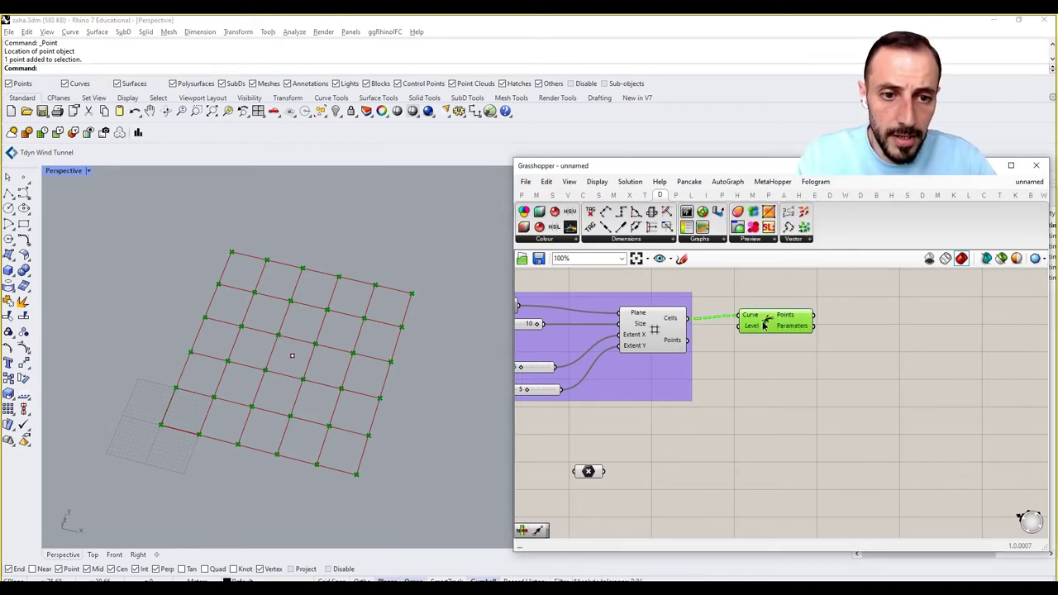
left_click(727, 369)
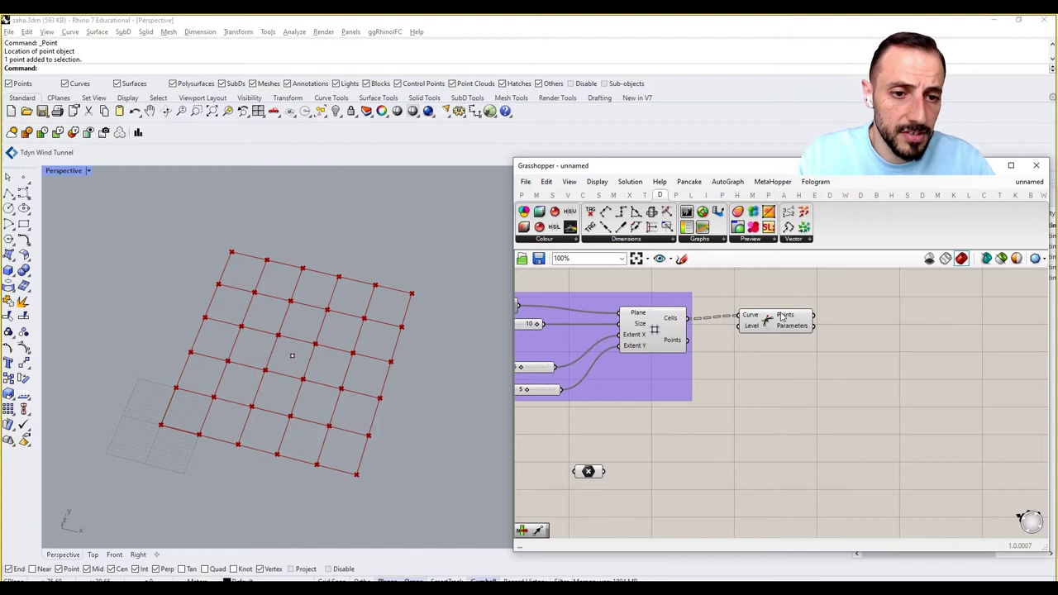
mouse_move(785, 316)
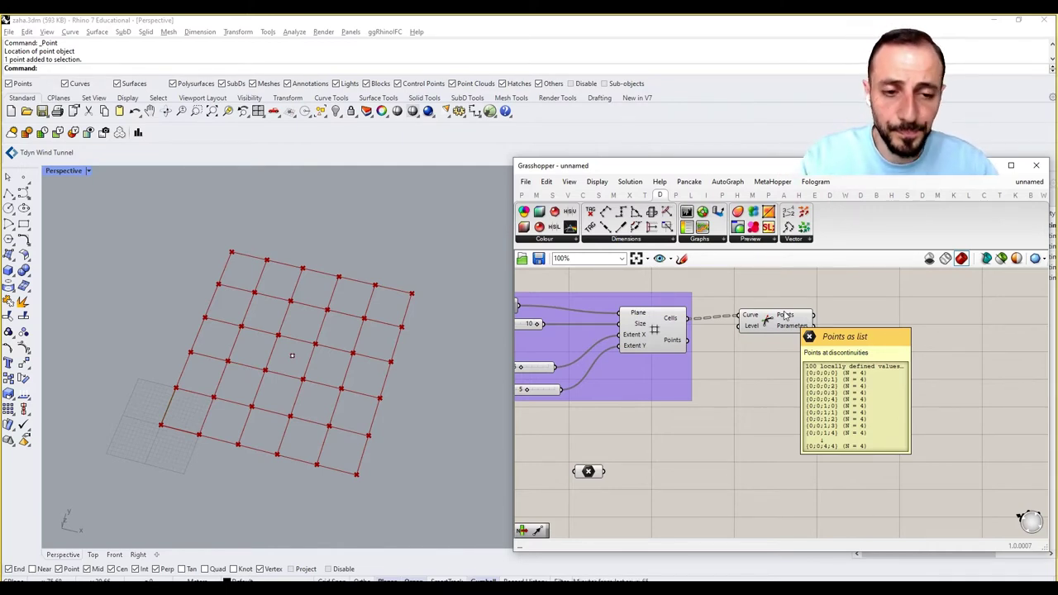
left_click_drag(769, 317, 769, 322)
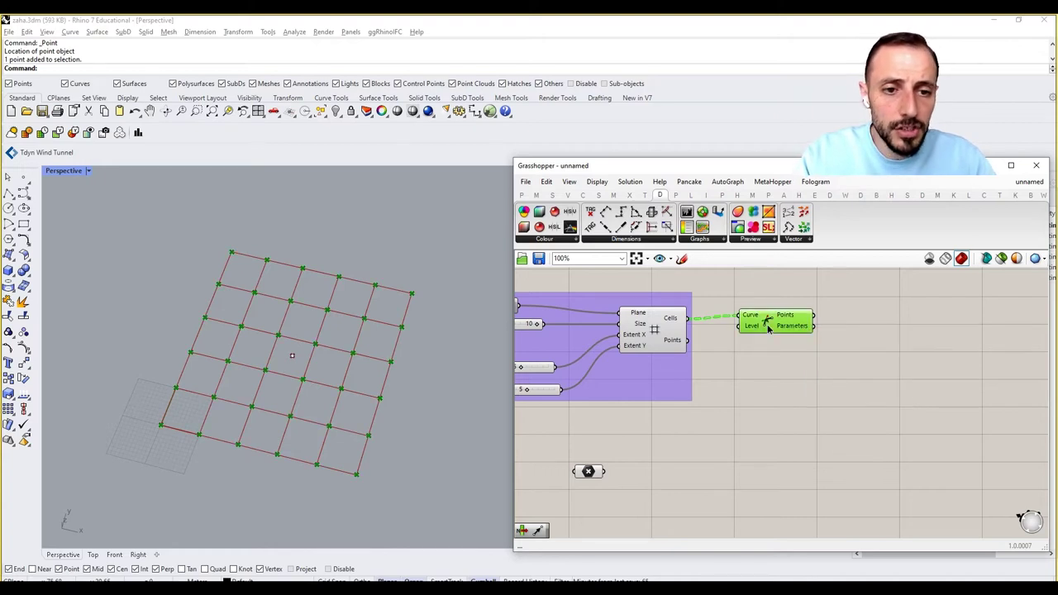
left_click(758, 384)
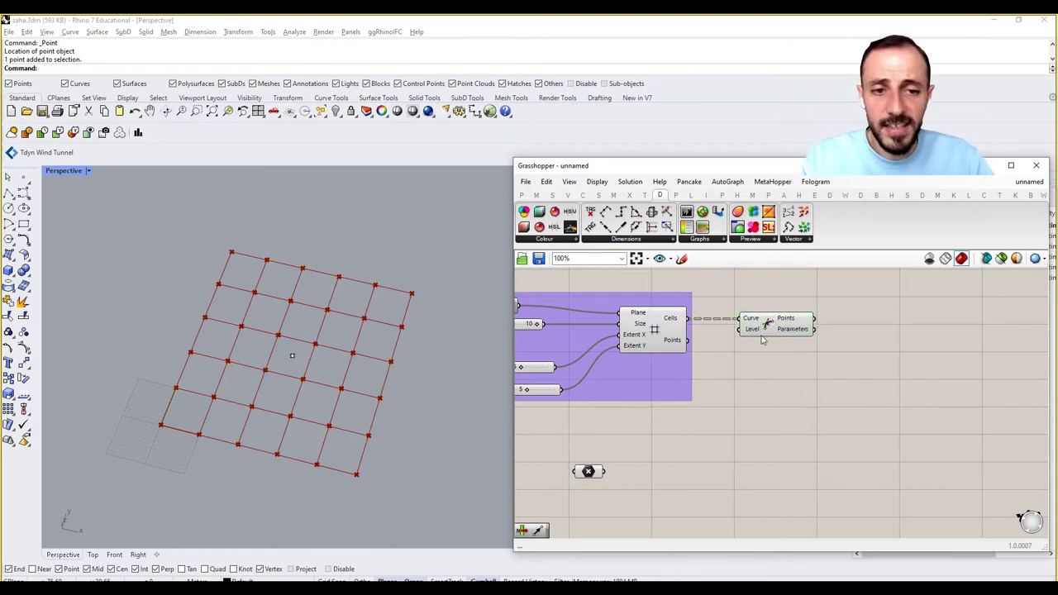
mouse_move(790, 322)
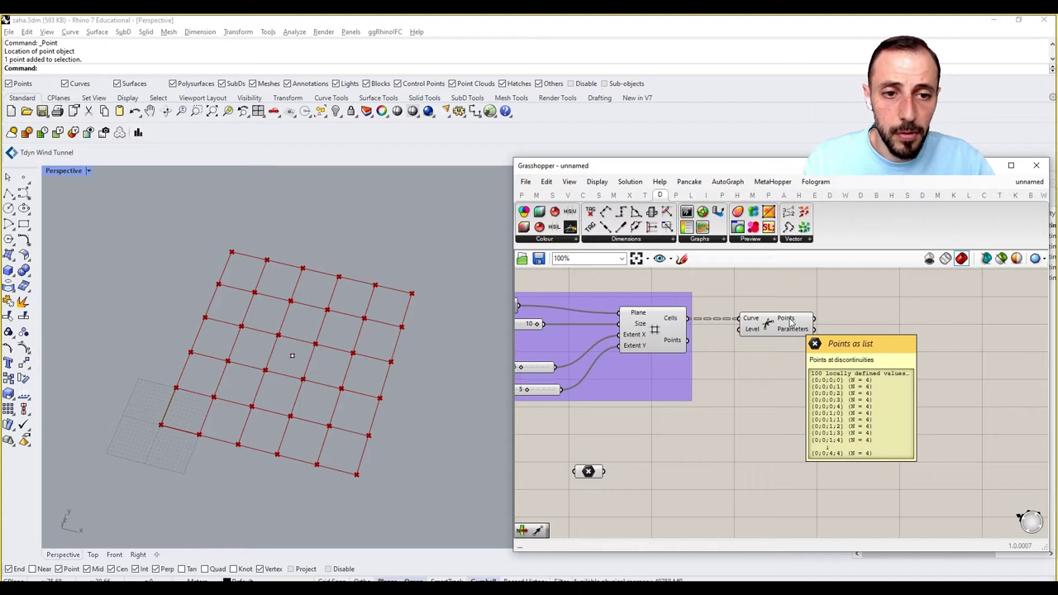
double_click(677, 440)
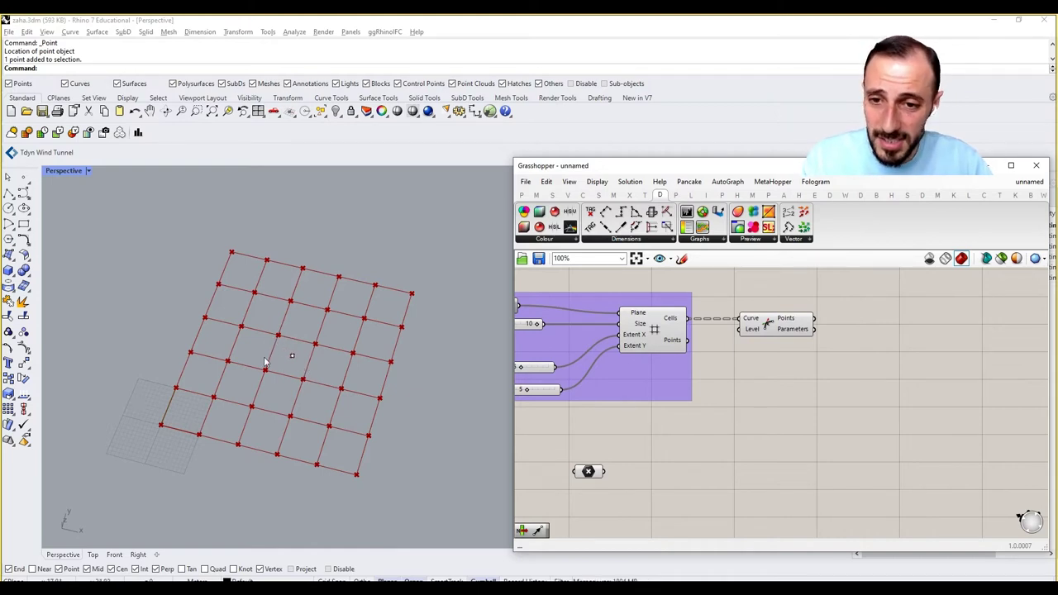
double_click(678, 458)
type("vec")
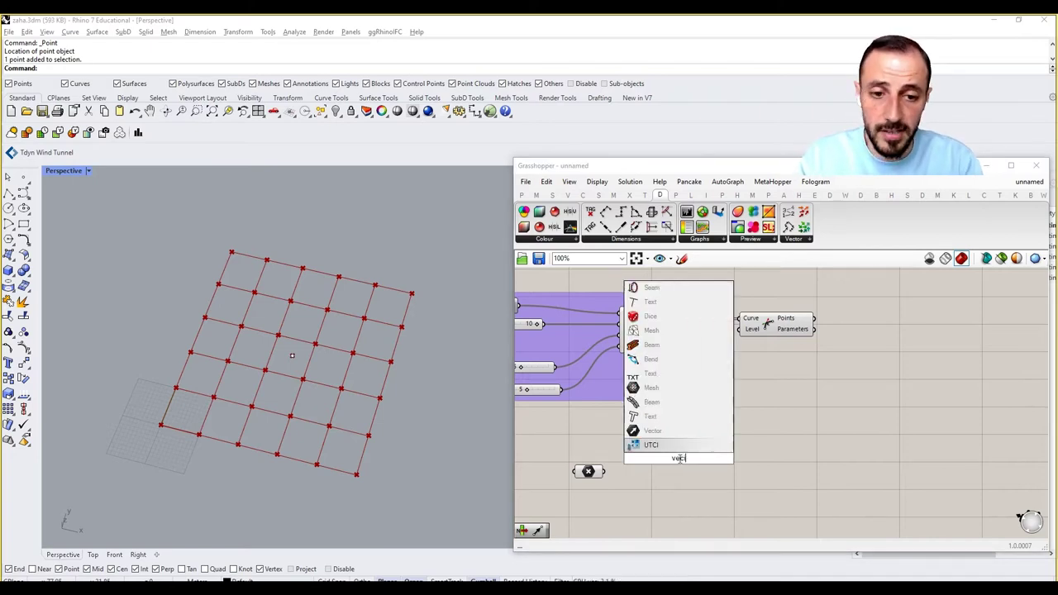
left_click(587, 476)
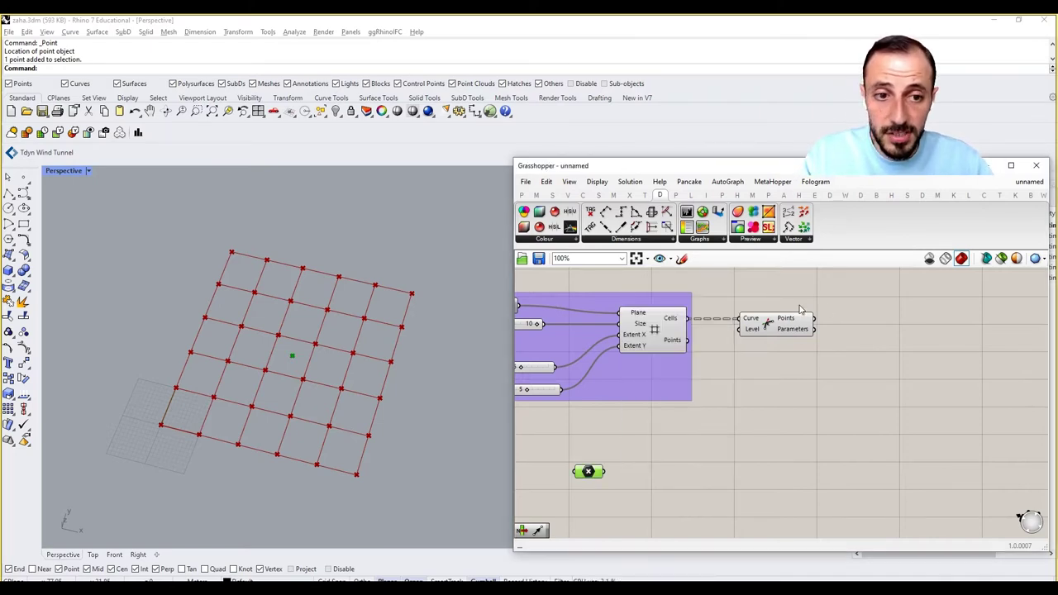
Add a Vector 2Pt component, connecting the Discontinuity's Points output to Point A and the Point parameter to Point B
double_click(749, 454)
type("vec")
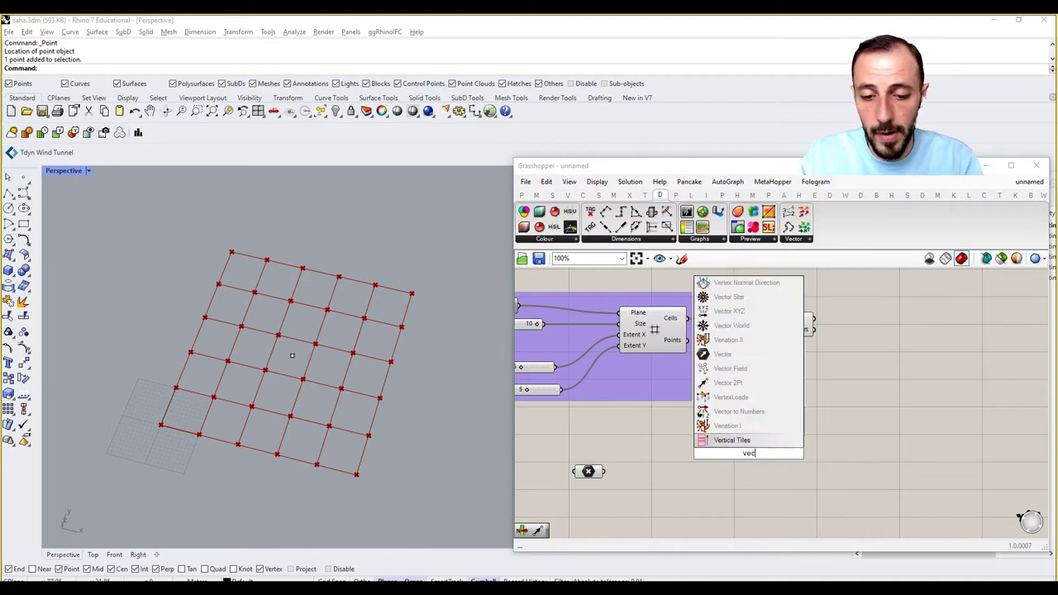
type("tor 2pt")
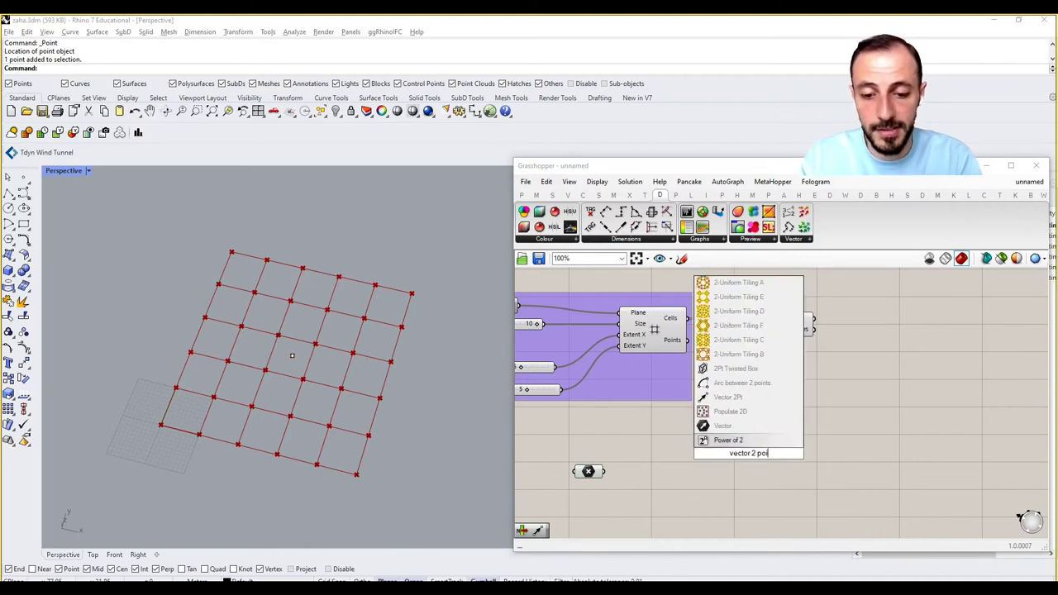
key("Return")
left_click_drag(744, 448, 830, 442)
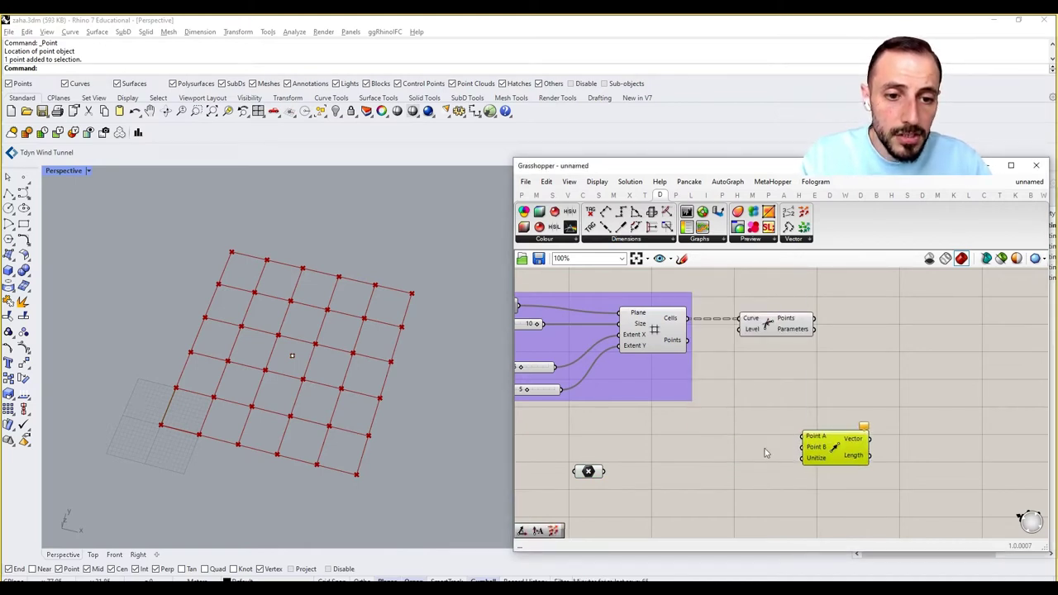
left_click_drag(816, 317, 801, 442)
left_click_drag(604, 471, 800, 448)
left_click(856, 387)
double_click(855, 385)
type("vector")
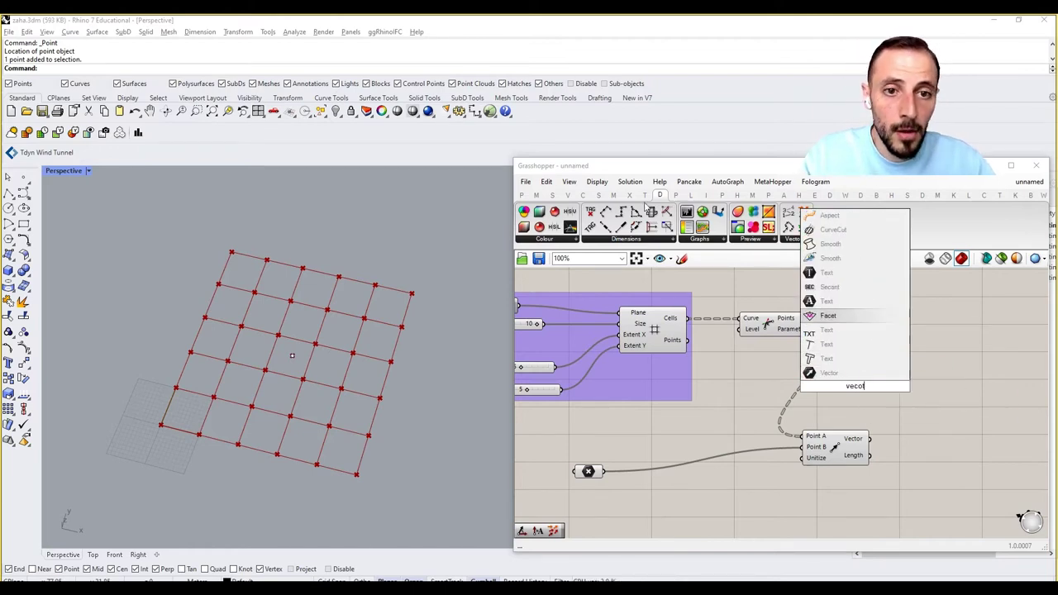
left_click(748, 240)
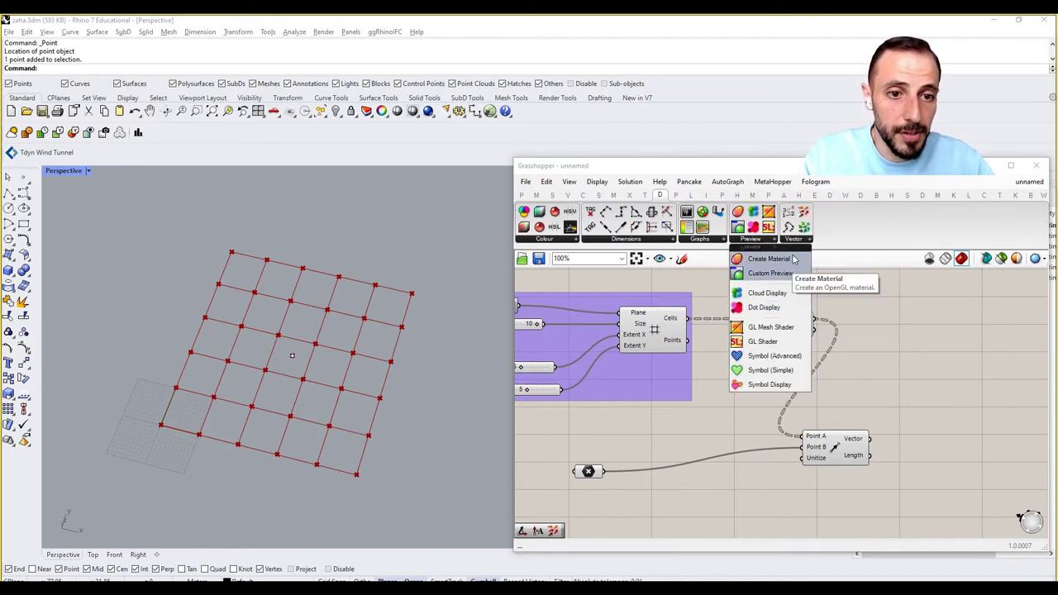
Add a Vector Display component, connecting the Discontinuity's Points to Anchor and the Vector 2Pt's Vector output to Vector
left_click(793, 239)
left_click(818, 293)
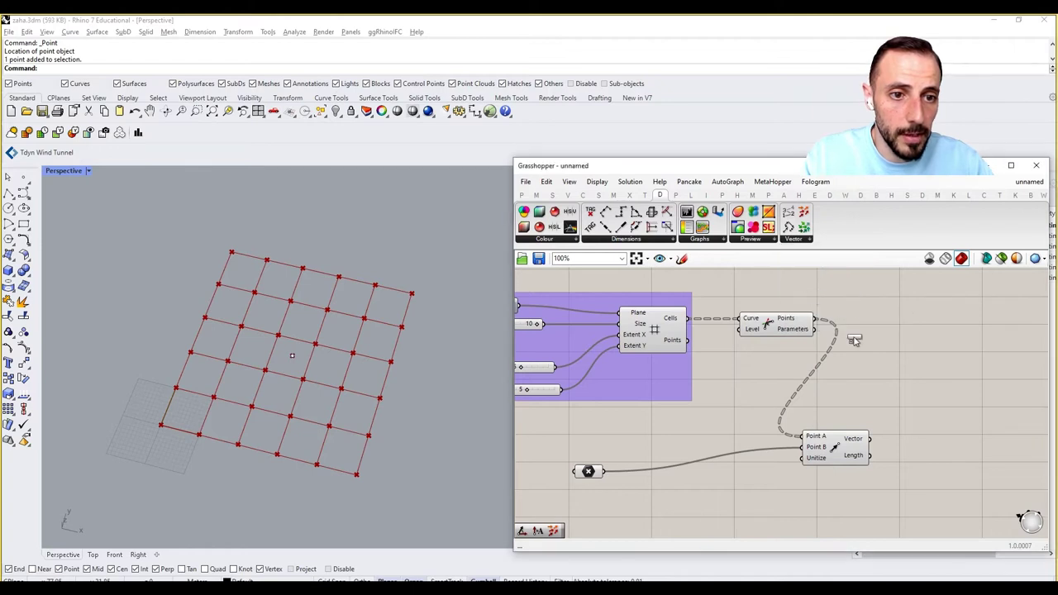
left_click(911, 366)
left_click_drag(839, 346, 892, 361)
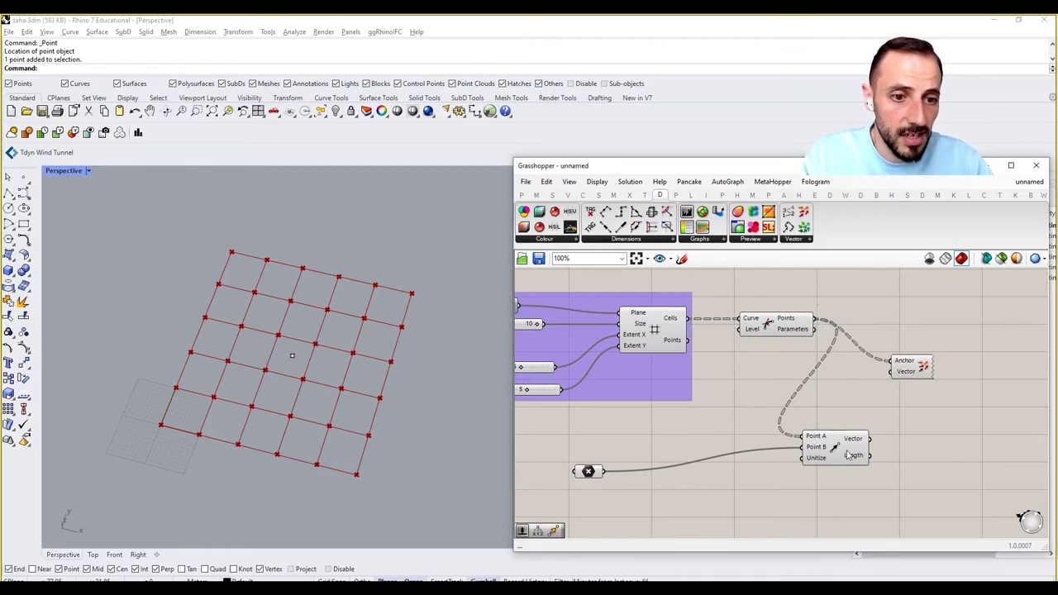
left_click_drag(868, 439, 890, 371)
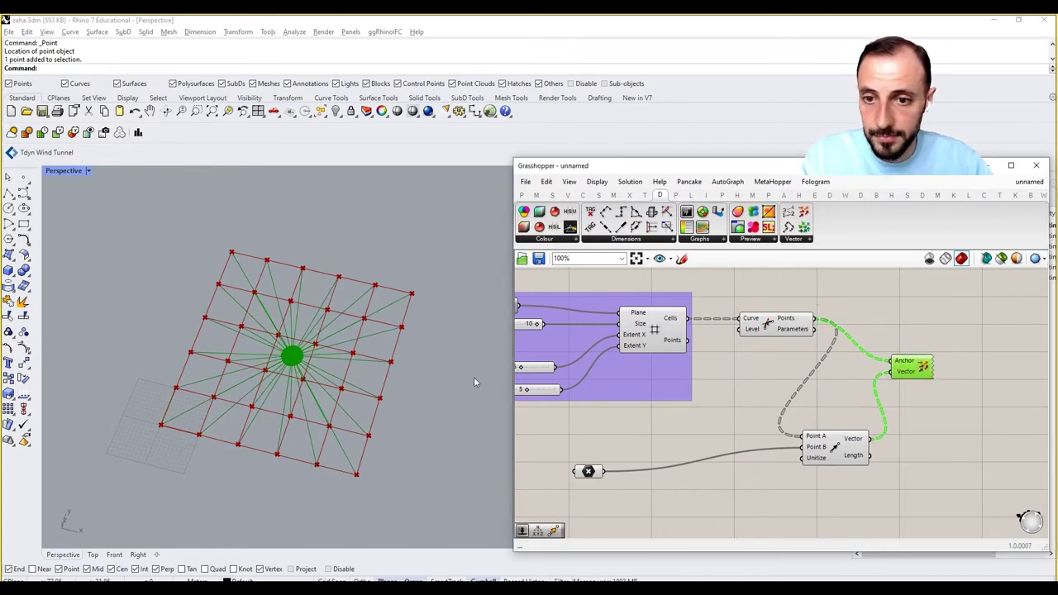
Reverse the vectors by wiring the Point parameter to Point A and the Discontinuity's Points to Point B, and anchor the display at the Point parameter
left_click_drag(605, 472, 806, 436)
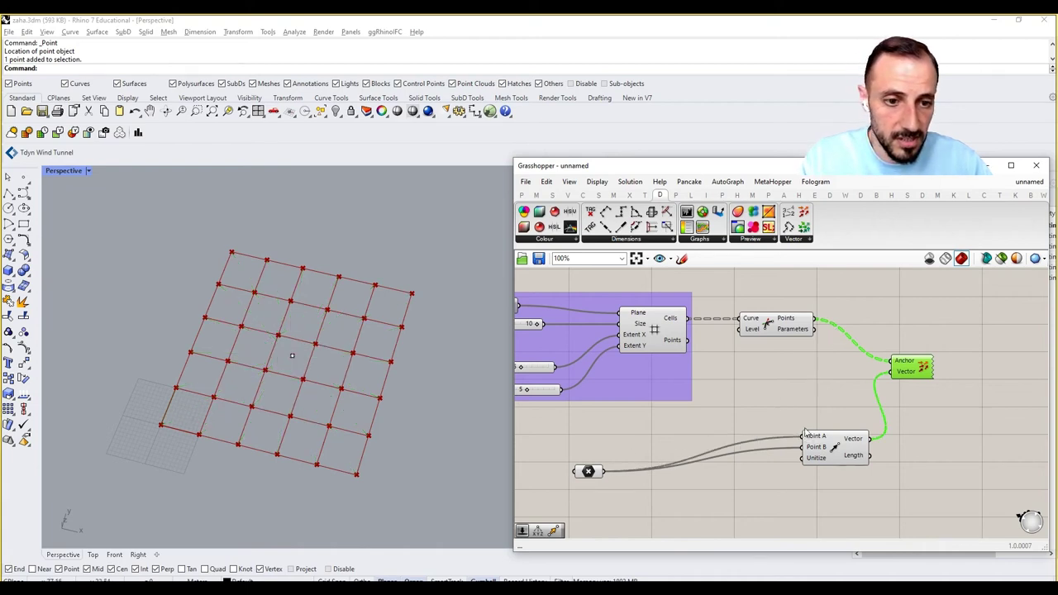
left_click_drag(812, 318, 803, 447)
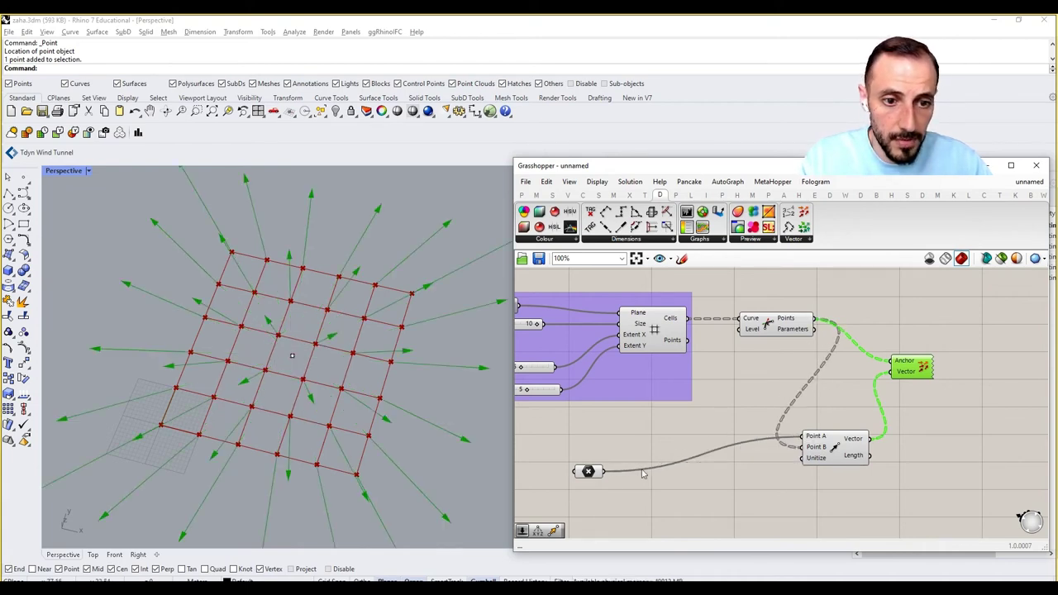
left_click(607, 455)
left_click_drag(605, 471, 889, 363)
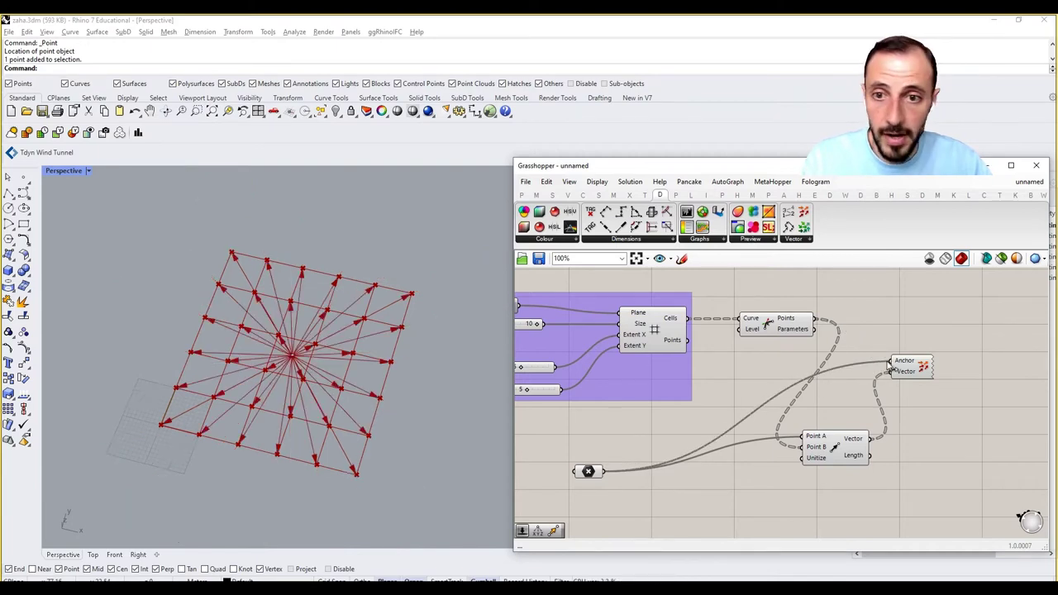
left_click(588, 471)
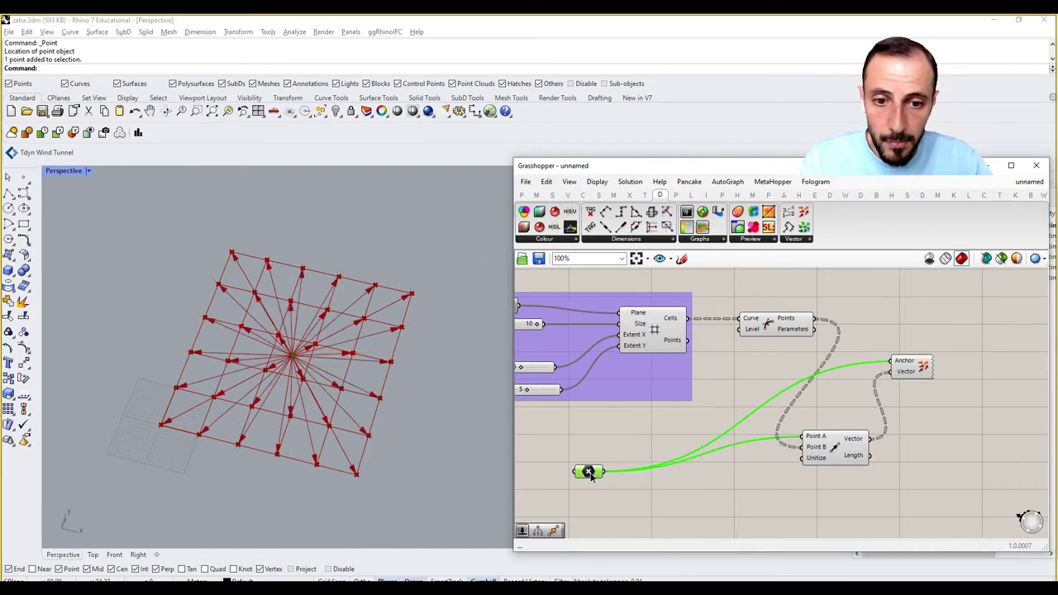
scroll(291, 356, "up", 4)
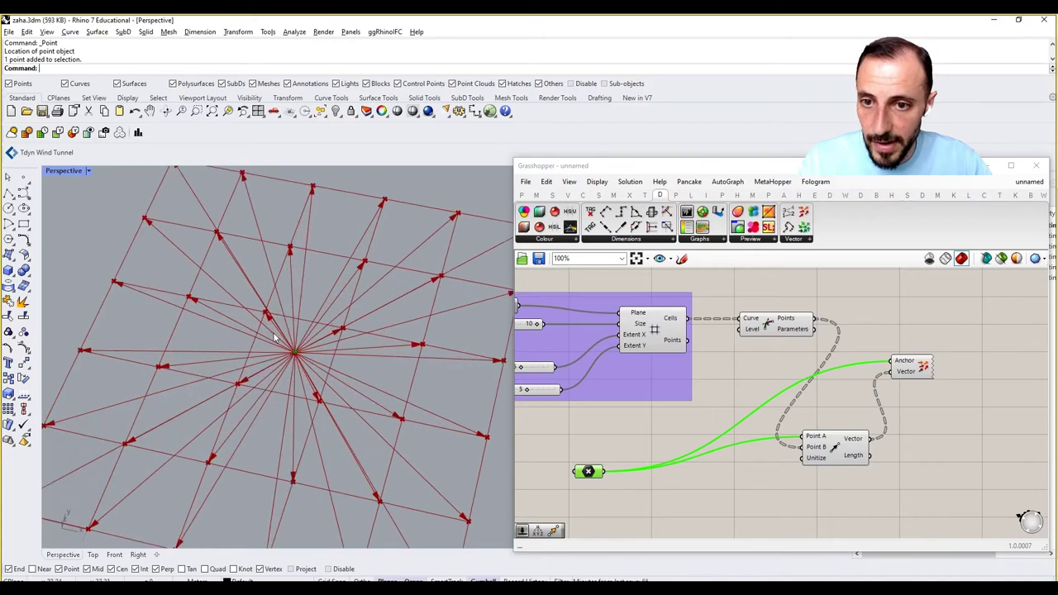
scroll(225, 310, "down", 4)
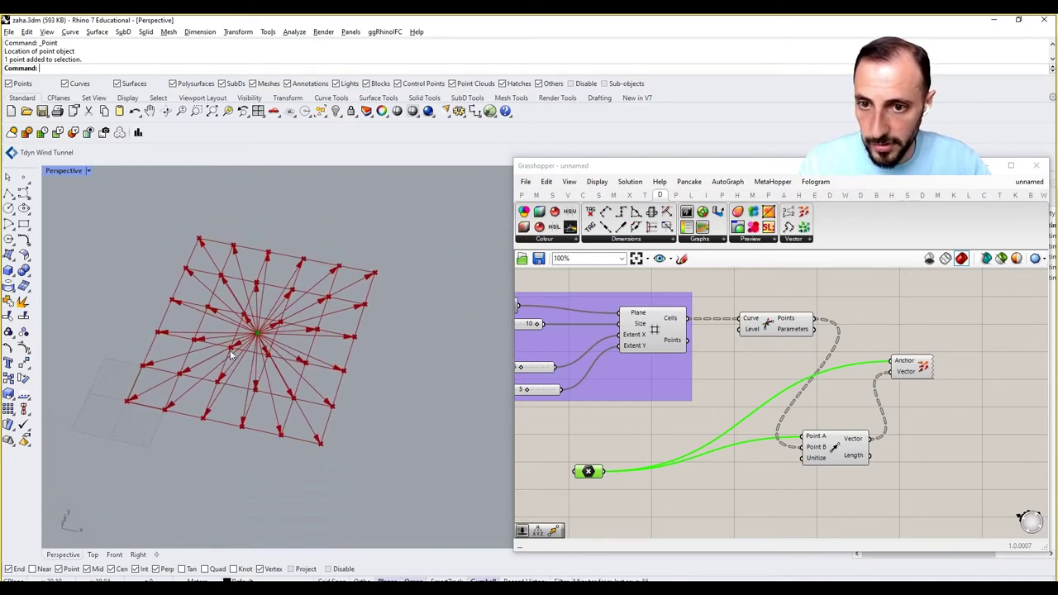
scroll(254, 339, "up", 1)
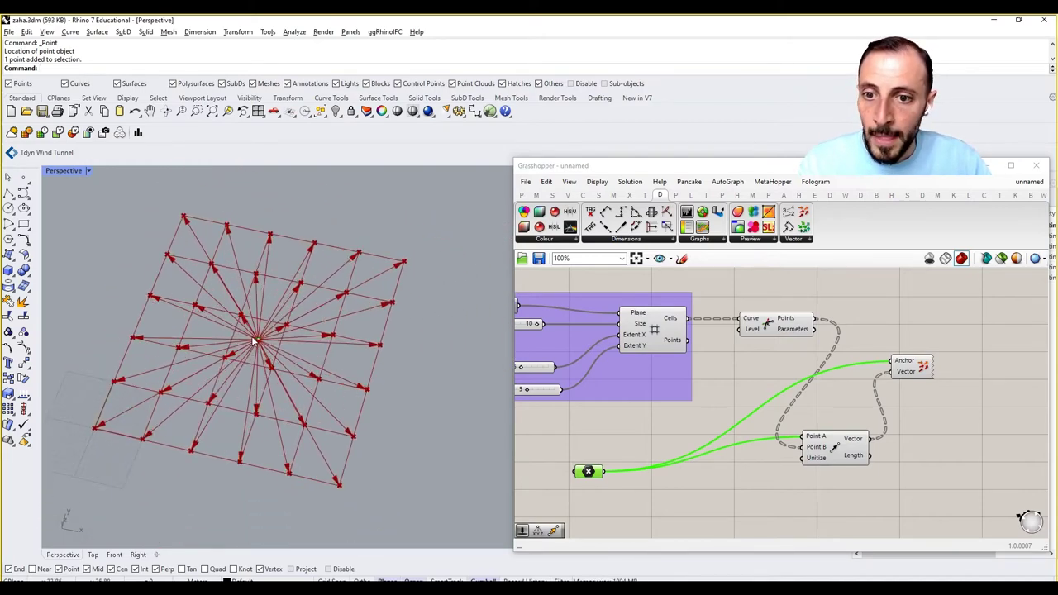
left_click(765, 458)
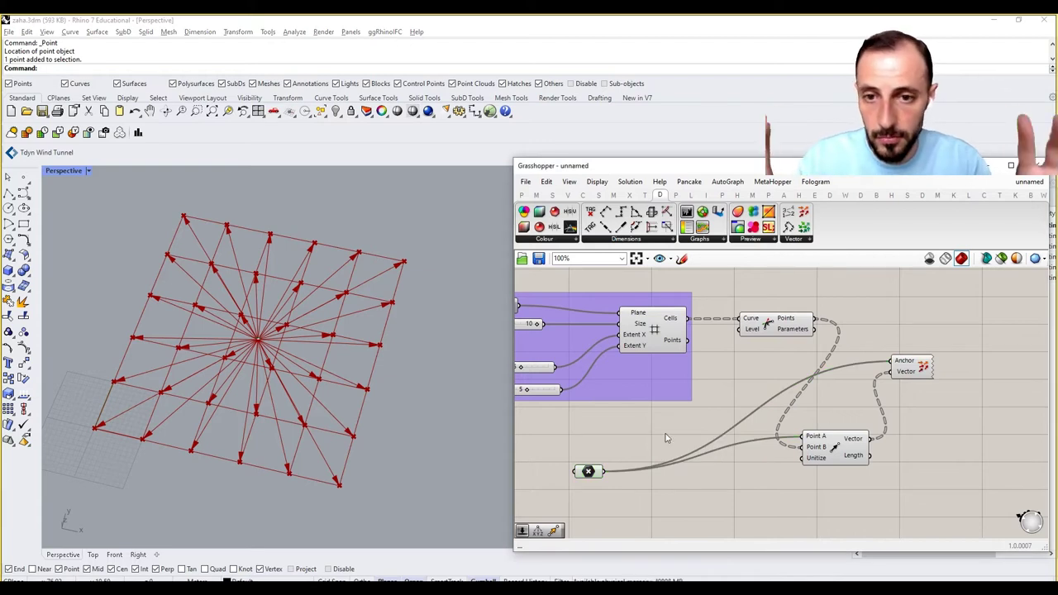
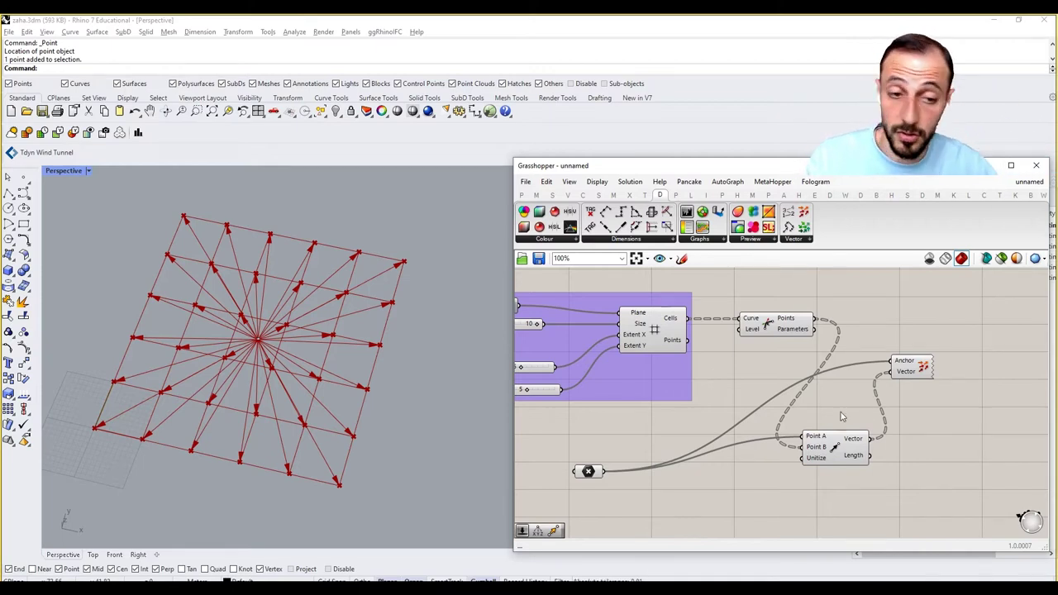
Spread out the Vector Display, Vector 2Pt and Point components on the canvas, and inspect the Vector 2Pt's Length output
left_click_drag(905, 367, 952, 360)
right_click_drag(909, 413, 889, 392)
left_click_drag(806, 424, 823, 397)
mouse_move(856, 415)
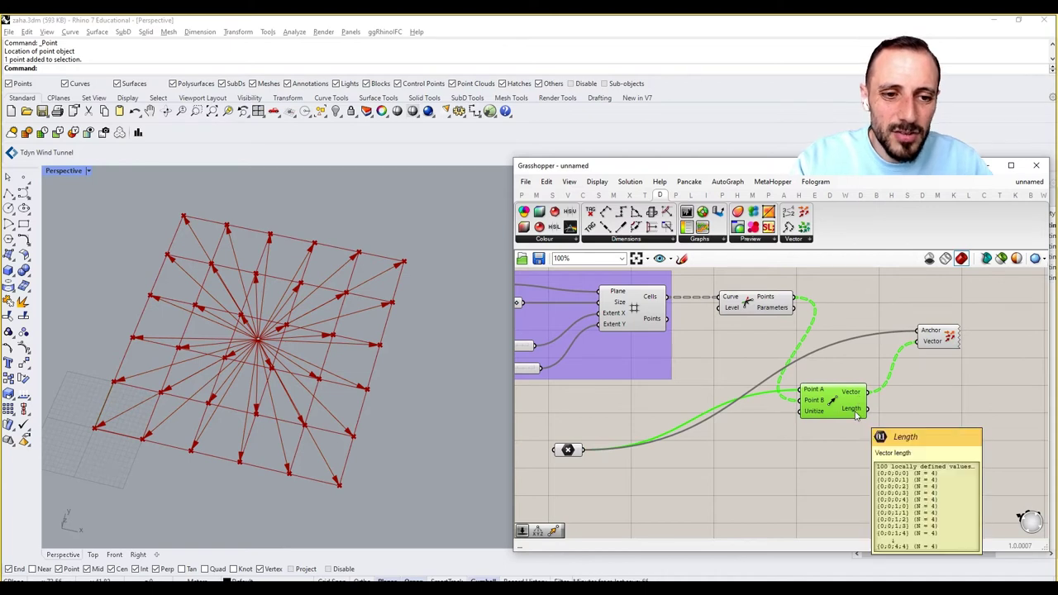
left_click(802, 457)
left_click_drag(558, 457, 538, 459)
left_click(757, 439)
left_click(856, 415)
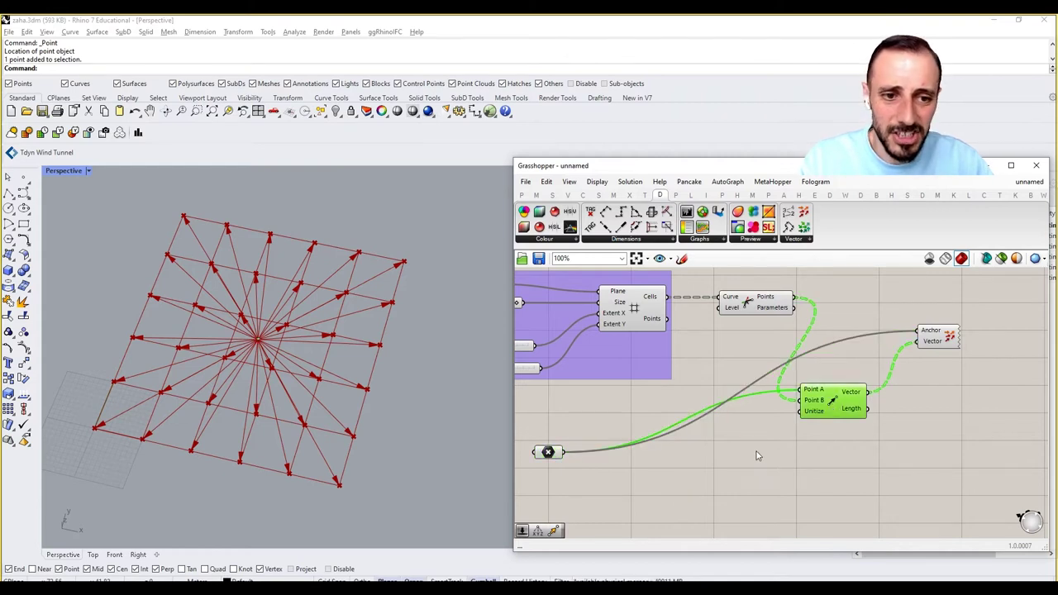
left_click(550, 455)
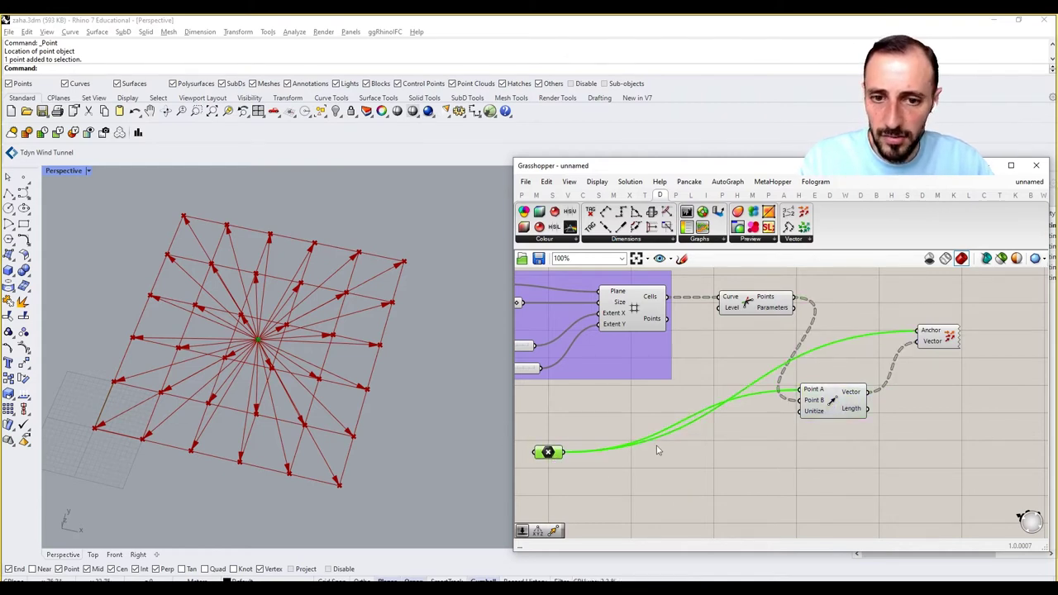
Add a Construct Point component to the canvas below the Vector 2Pt component
double_click(708, 468)
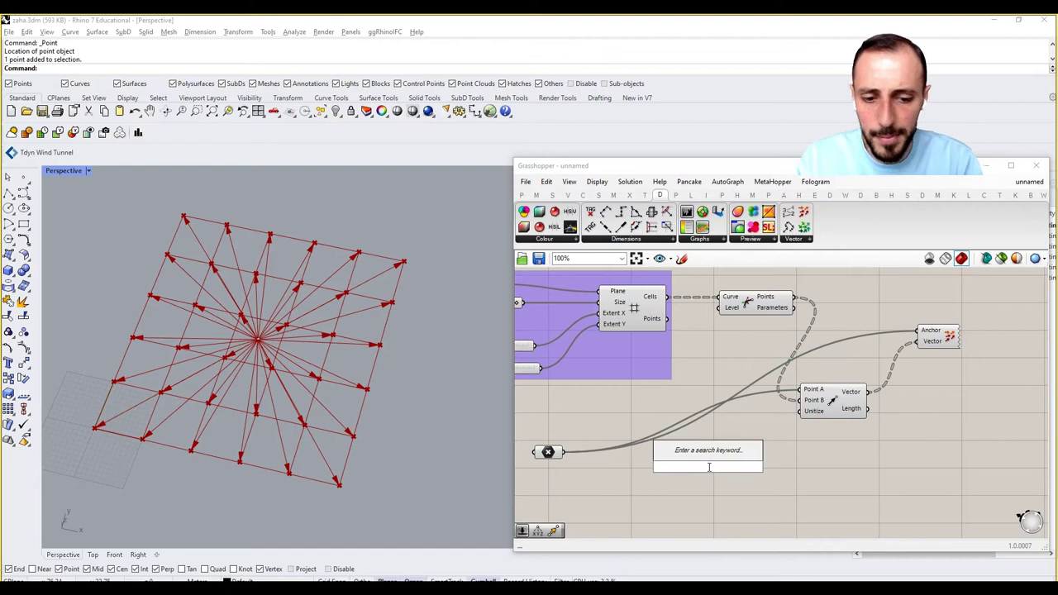
left_click(567, 195)
left_click(732, 239)
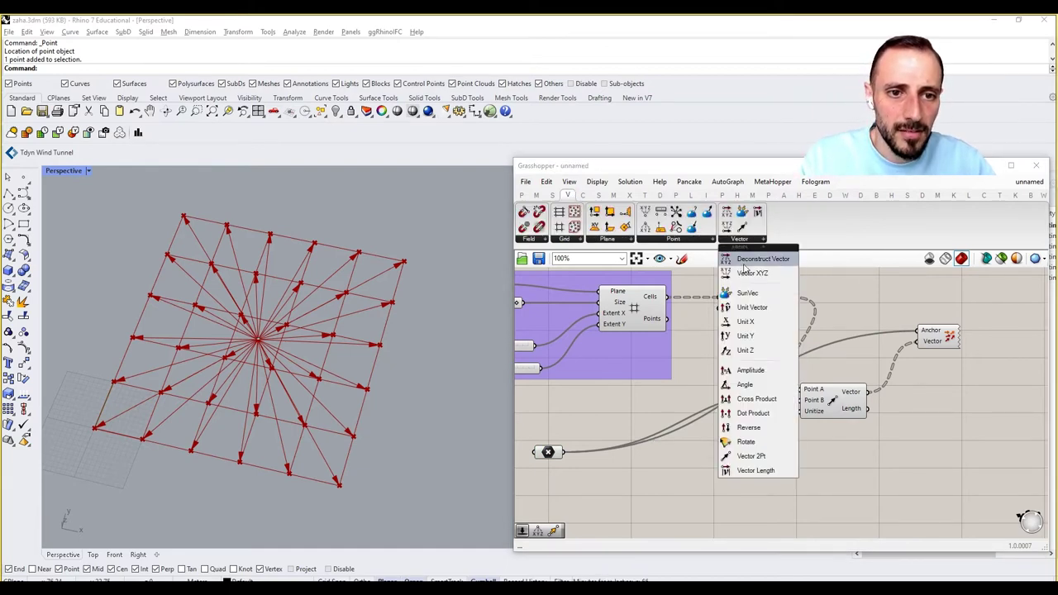
left_click(672, 239)
left_click(671, 262)
left_click(701, 459)
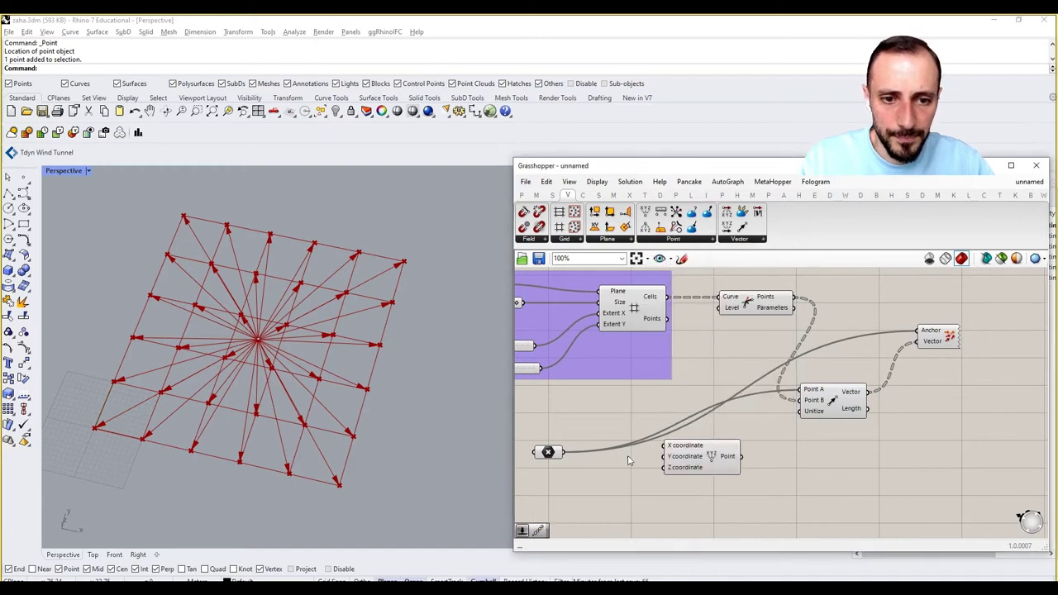
Add a Deconstruct component fed by the Point parameter, and connect its X and Y components to Construct Point's X and Y coordinates
left_click(673, 239)
left_click(677, 276)
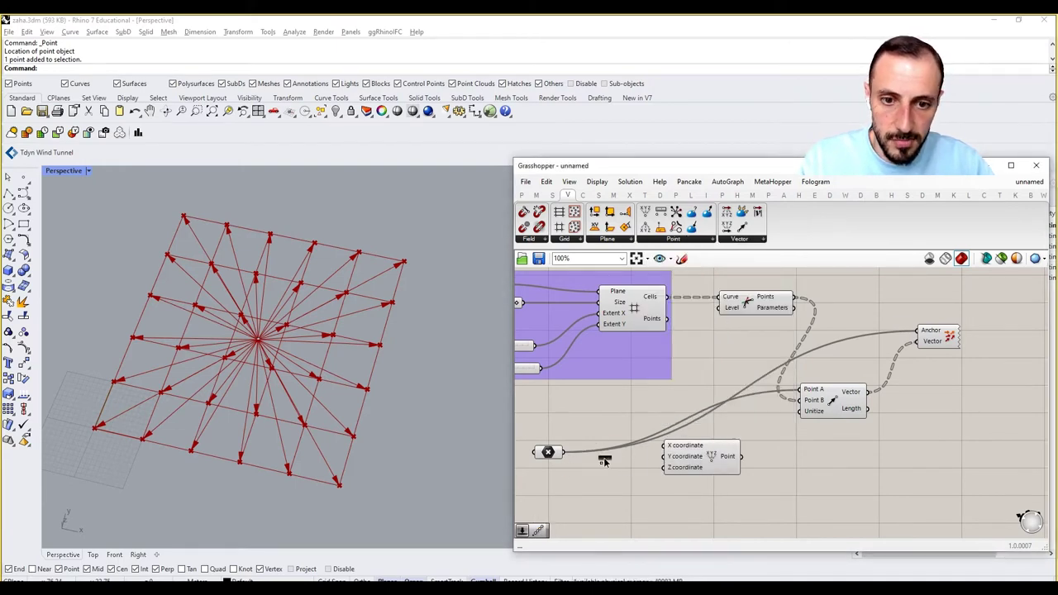
left_click(603, 457)
left_click_drag(694, 464, 823, 487)
left_click_drag(630, 468, 801, 470)
Add a number slider with the value 50 and connect it to Construct Point's Z coordinate
double_click(751, 499)
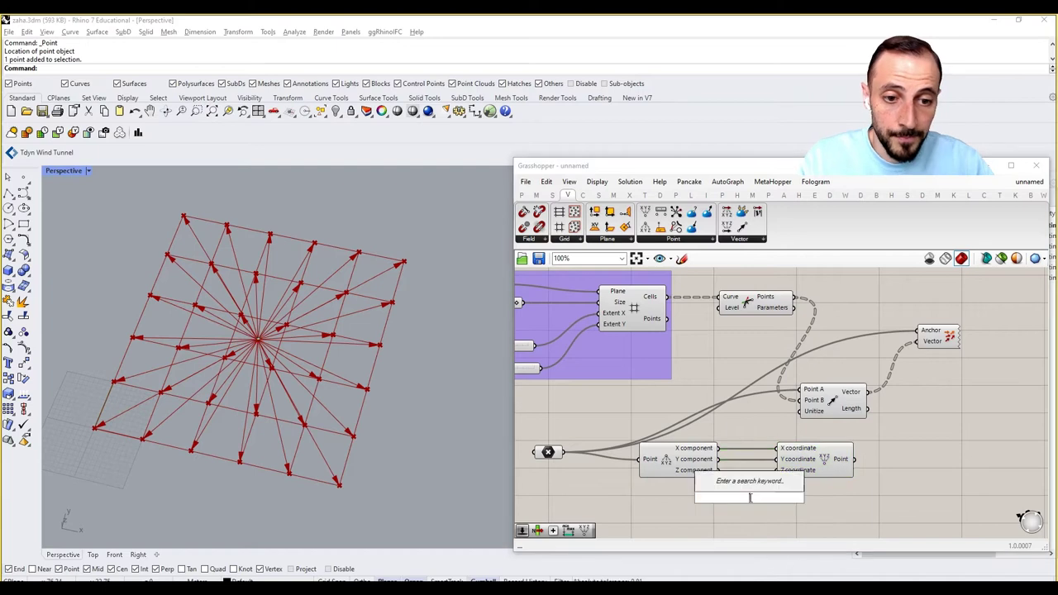
type("50")
key("Return")
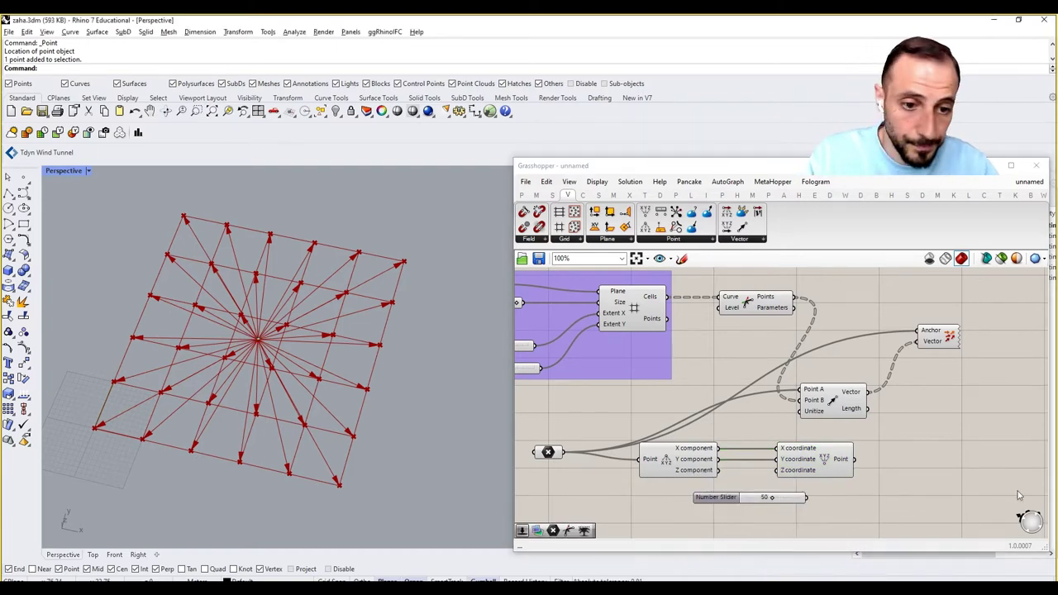
right_click_drag(807, 471, 781, 473)
left_click_drag(786, 470, 807, 473)
left_click_drag(744, 501, 700, 495)
Make room around Vector 2Pt and Vector Display, and connect Construct Point's Point output to Vector 2Pt's Point A
left_click_drag(814, 412, 835, 395)
left_click_drag(907, 339, 996, 344)
left_click_drag(846, 387, 884, 388)
left_click(872, 450)
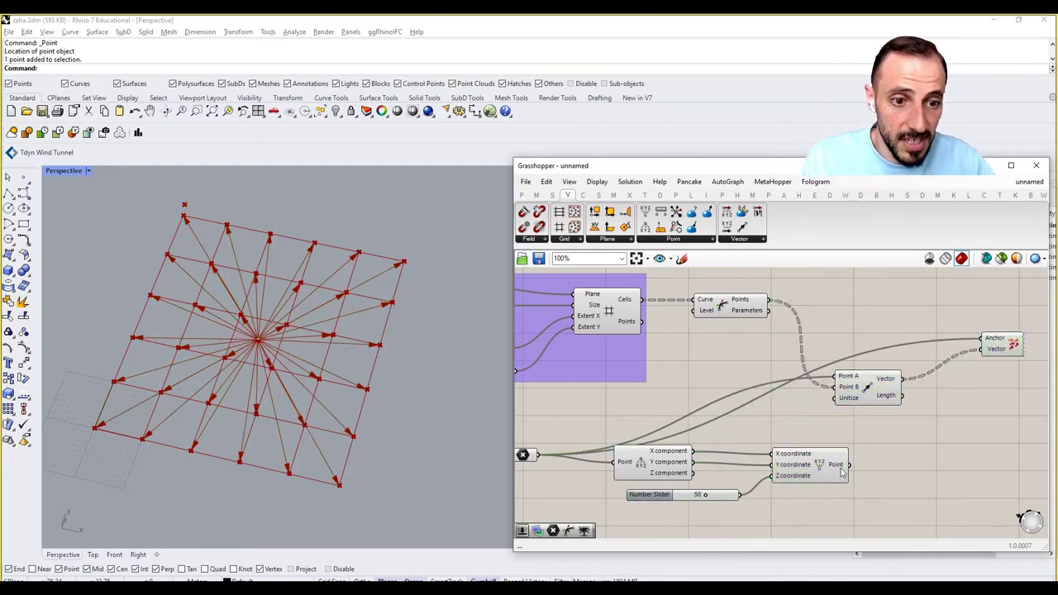
left_click_drag(852, 431, 835, 387)
mouse_move(347, 356)
right_mouse_down()
mouse_move(318, 321)
mouse_move(328, 366)
right_mouse_up()
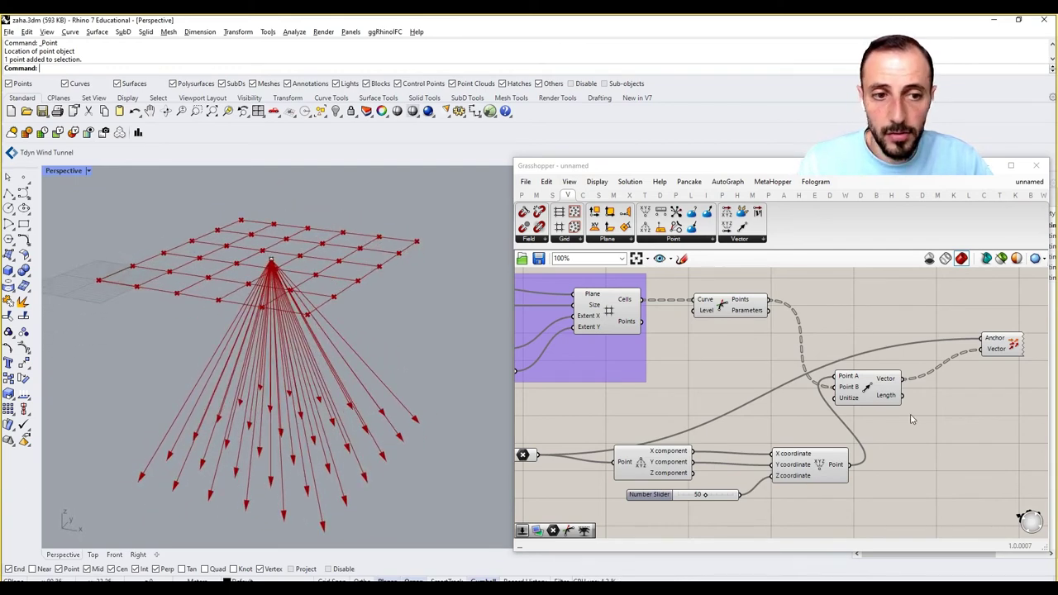
right_click_drag(417, 439, 322, 335)
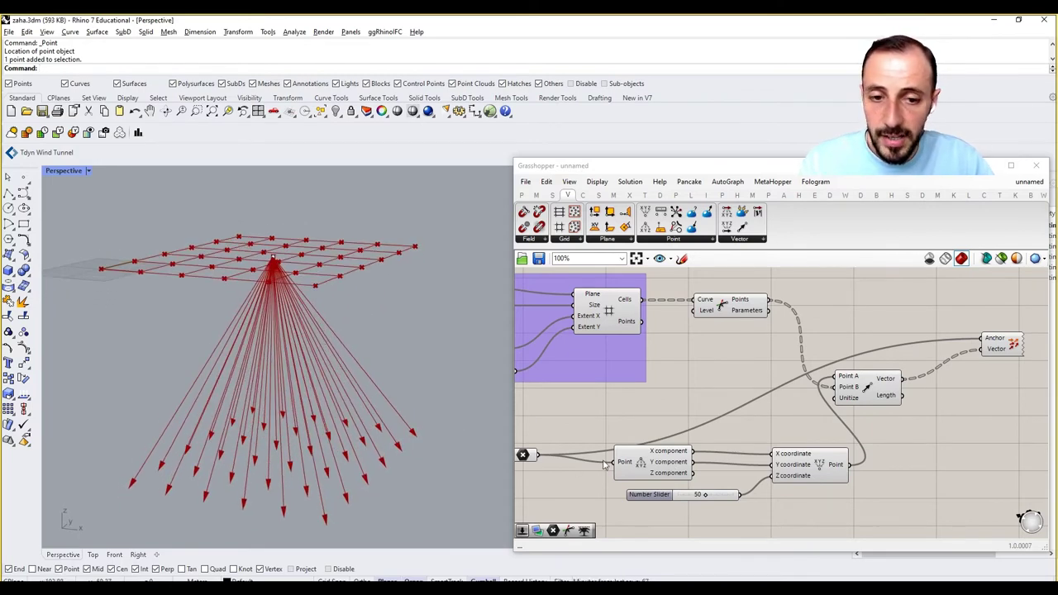
Set the Z coordinate slider to 16 and connect Construct Point's Point output to the Vector Display's Anchor
right_click_drag(591, 469, 653, 450)
left_click_drag(768, 479, 748, 494)
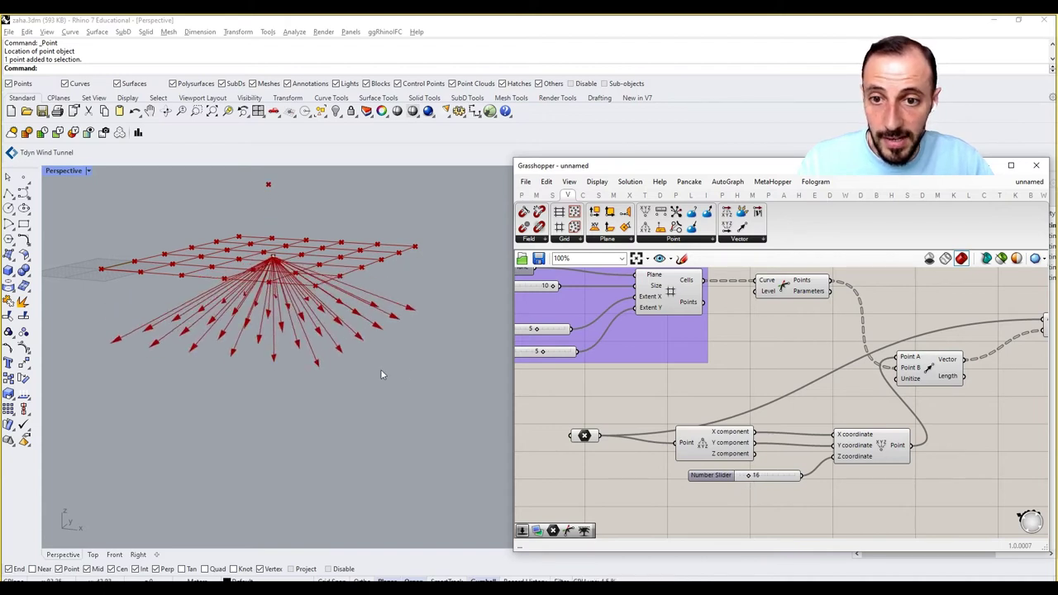
right_click_drag(304, 299, 253, 299)
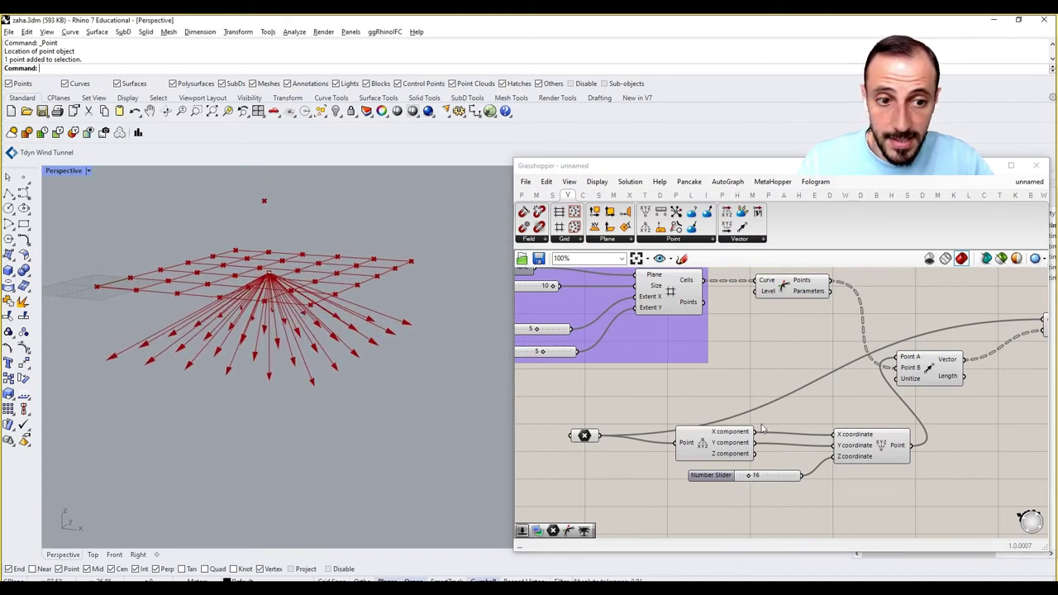
right_click_drag(806, 423, 751, 446)
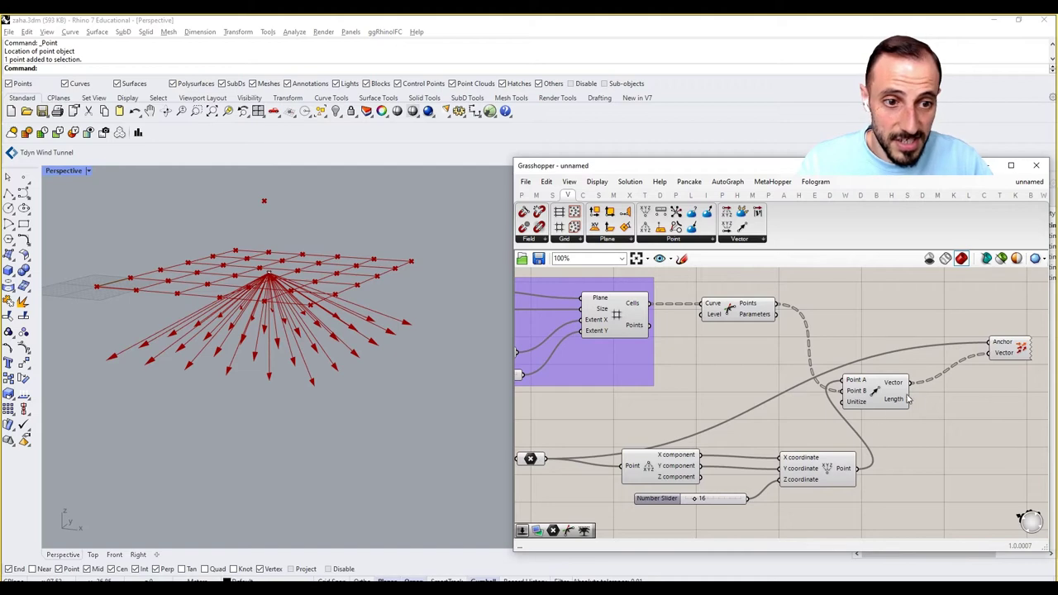
left_click_drag(855, 469, 987, 348)
Set the Z coordinate slider to 18 and view the vectors running from the raised point to the grid
right_click_drag(703, 513, 759, 461)
left_click_drag(750, 449, 752, 449)
right_click_drag(221, 320, 231, 360)
right_click_drag(777, 399, 721, 389)
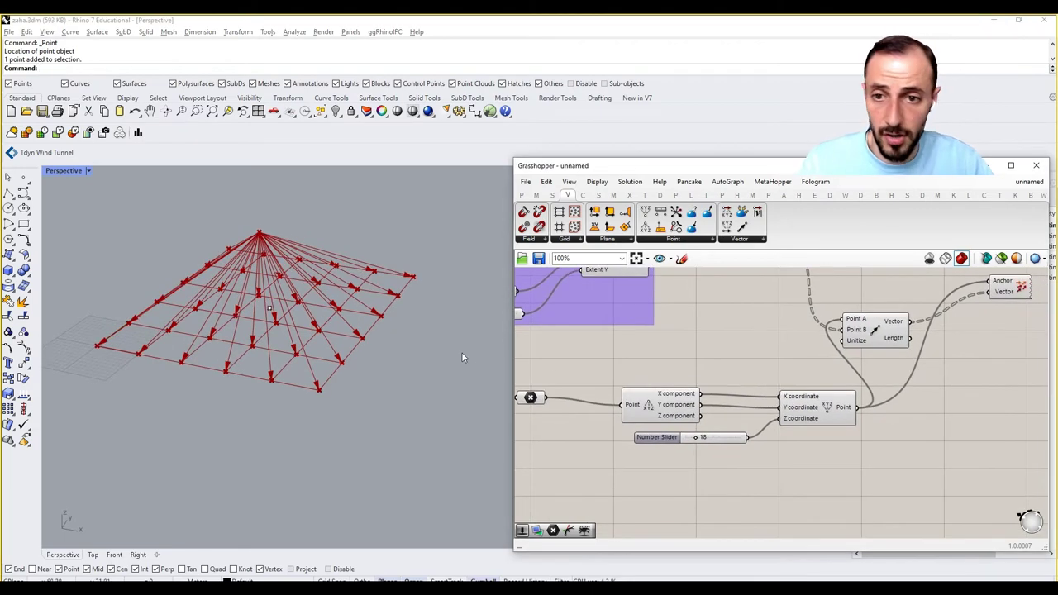
left_click(537, 398)
left_click(551, 377)
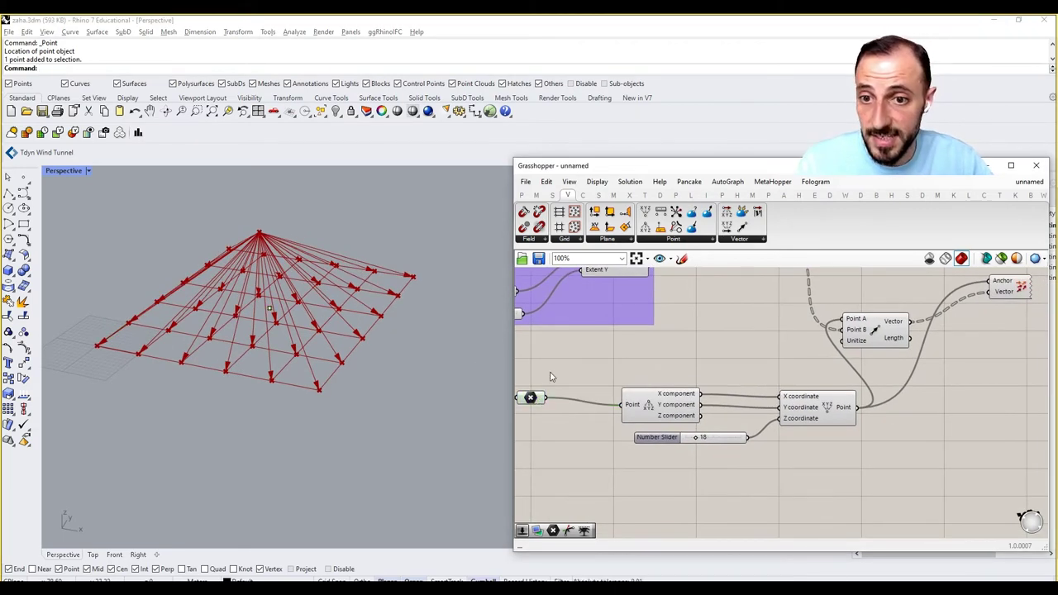
Rearrange the height slider, Vector 2Pt and Vector Display to free canvas space between Vector 2Pt and the display
right_click_drag(851, 386, 712, 413)
left_click_drag(612, 450, 608, 470)
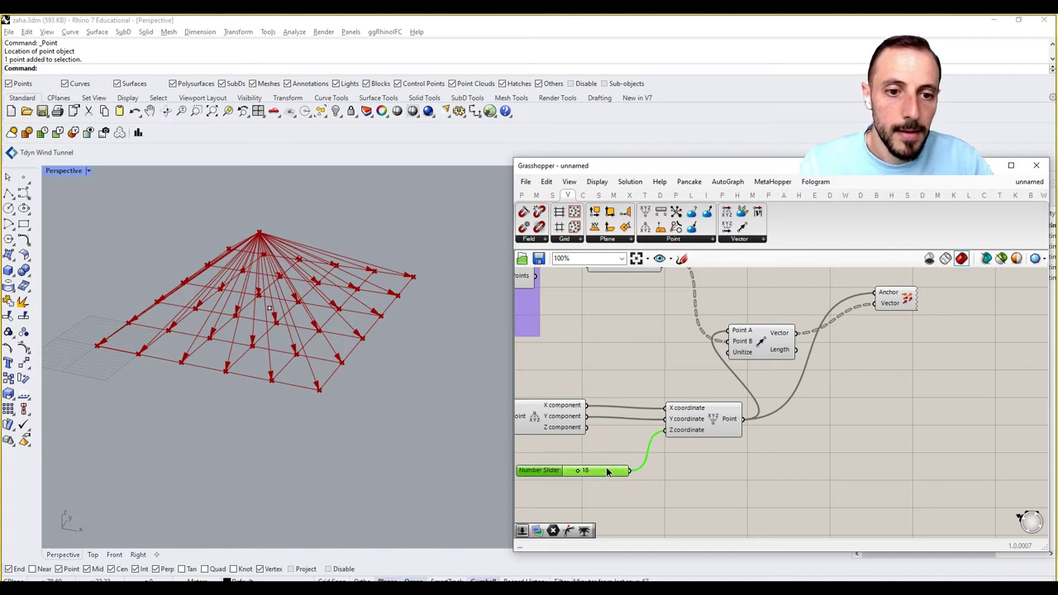
right_click_drag(918, 303, 872, 360)
left_click_drag(894, 320, 818, 380)
left_click(690, 389)
right_click_drag(673, 404, 700, 396)
left_click_drag(894, 367, 806, 385)
left_click_drag(1016, 311, 1045, 315)
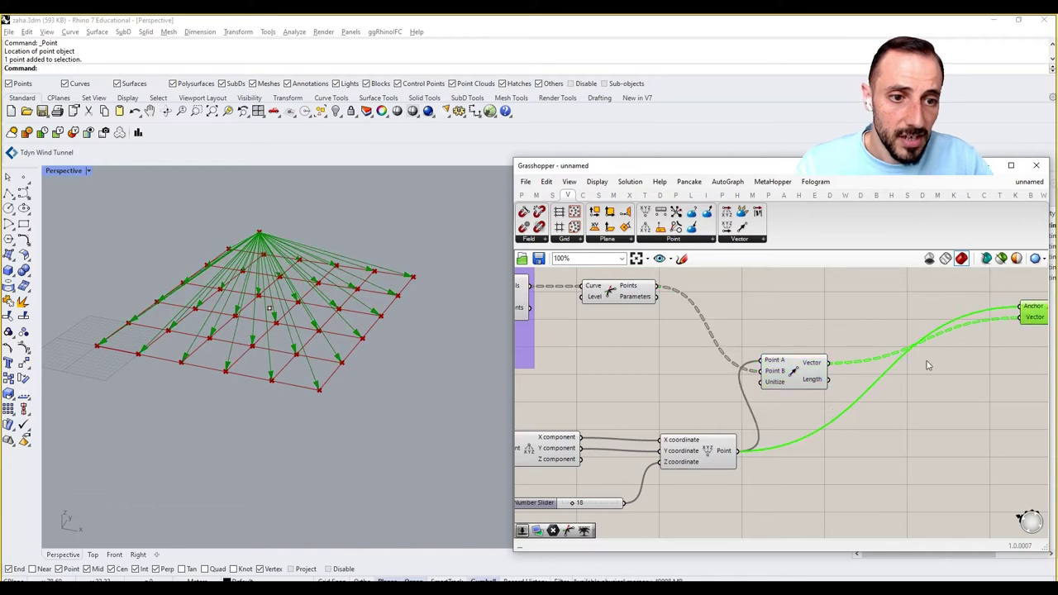
right_click_drag(885, 360, 778, 345)
left_click_drag(929, 298, 986, 331)
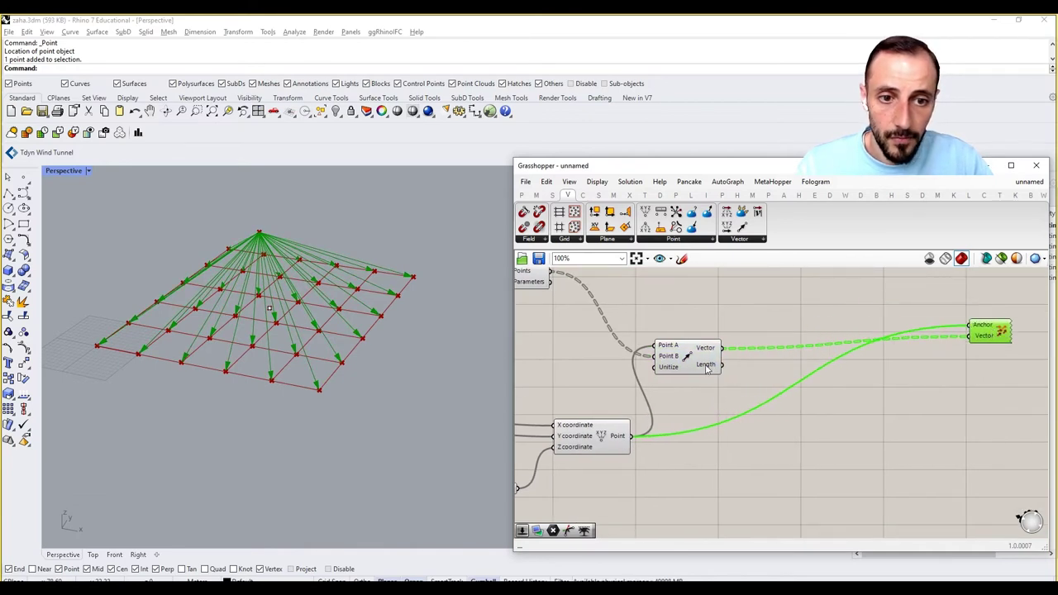
Add an Amplitude component and connect the Vector 2Pt's Vector output to its Vector input
double_click(806, 416)
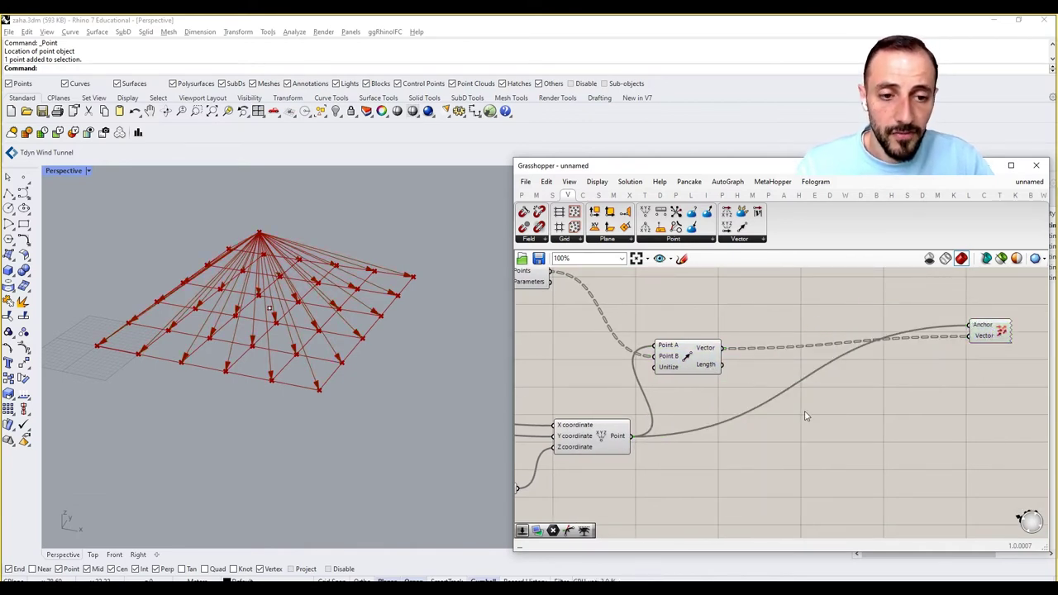
type("ampli")
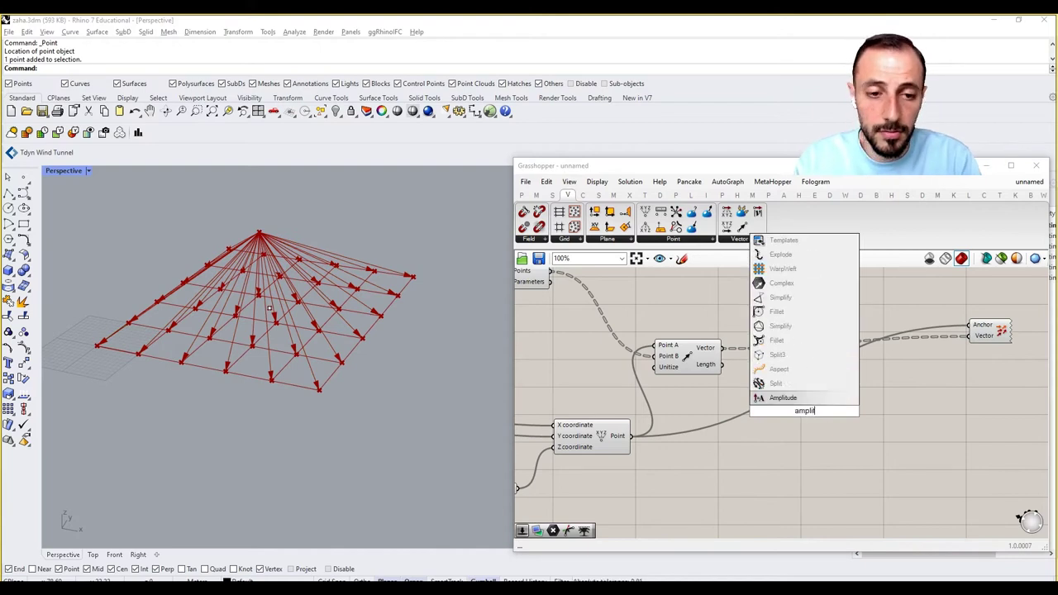
type("t")
key("Return")
left_click_drag(721, 348, 845, 401)
left_click(697, 361)
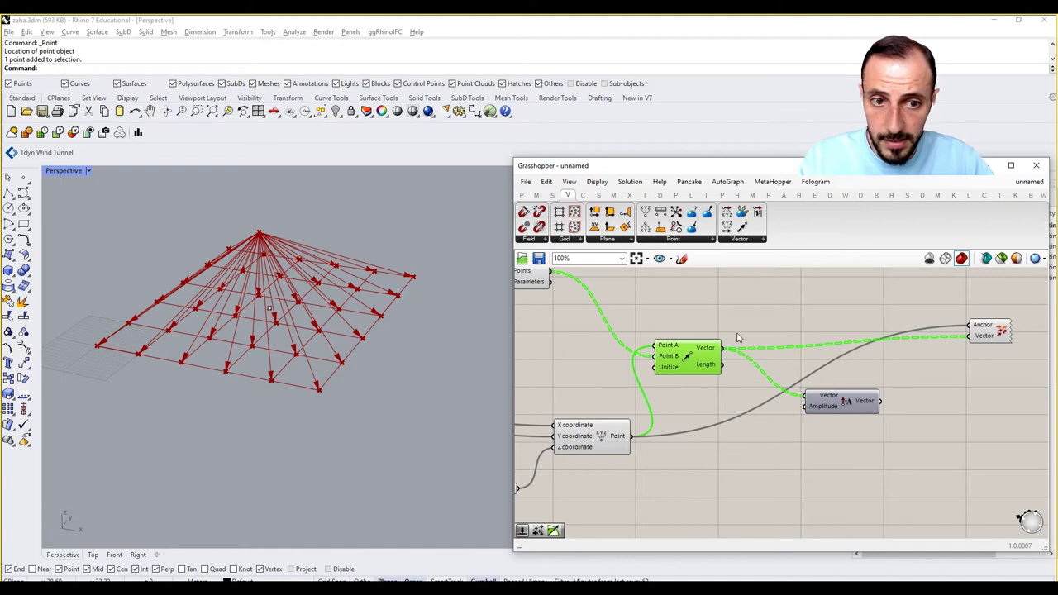
Add a Division component and connect the Vector 2Pt's Length output to its B input
double_click(773, 453)
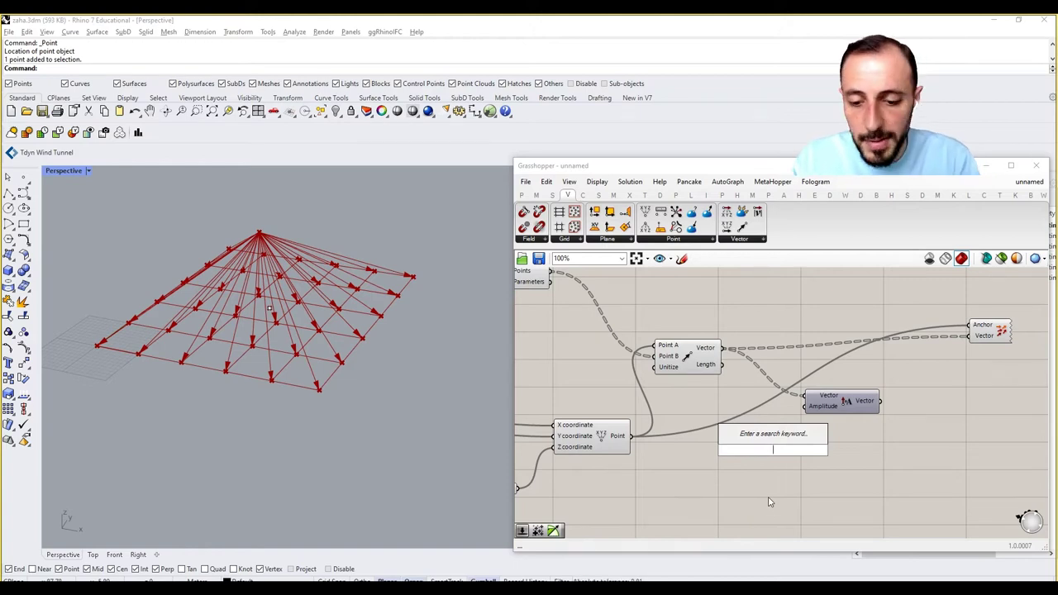
type("divis")
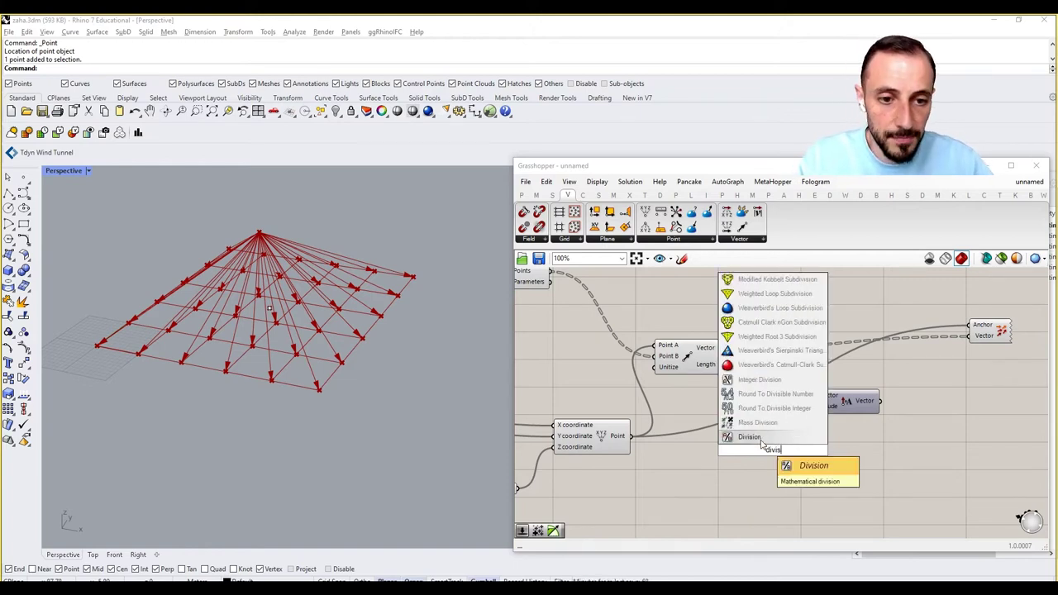
left_click(760, 439)
left_click_drag(731, 403, 750, 447)
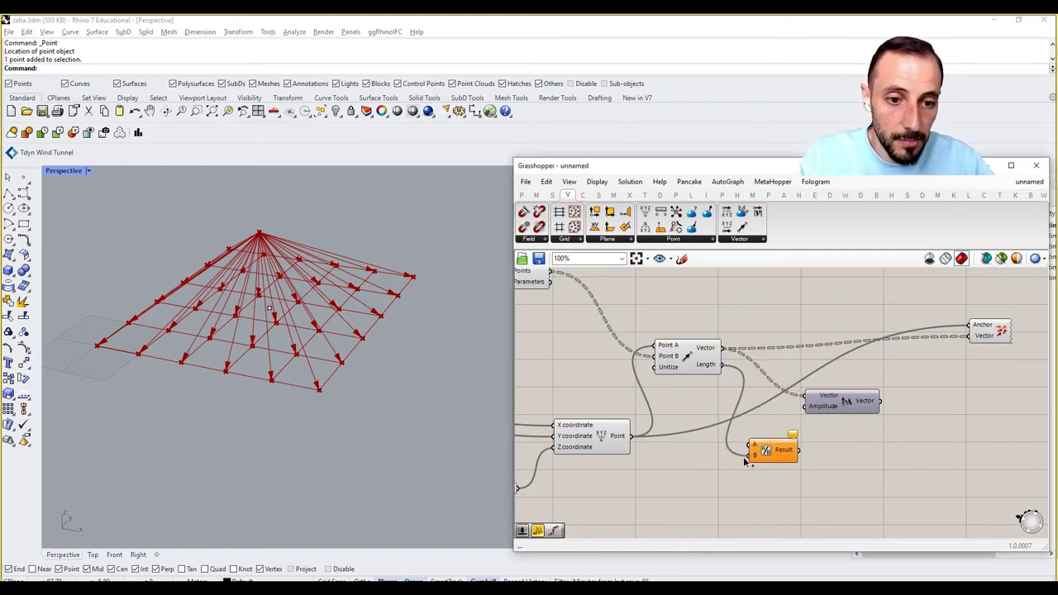
Add a number slider with the value 1200 and connect it to the Division's A input
double_click(707, 484)
type("12")
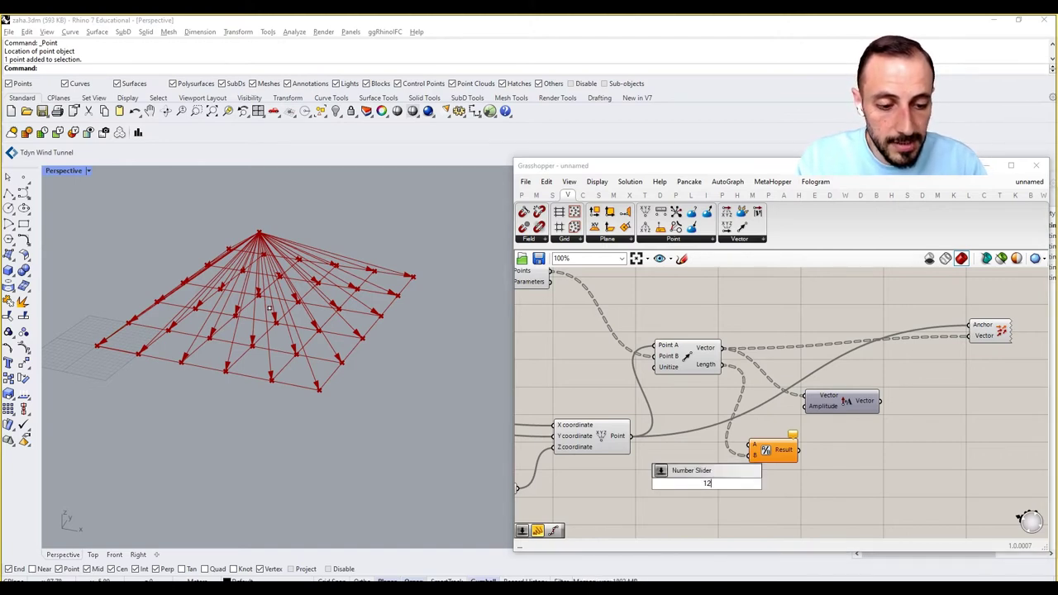
type("00")
key("Return")
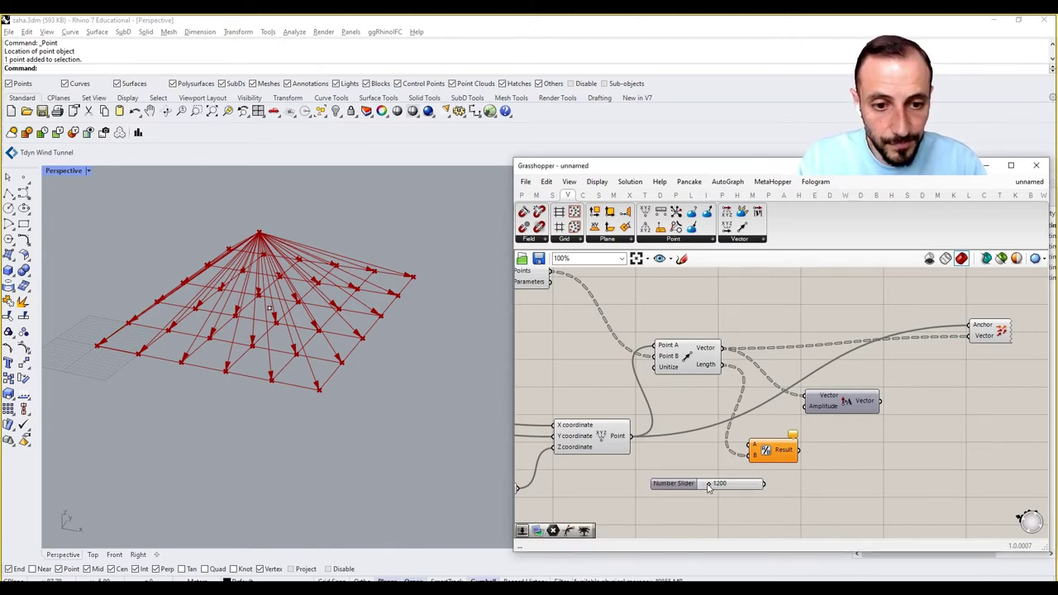
left_click_drag(760, 465, 749, 444)
Tidy the slider and Division placement, and connect the Division's Result to the Amplitude component's Amplitude input
right_click_drag(844, 471, 851, 471)
left_click_drag(758, 480, 746, 481)
left_click_drag(787, 453, 810, 416)
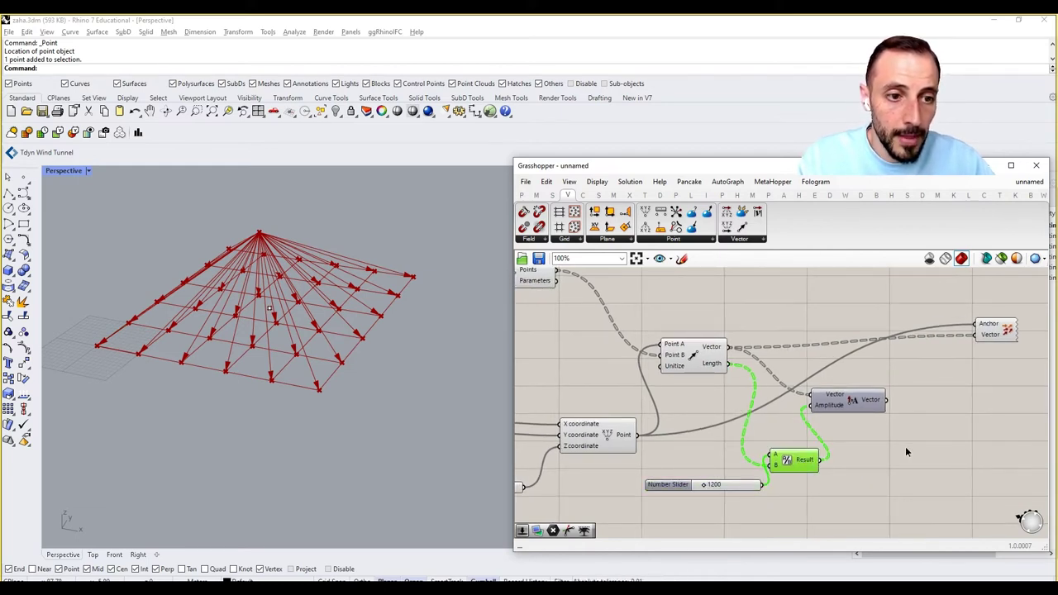
Add a Move component to the canvas beside the Amplitude component
right_click_drag(907, 451, 828, 434)
double_click(859, 414)
type("move")
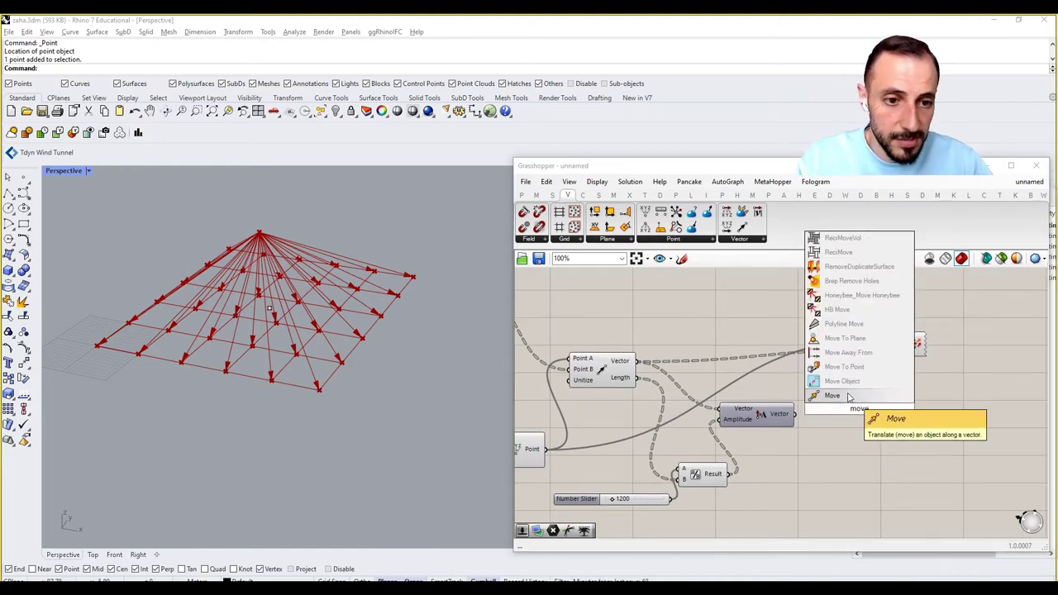
left_click(848, 396)
left_click_drag(867, 413, 903, 417)
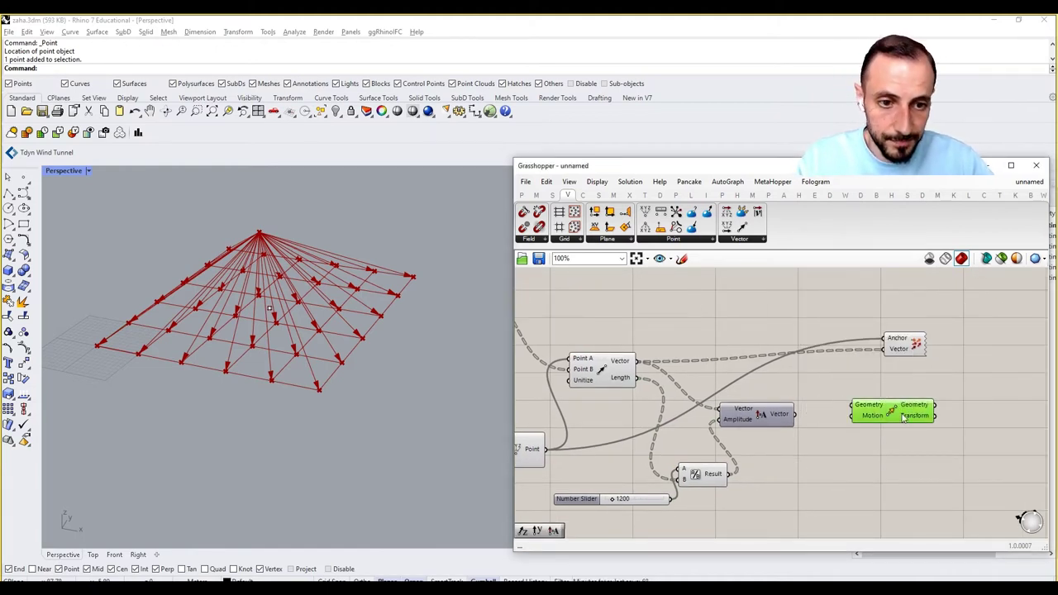
Connect the grid corners' Points output to Move's Geometry input and the Amplitude component's Vector output to its Motion input
right_click_drag(615, 366, 727, 377)
scroll(638, 351, "down", 1)
left_click_drag(582, 298, 914, 402)
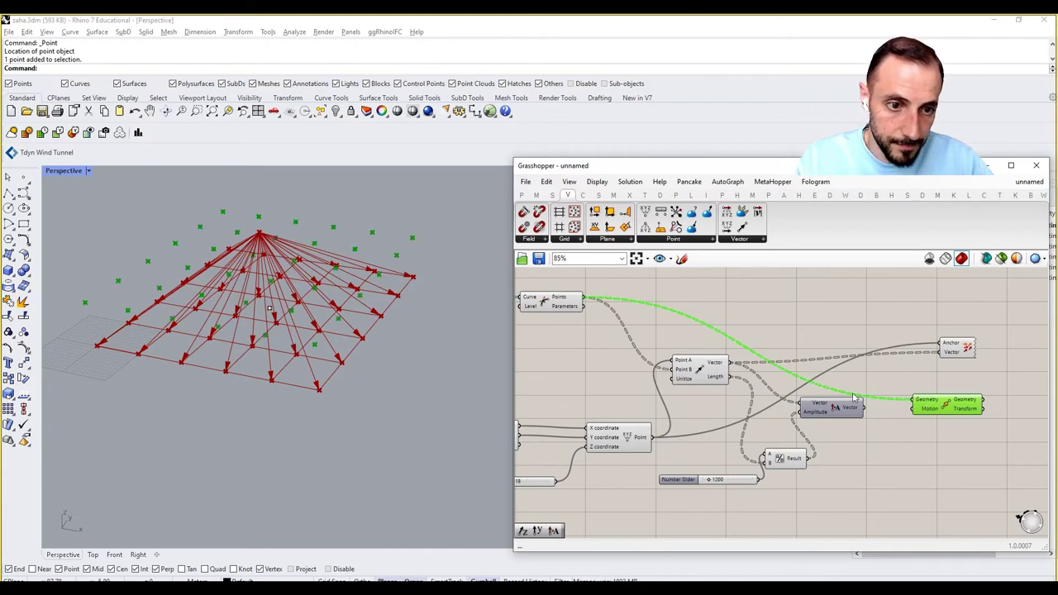
scroll(380, 393, "down", 4)
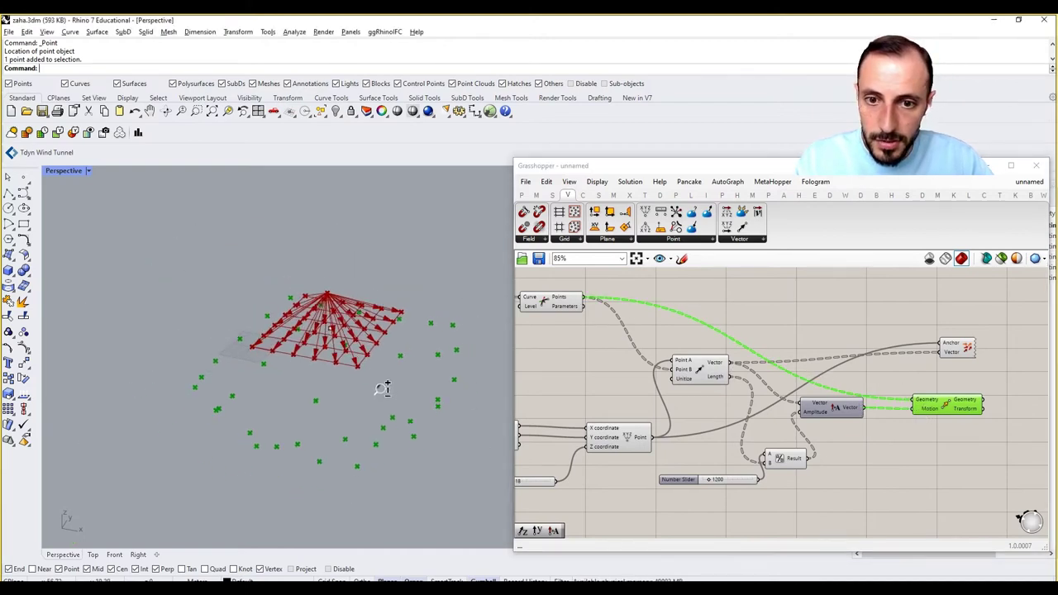
right_click_drag(384, 401, 352, 425)
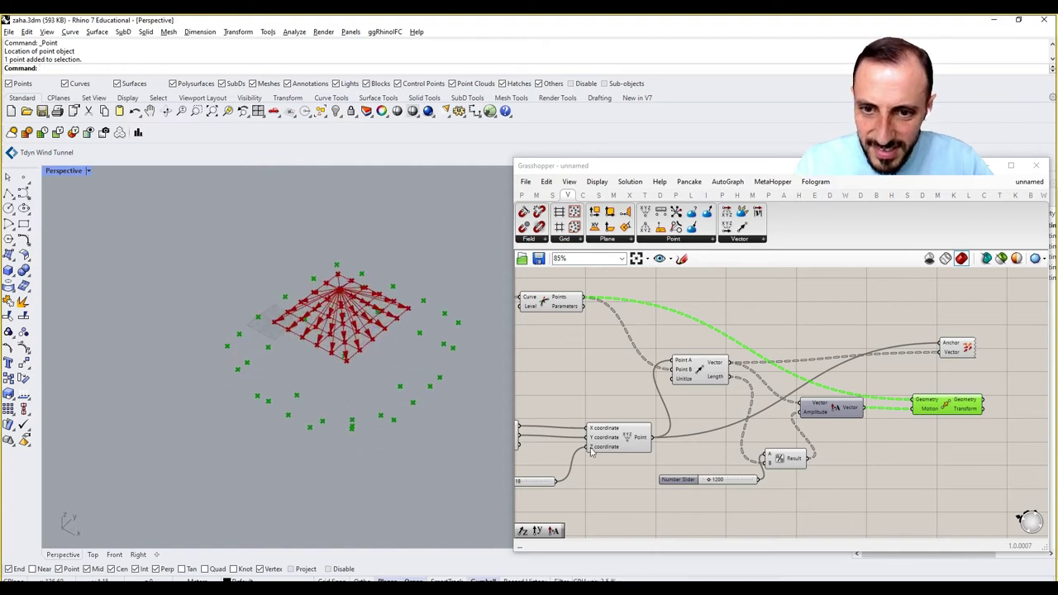
Set the Division's A slider to about 756 and raise the attractor's Z coordinate slider to 31
left_click_drag(711, 483, 707, 481)
right_click_drag(680, 483, 756, 468)
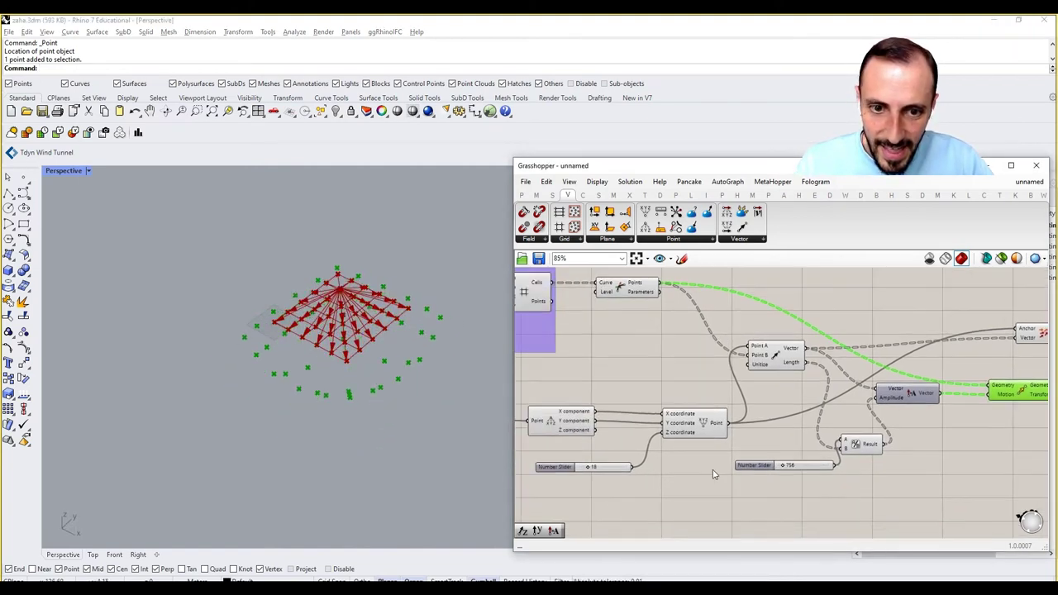
left_click_drag(590, 471, 597, 470)
right_click_drag(919, 415, 746, 401)
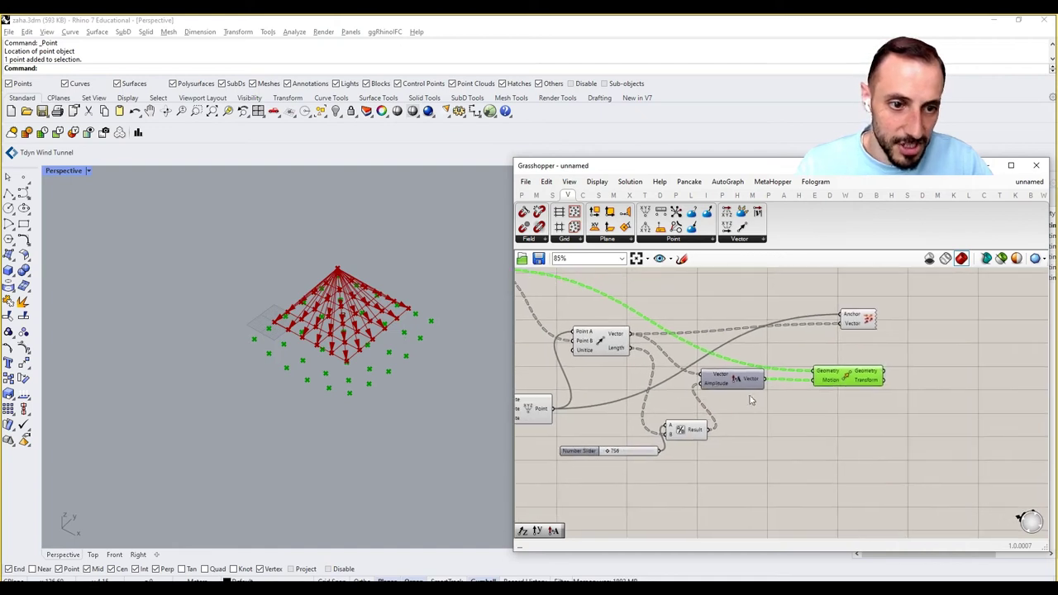
double_click(763, 409)
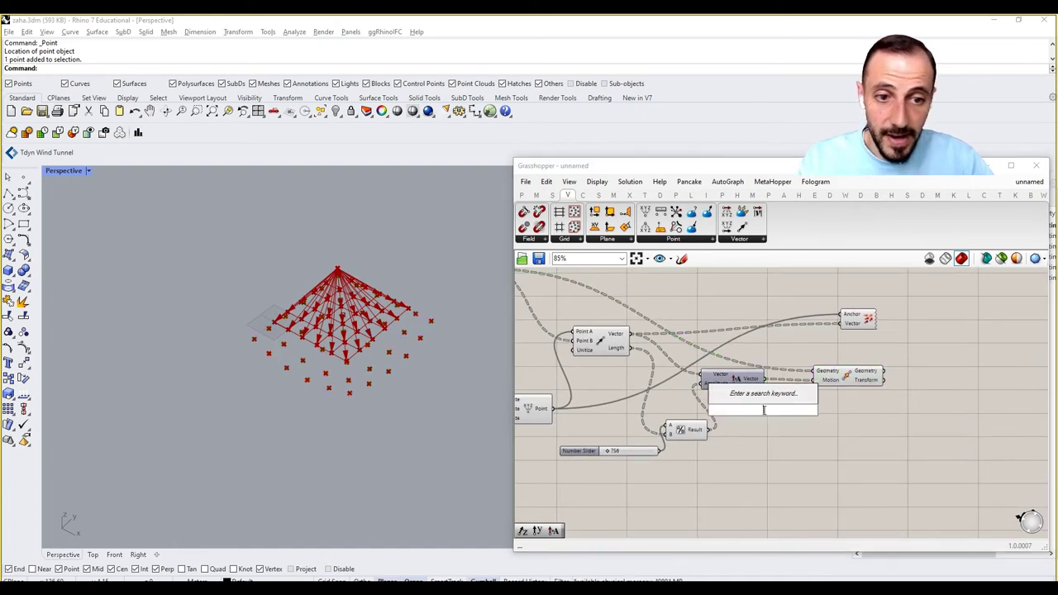
type("vecto")
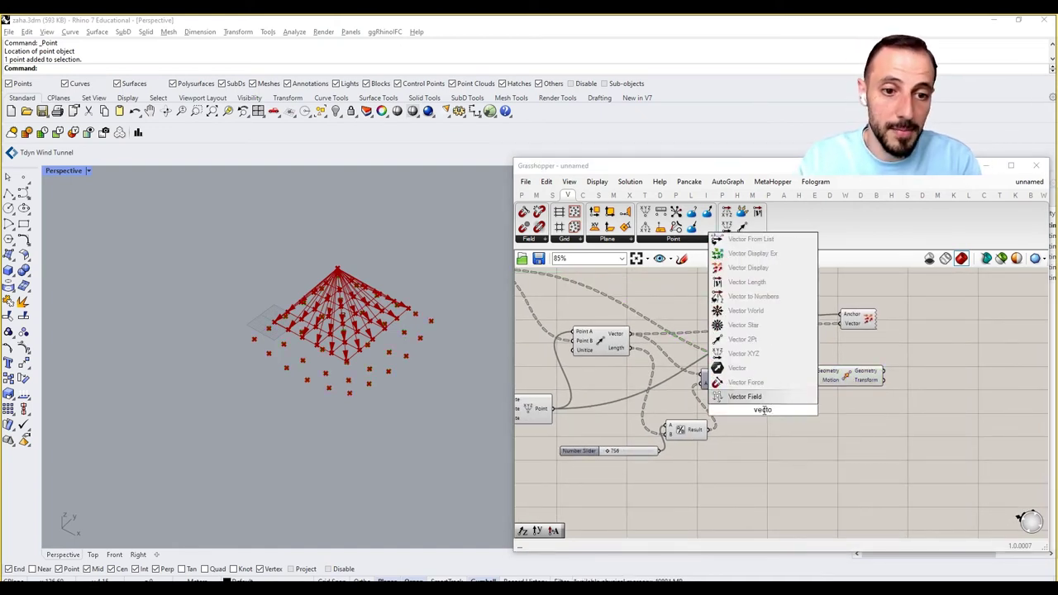
type("r")
key("Return")
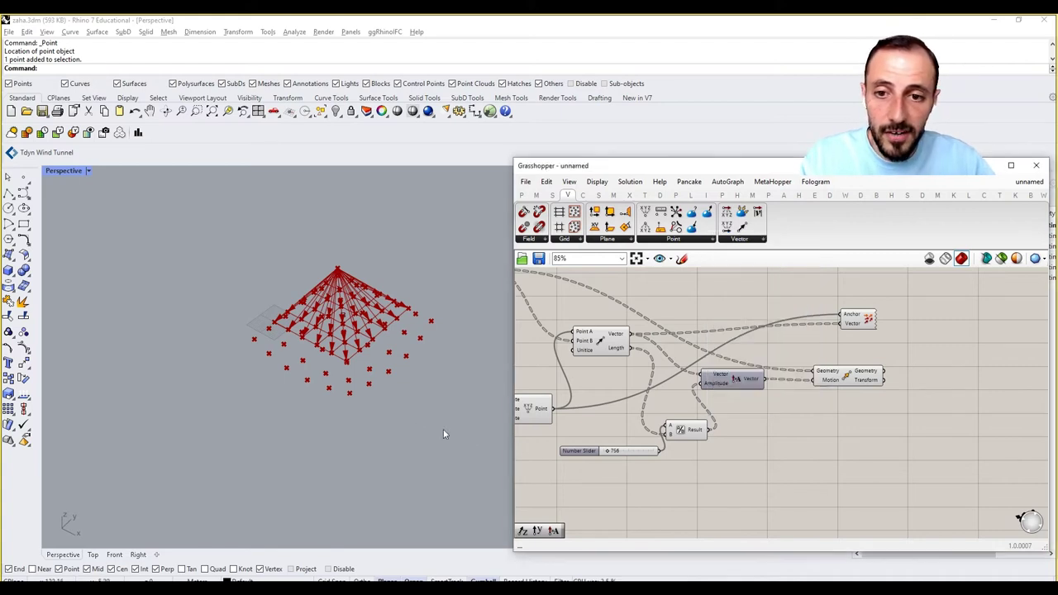
double_click(807, 423)
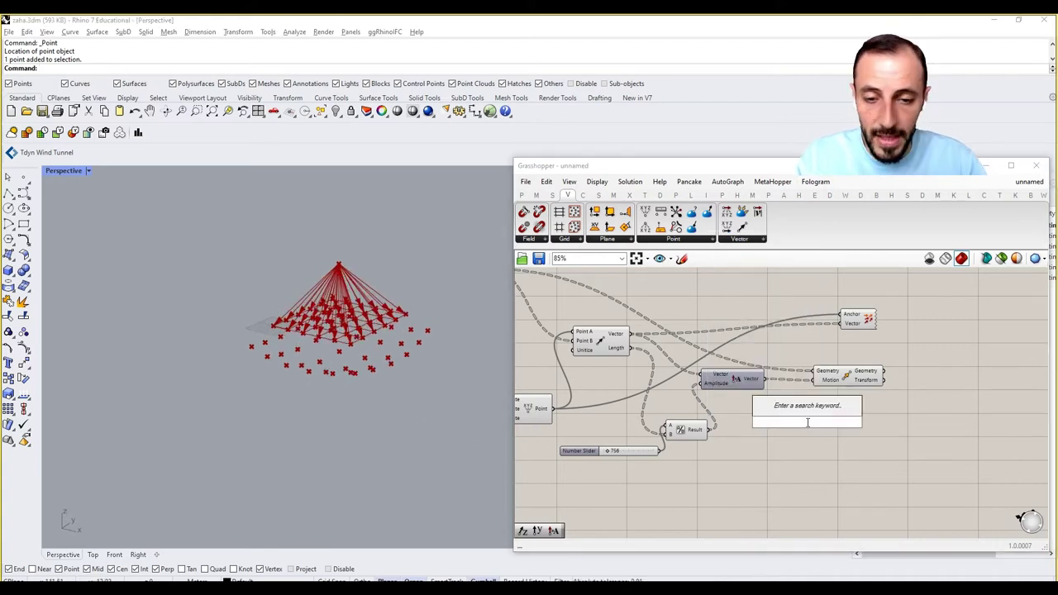
Add a Deconstruct Vector and a Vector XYZ component near the Move component
left_click(730, 239)
left_click(752, 255)
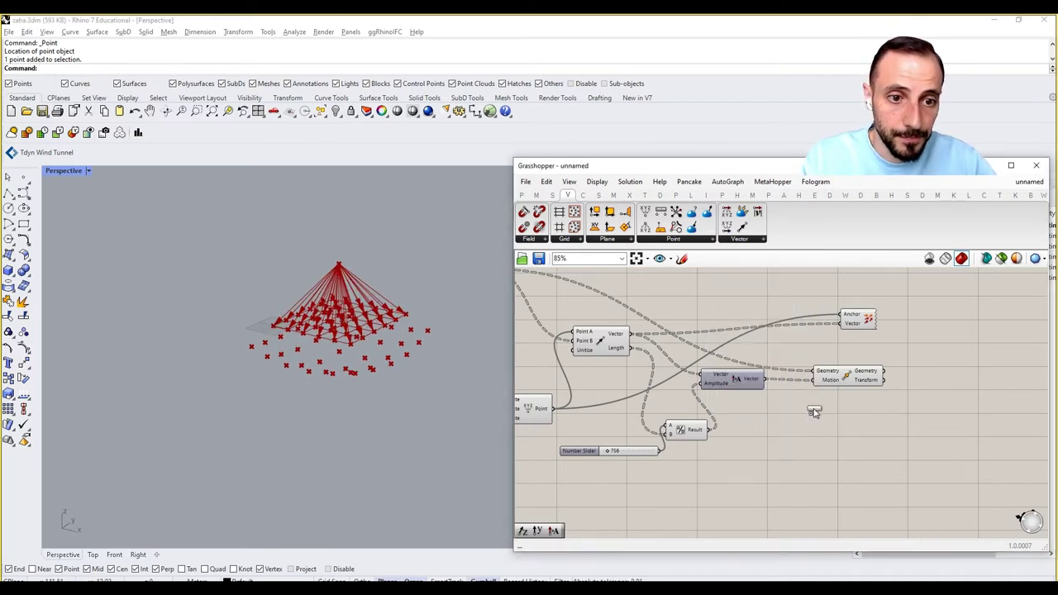
left_click(812, 403)
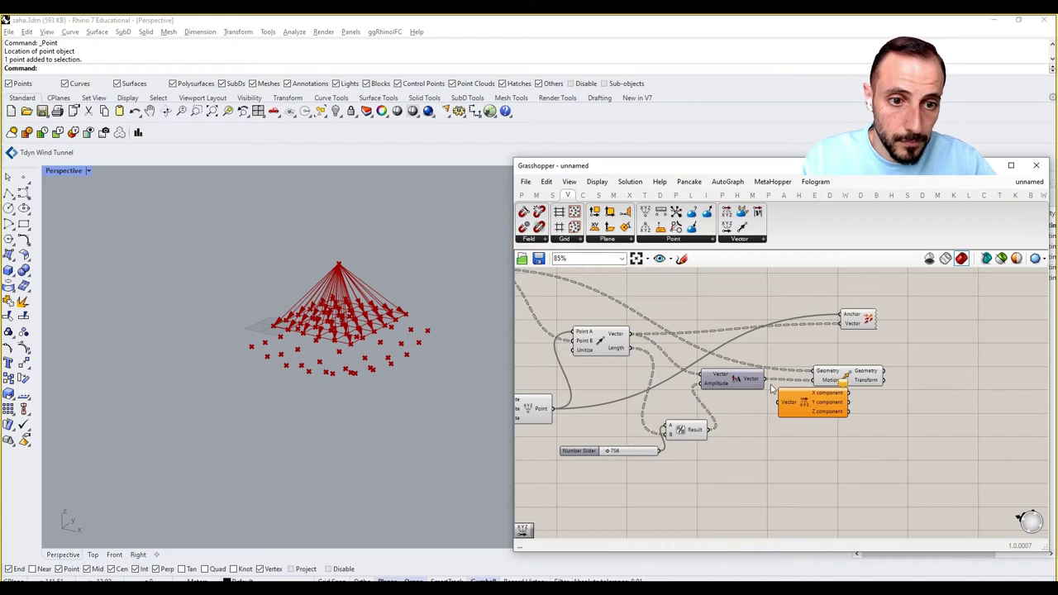
left_click(735, 239)
left_click(752, 275)
left_click(892, 421)
Make room beside Move and route the Amplitude vector through Deconstruct Vector and Vector XYZ into Motion, linking only the X and Y components
left_click(870, 378)
left_click_drag(870, 378, 957, 373)
left_click_drag(905, 420, 907, 374)
left_click_drag(926, 371, 954, 371)
right_click_drag(766, 394, 873, 418)
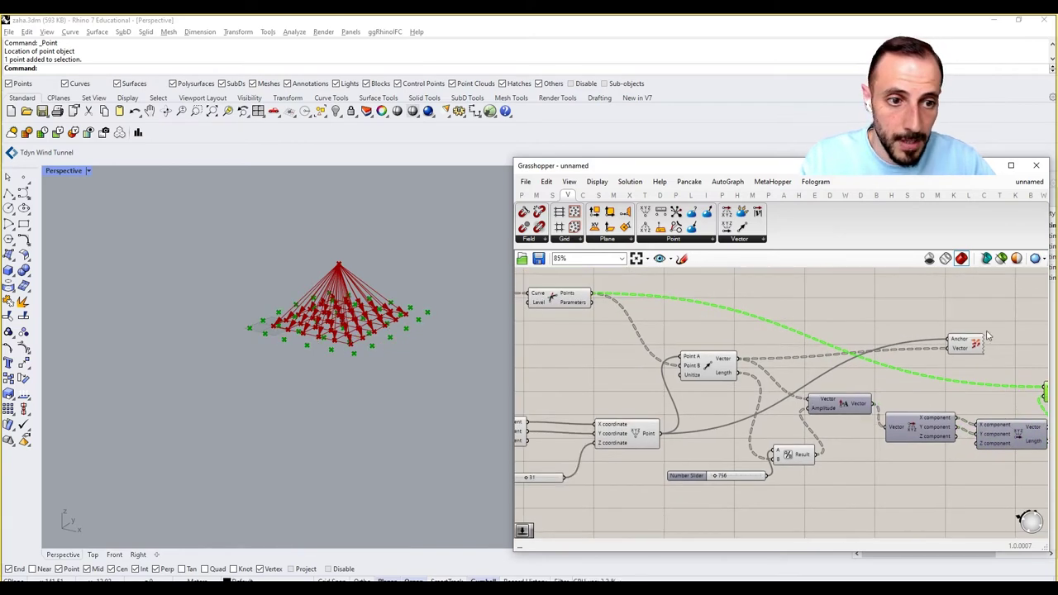
Turn off the preview of the Vector Display component
left_click(972, 344)
right_click(905, 310)
left_click(924, 317)
right_click_drag(788, 327, 814, 355)
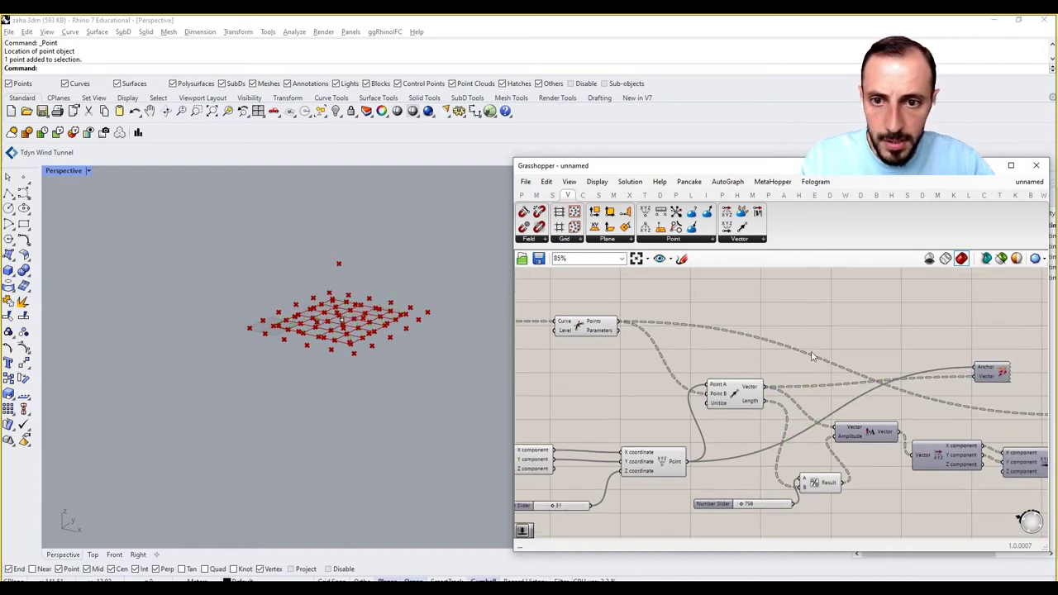
Turn off the preview of the components upstream of Move, so that only the moved points are displayed
scroll(781, 376, "down", 5)
left_click_drag(843, 305, 564, 456)
right_click(711, 415)
left_click(745, 432)
left_click(420, 404)
right_click_drag(420, 403, 426, 450)
Add a PolyLine component beside Move and connect Move's Geometry output to its Vertices input
scroll(897, 366, "up", 5)
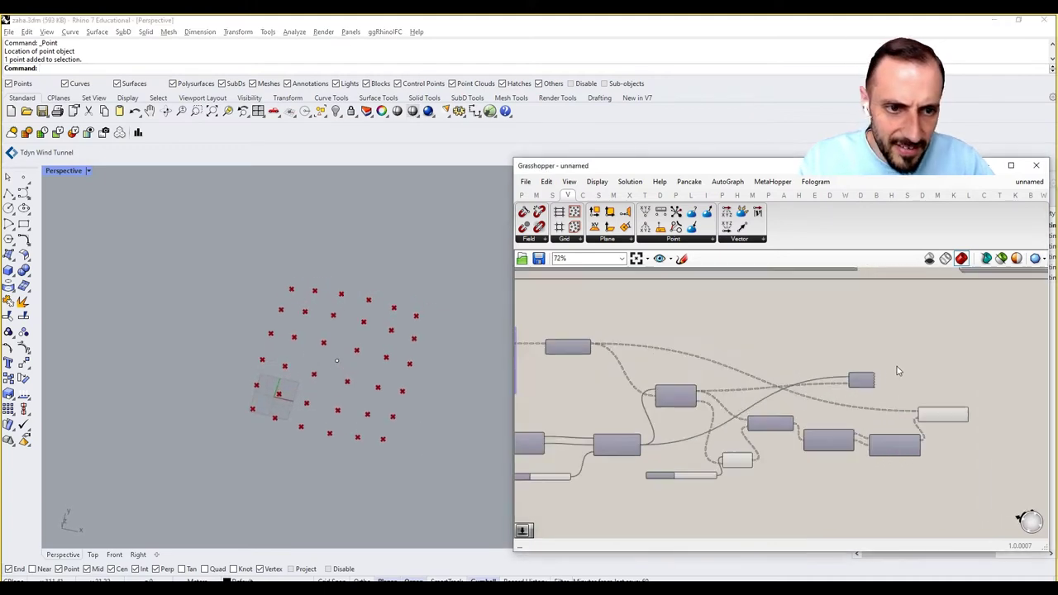
double_click(842, 390)
type("polyline")
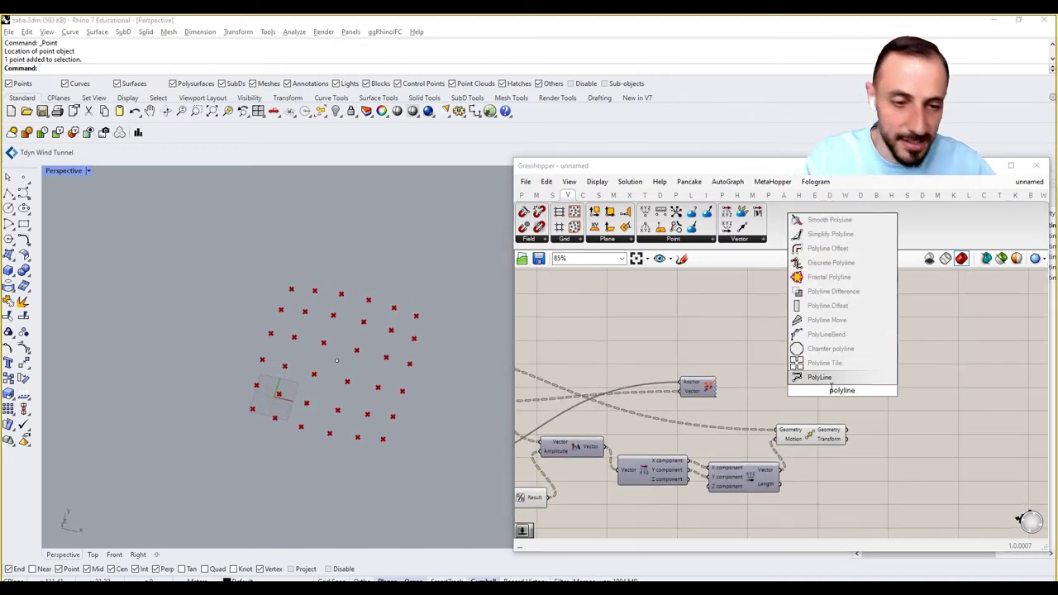
key("Return")
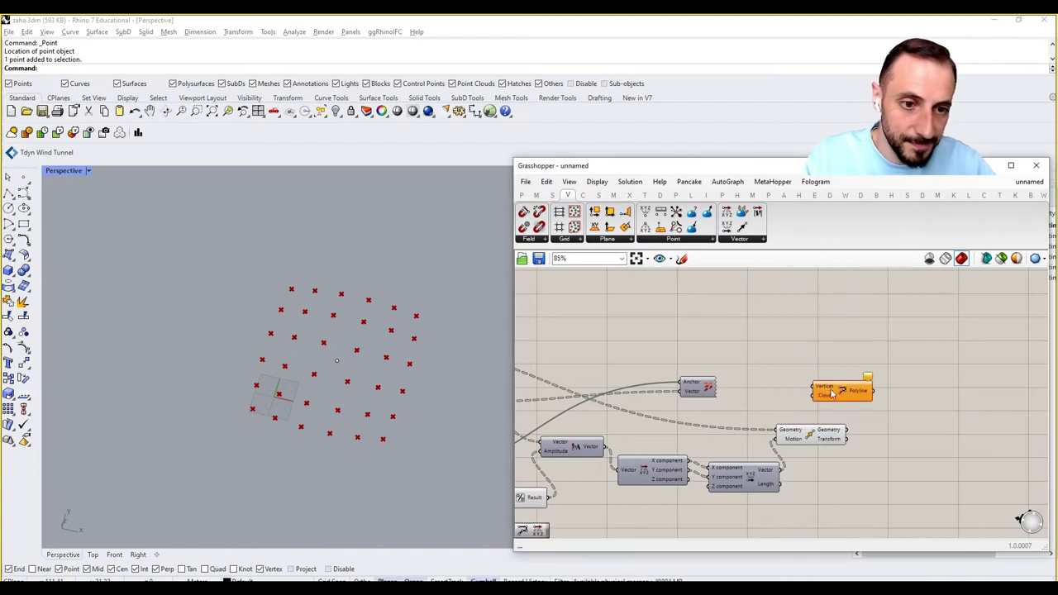
left_click_drag(846, 432, 814, 386)
left_click_drag(831, 395, 866, 404)
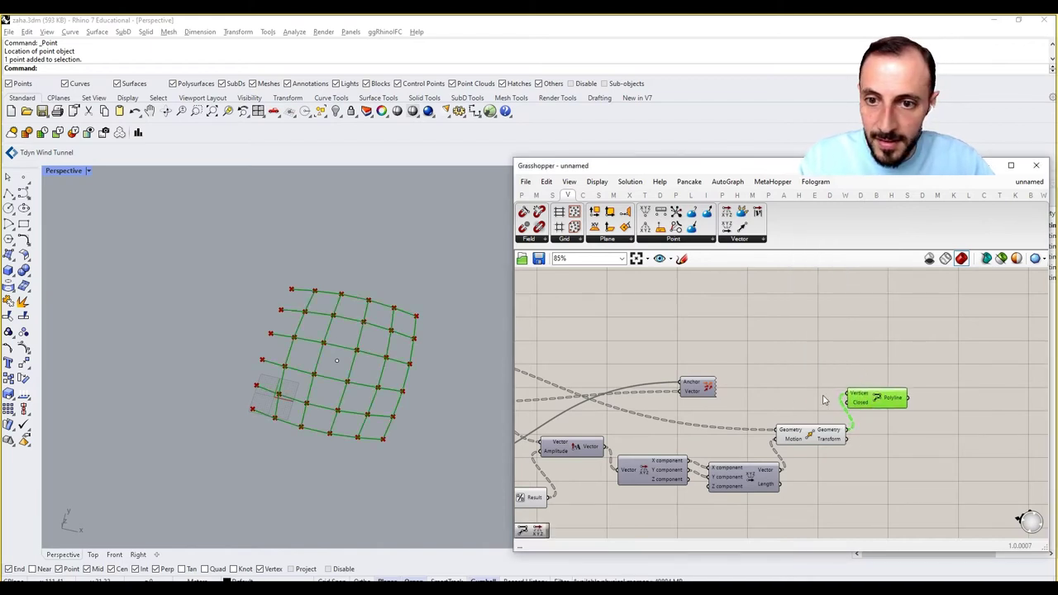
Invert the PolyLine's Closed input to close the cell outlines, and reposition the component farther from Move
right_click_drag(858, 403, 888, 395)
right_click(890, 397)
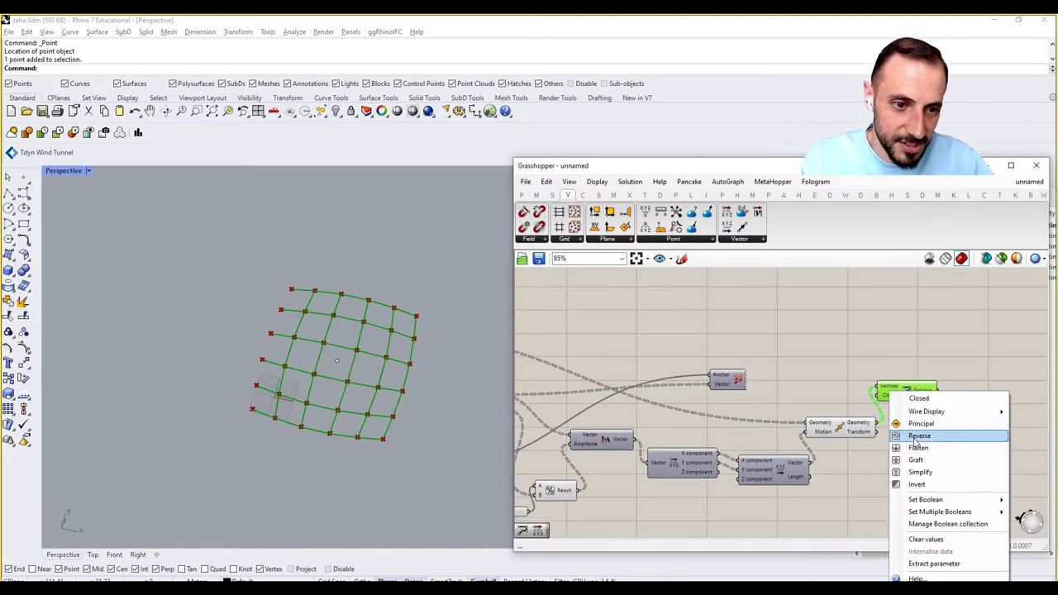
left_click(922, 485)
left_click_drag(905, 396, 975, 421)
left_click(619, 402)
Turn off the preview of the Move component
scroll(653, 409, "down", 3)
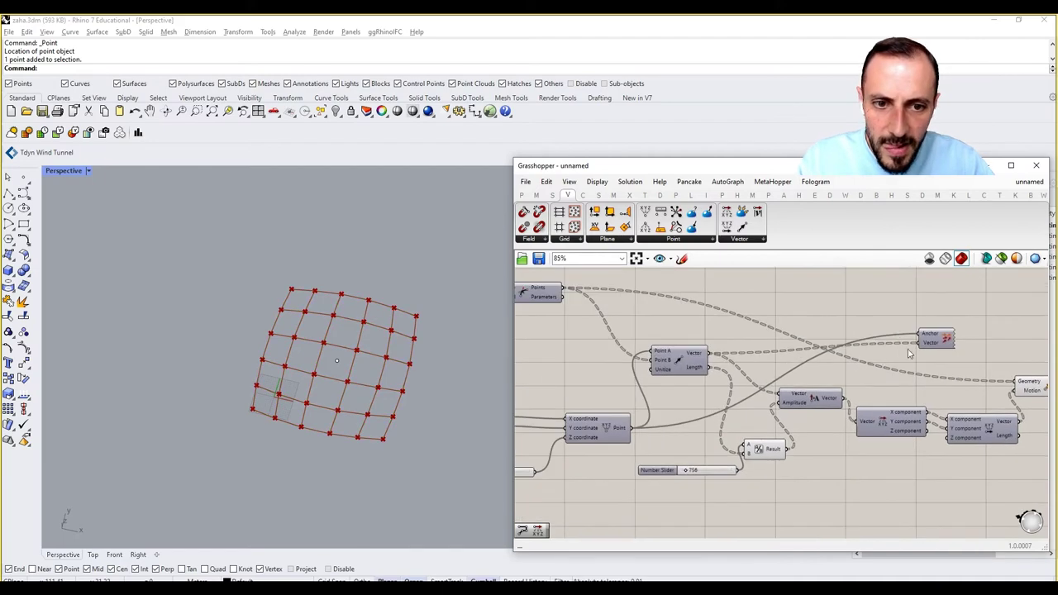
scroll(523, 426, "up", 1)
scroll(429, 396, "up", 2)
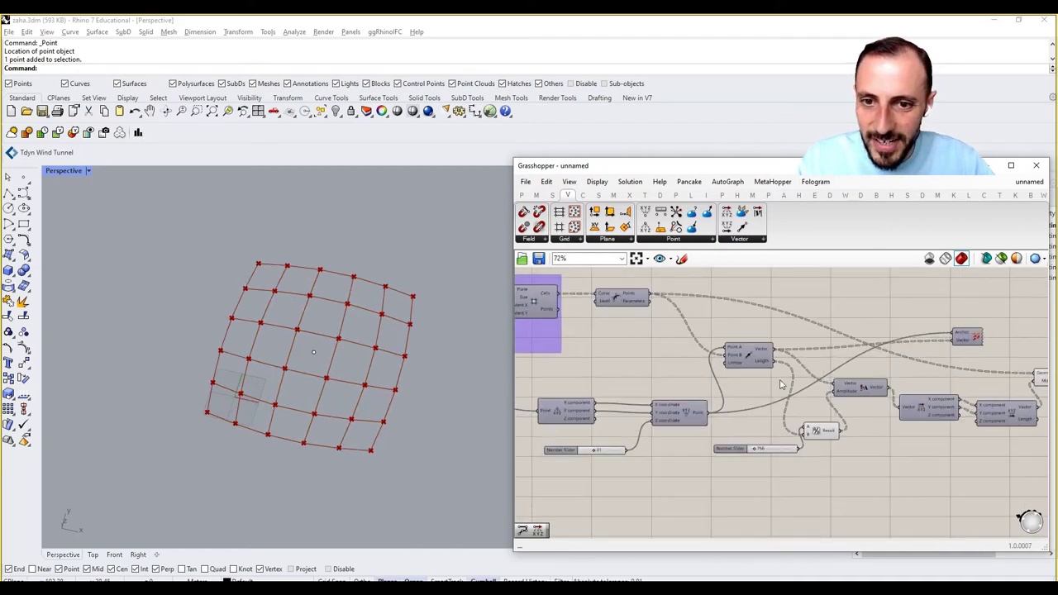
right_click_drag(926, 346, 919, 360)
scroll(865, 351, "down", 3)
scroll(1022, 365, "up", 3)
right_click(954, 379)
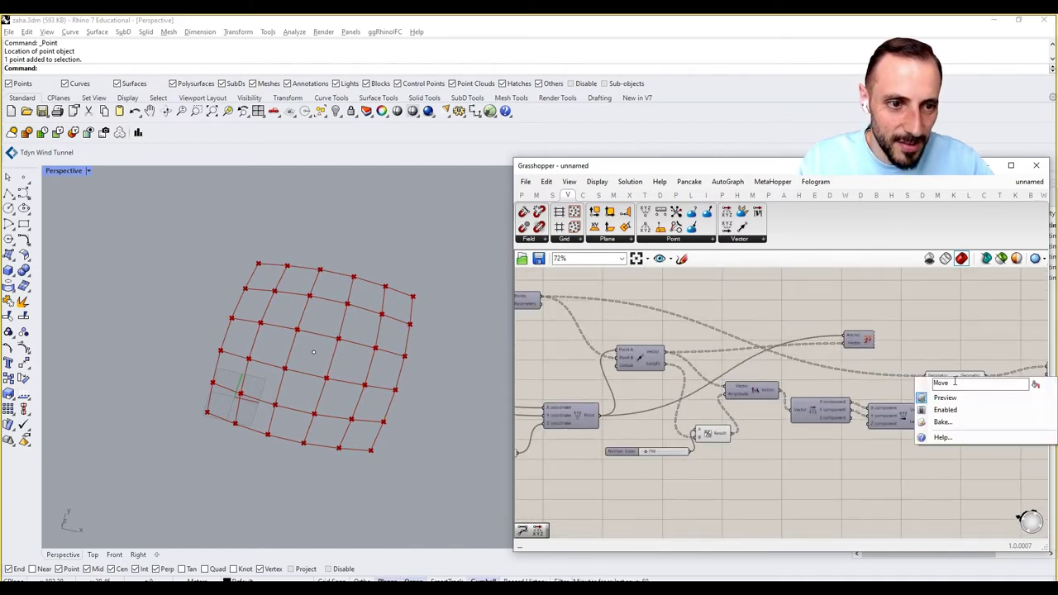
left_click(945, 398)
Lower the attractor's Z coordinate slider to about 18 and fine-tune it together with the Division's A slider
right_click_drag(685, 382, 827, 368)
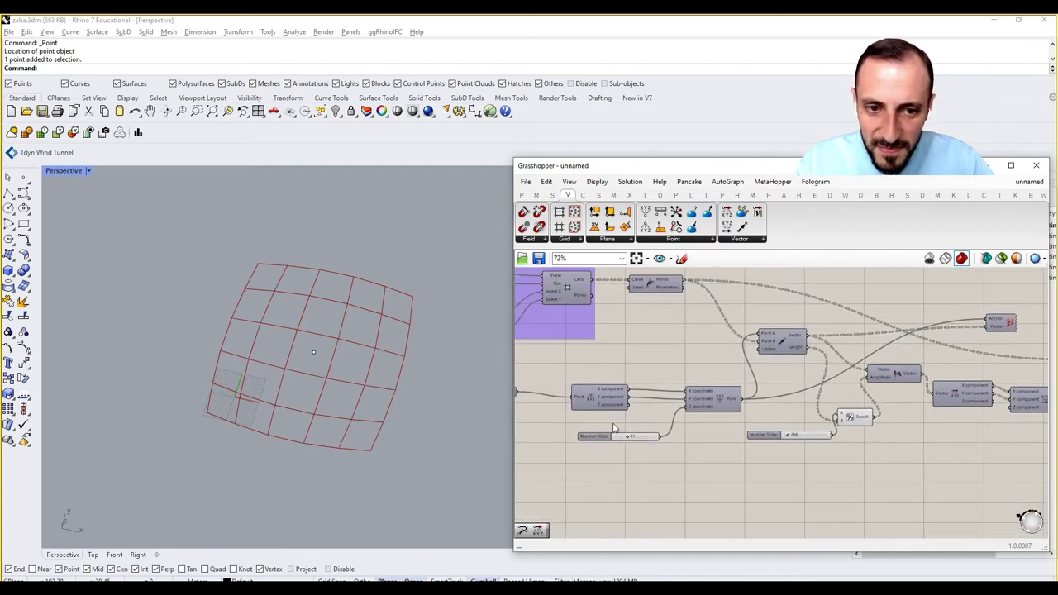
scroll(614, 428, "up", 3)
mouse_move(626, 440)
left_mouse_down()
mouse_move(611, 448)
mouse_move(621, 449)
left_mouse_up()
right_click_drag(933, 464, 823, 464)
mouse_move(827, 443)
left_mouse_down()
mouse_move(836, 441)
mouse_move(825, 444)
left_mouse_up()
right_click_drag(683, 428, 887, 411)
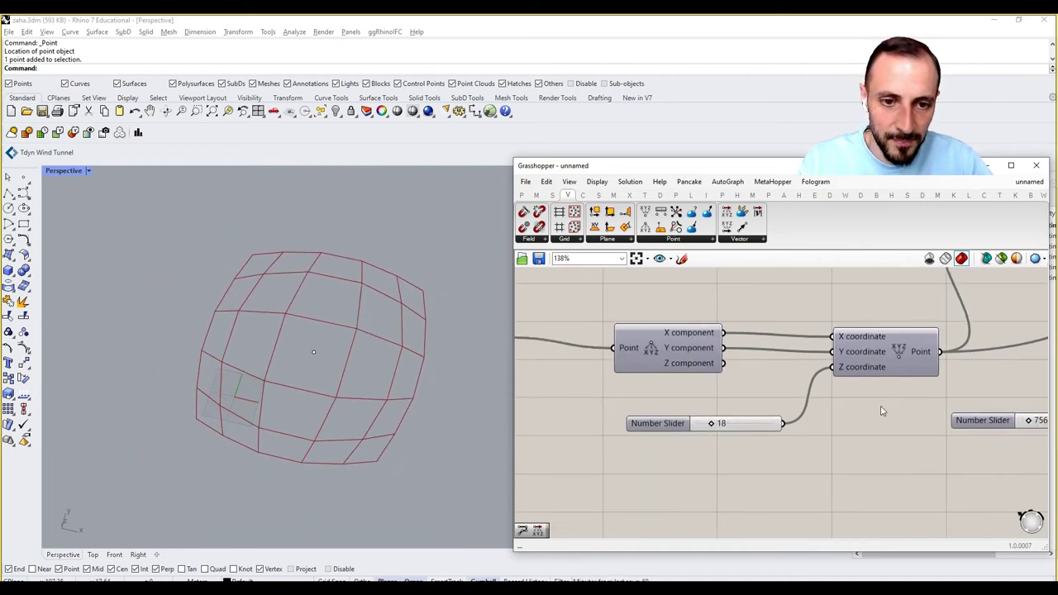
left_click_drag(711, 427, 711, 427)
scroll(822, 394, "down", 4)
right_click_drag(916, 409, 796, 422)
scroll(851, 405, "up", 3)
double_click(901, 327)
type("surfa")
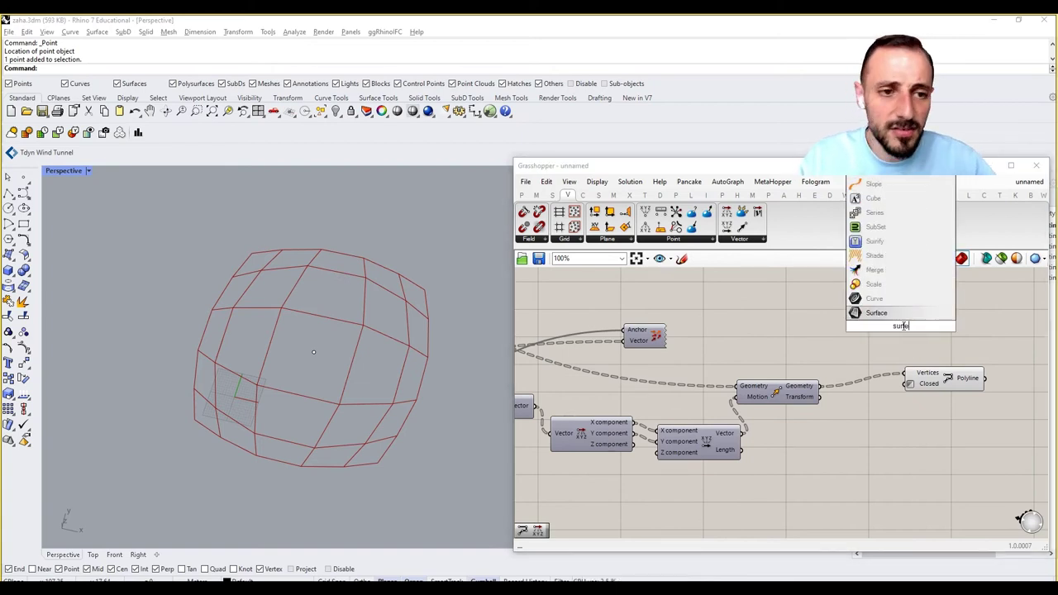
key("Escape")
Add a Boundary Surfaces component and connect the PolyLine's output to its Edges input
left_click(602, 197)
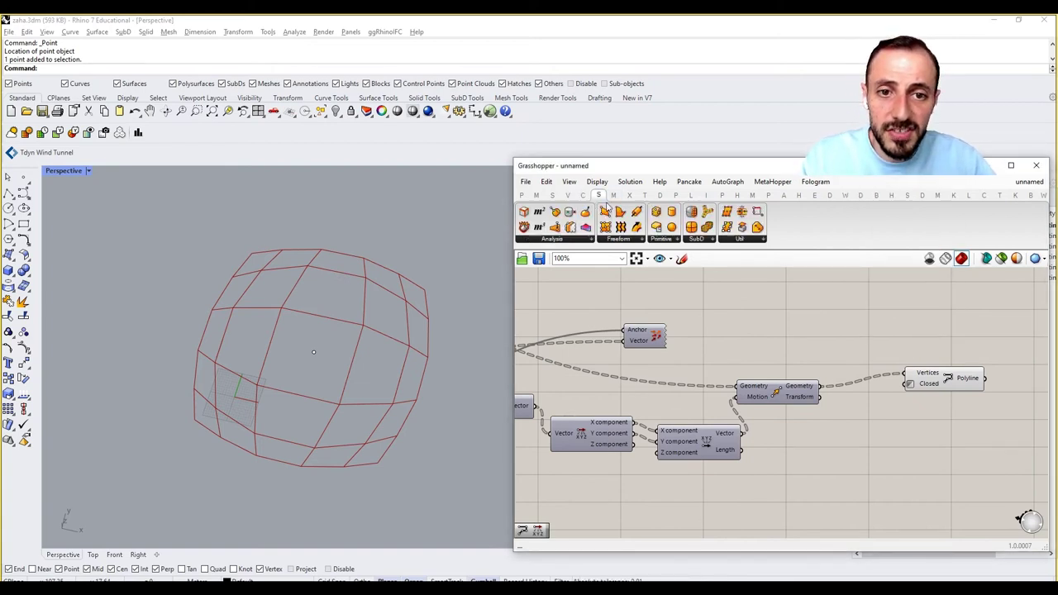
left_click(639, 239)
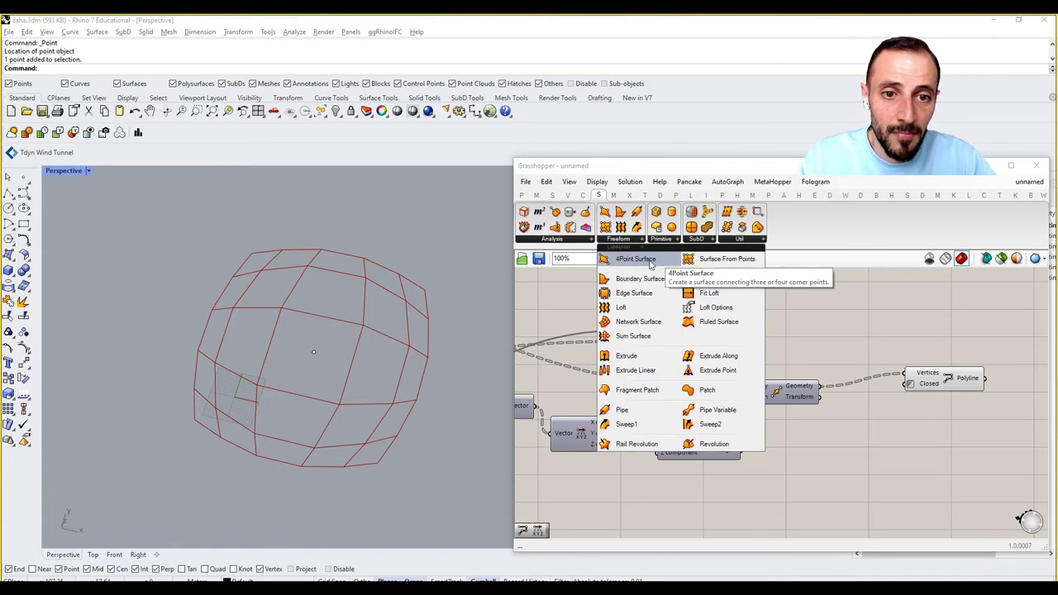
left_click_drag(639, 281, 921, 316)
left_click(867, 338)
Shift the attractor point along the X axis in the viewport to test the deformed surfaces
right_click_drag(431, 343, 340, 308)
left_click(318, 319)
mouse_move(348, 332)
left_mouse_down()
mouse_move(399, 340)
mouse_move(308, 315)
mouse_move(374, 332)
mouse_move(358, 329)
left_mouse_up()
Connect Deconstruct Vector's Z component output to Vector XYZ's Z component input and inspect the resulting form
right_click_drag(845, 398, 856, 402)
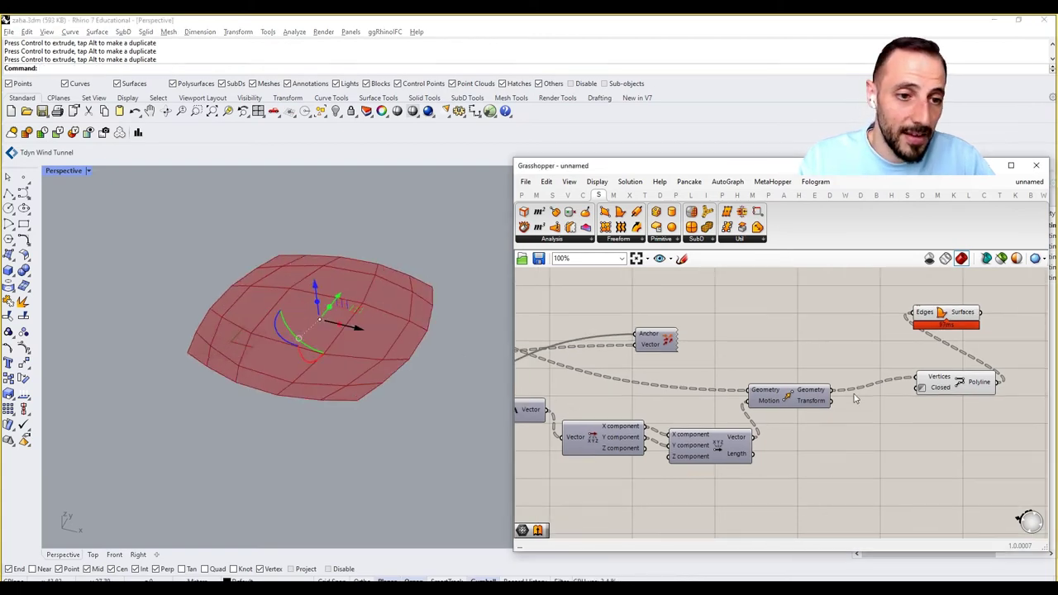
scroll(853, 382, "down", 3)
scroll(743, 385, "up", 5)
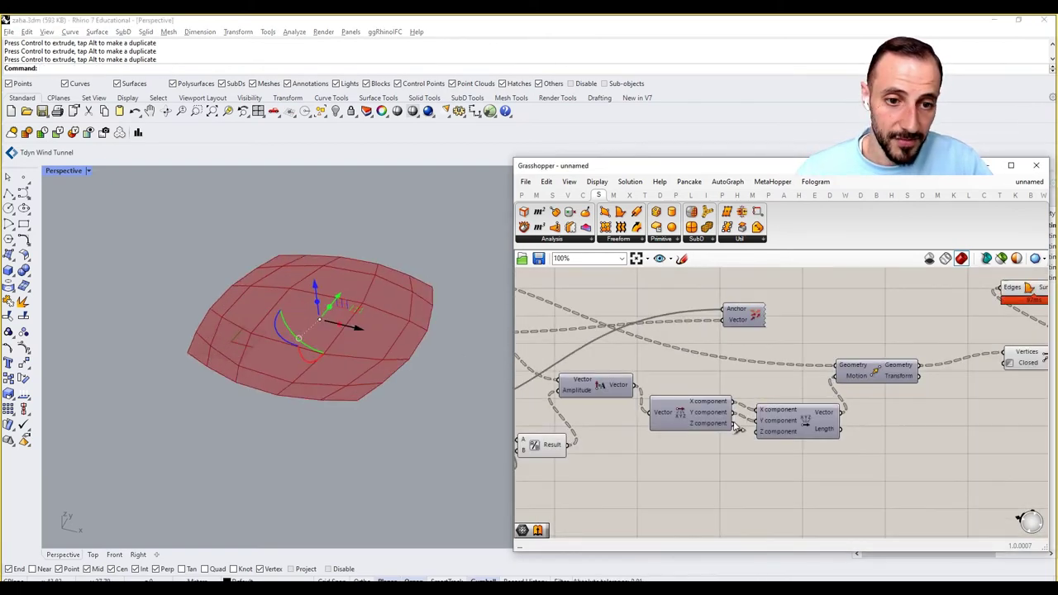
left_click_drag(755, 434, 756, 432)
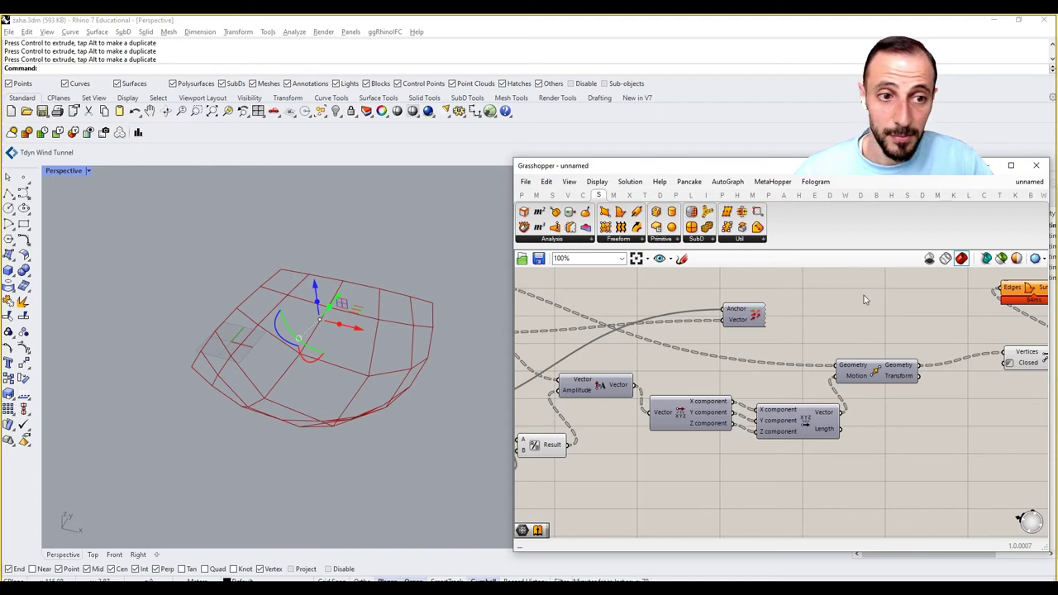
right_click_drag(932, 332, 772, 349)
right_click_drag(453, 364, 388, 355)
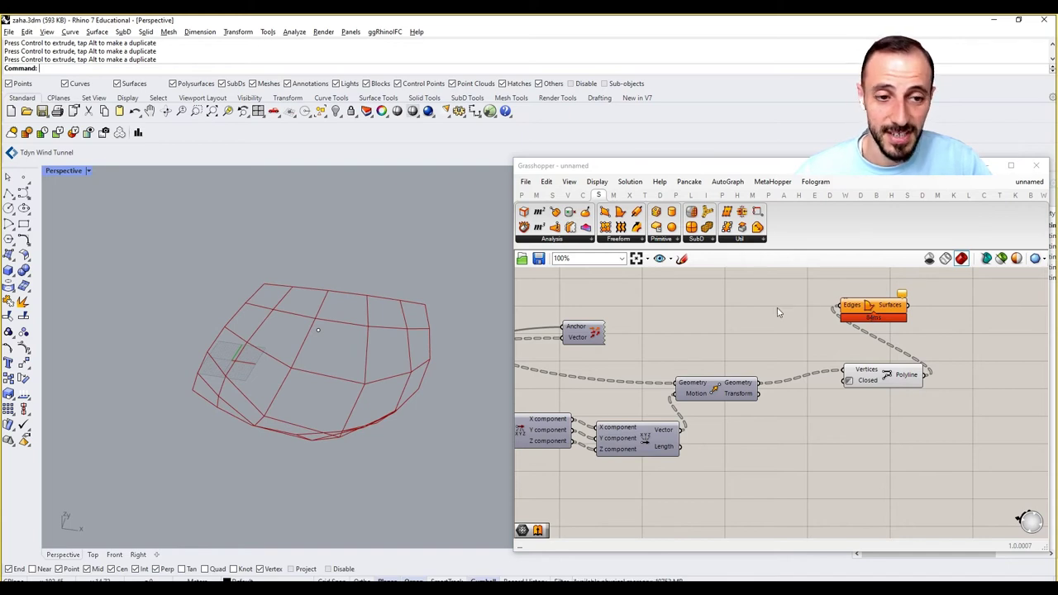
Add a 4Point Surface component above Move and shift the Boundary Surfaces component aside
left_click(626, 239)
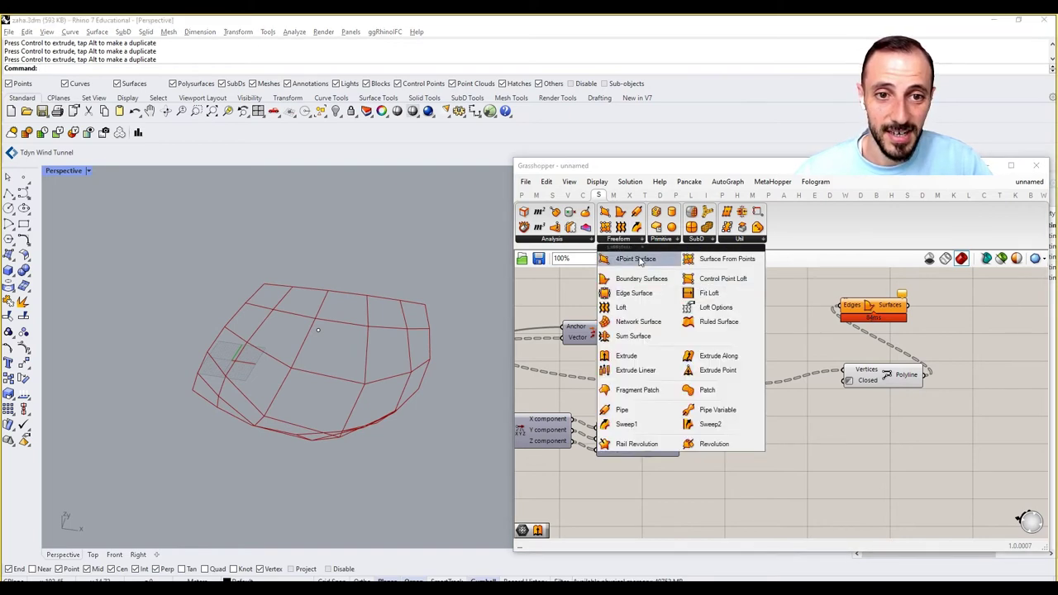
left_click_drag(636, 261, 758, 331)
right_click_drag(819, 331, 810, 348)
left_click_drag(857, 330, 898, 336)
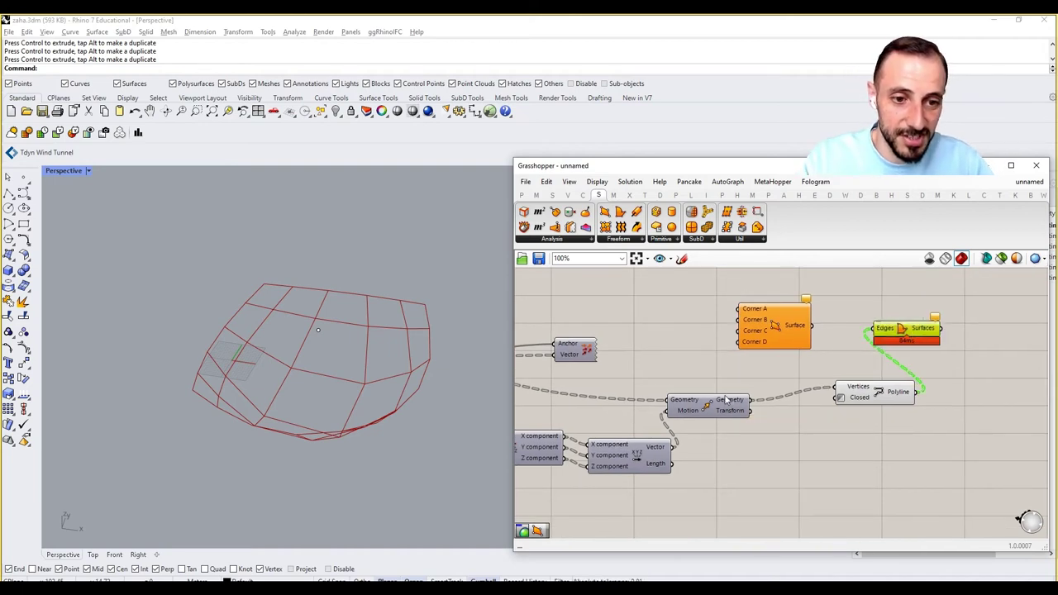
Add a List Item component above Move and connect Move's Geometry output to its List input
double_click(685, 337)
type("item")
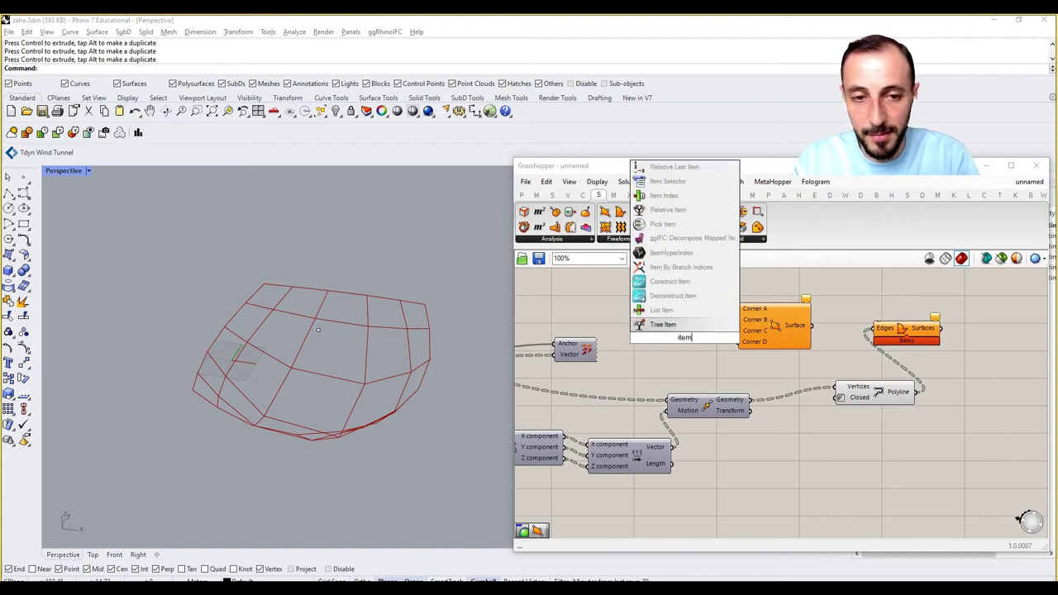
left_click(661, 310)
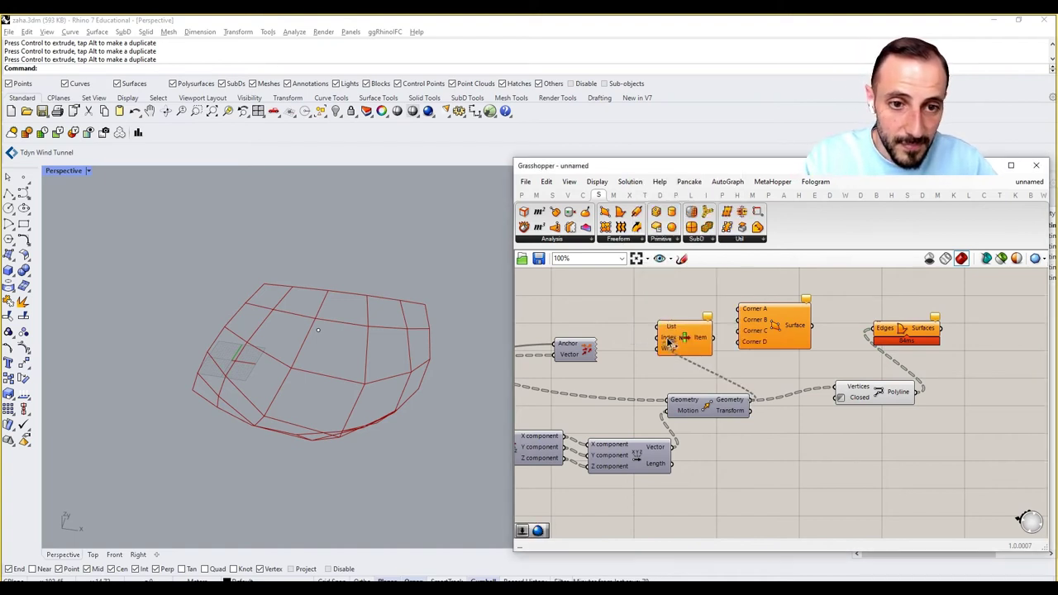
left_click_drag(669, 342, 658, 326)
Delete the Boundary Surfaces component and move 4Point Surface and List Item up and apart to make room for wiring
left_click(872, 396)
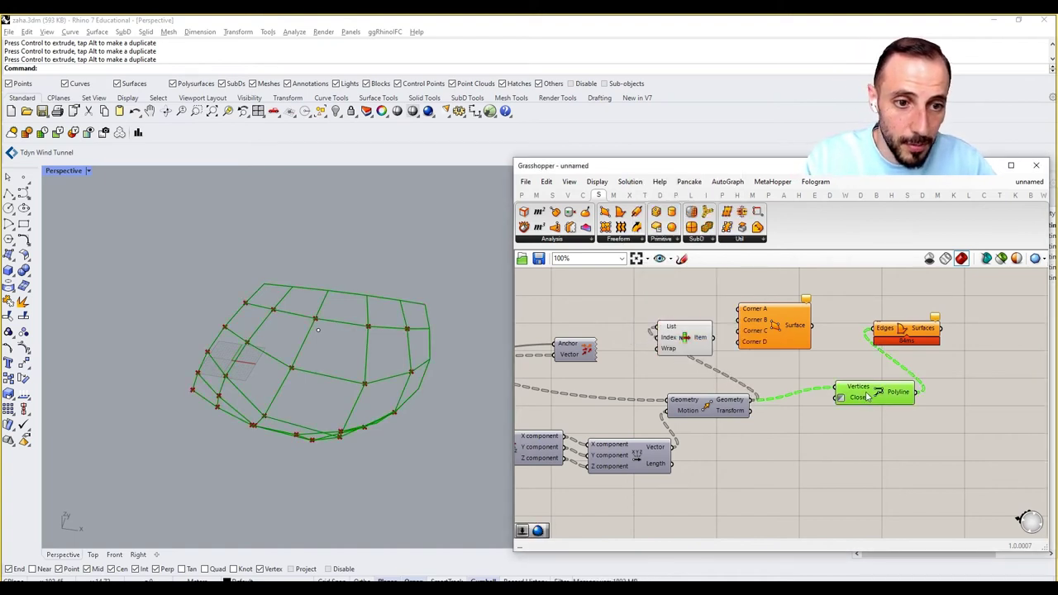
left_click(911, 330)
key("Delete")
left_click_drag(789, 325, 855, 306)
left_click_drag(694, 346, 728, 310)
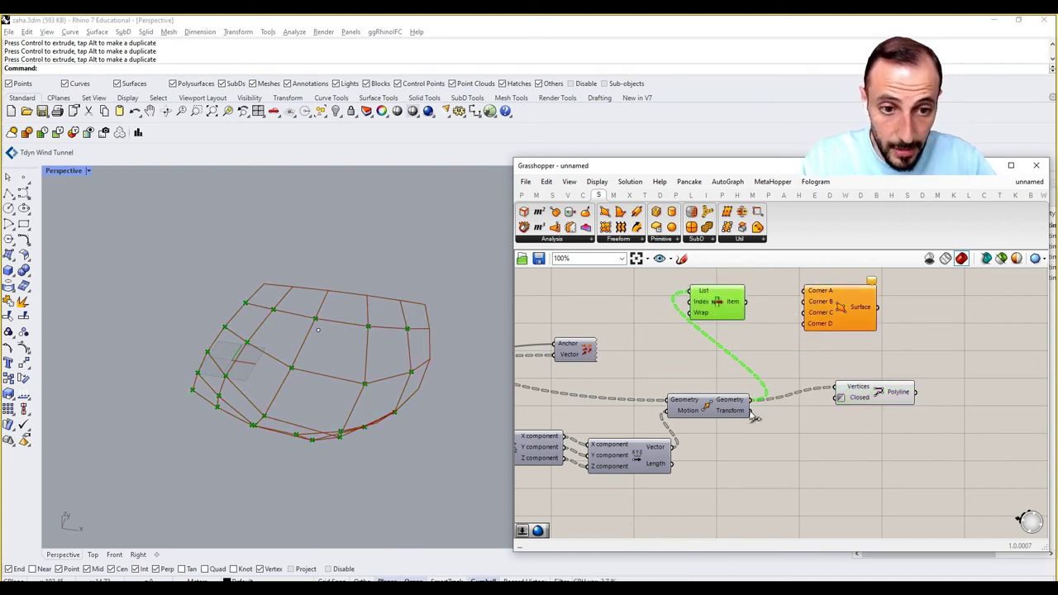
Add a Panel below Move, connect Move's Geometry output to it and enlarge it to read the point lists
double_click(777, 444)
type("panel")
key("Return")
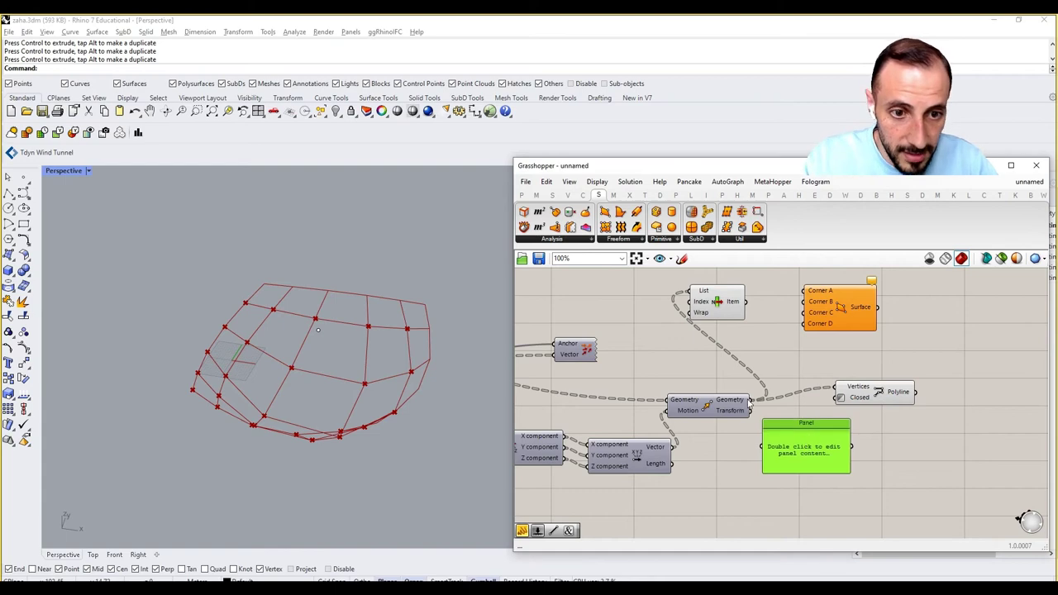
left_click_drag(759, 446, 763, 446)
left_click_drag(807, 472, 806, 517)
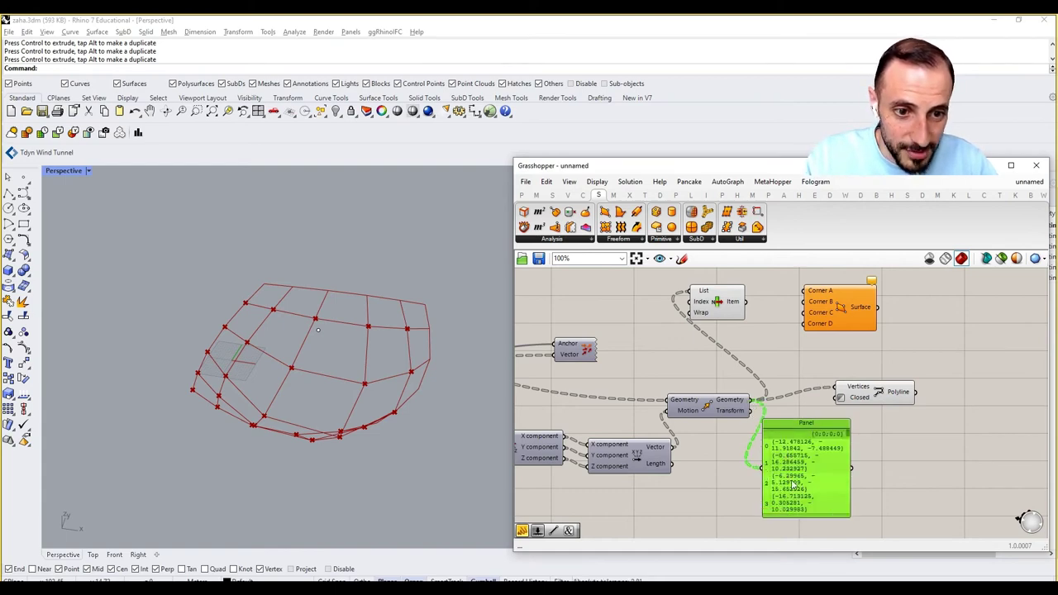
Add the +1, +2 and +3 outputs to List Item and connect its four outputs to 4Point Surface's Corner A to D
scroll(738, 308, "up", 5)
left_click(694, 349)
left_click(694, 350)
left_click(694, 350)
scroll(698, 347, "down", 5)
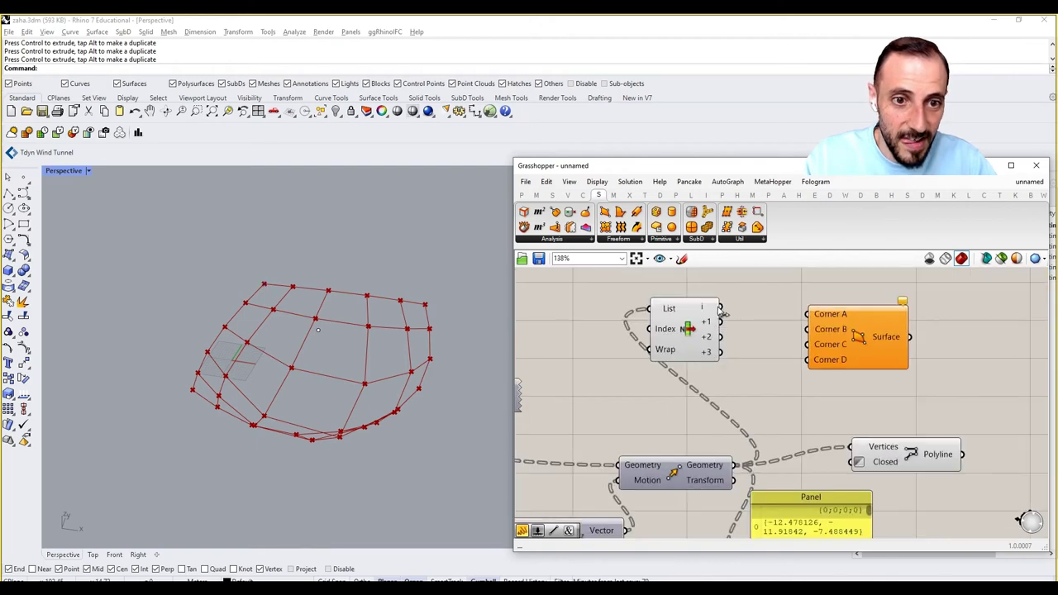
mouse_move(709, 338)
left_mouse_down()
mouse_move(742, 338)
mouse_move(701, 341)
left_mouse_up()
left_click_drag(814, 354, 806, 360)
right_click_drag(320, 313, 329, 285)
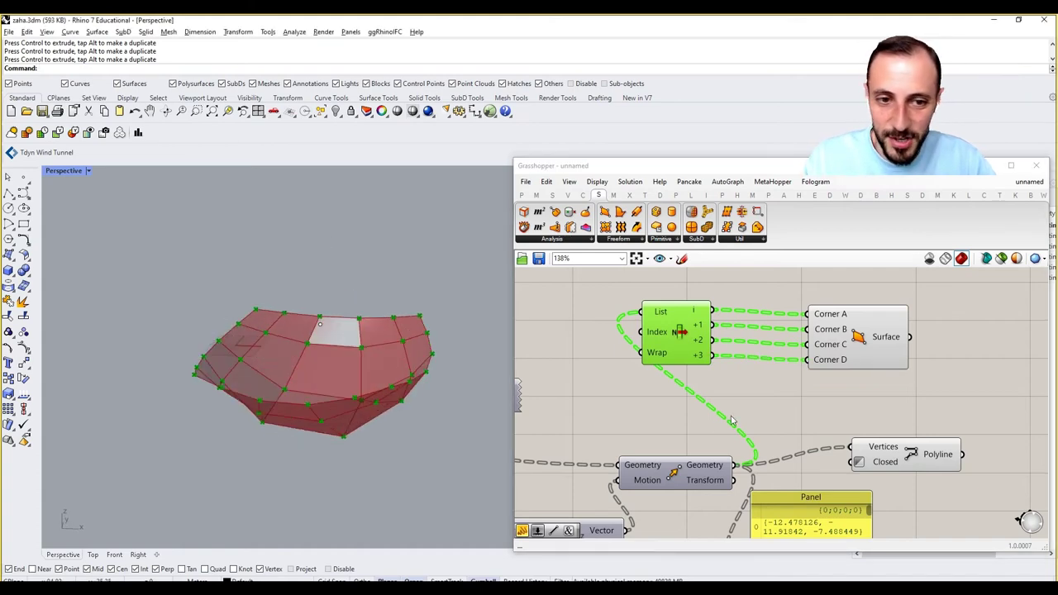
Insert a Negative component between the height slider and Construct Point's Z coordinate input
left_click(735, 408)
scroll(744, 413, "down", 5)
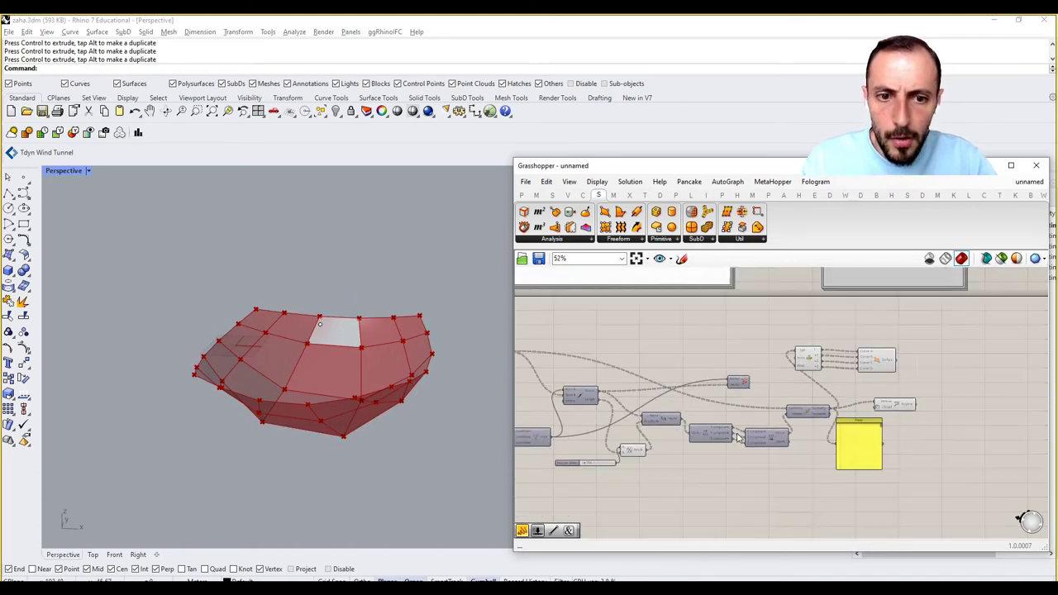
scroll(682, 409, "up", 4)
right_click_drag(620, 400, 731, 398)
right_click_drag(891, 397, 791, 394)
right_click_drag(926, 399, 853, 399)
left_click_drag(953, 392, 951, 385)
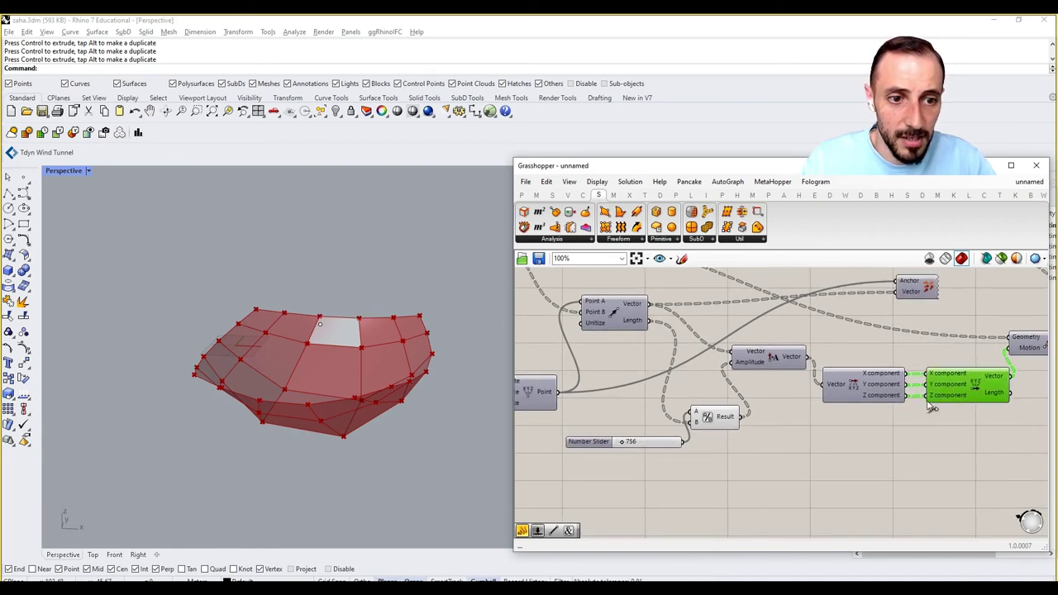
right_click_drag(748, 414, 887, 408)
right_click_drag(692, 419, 708, 413)
right_click_drag(550, 442, 565, 439)
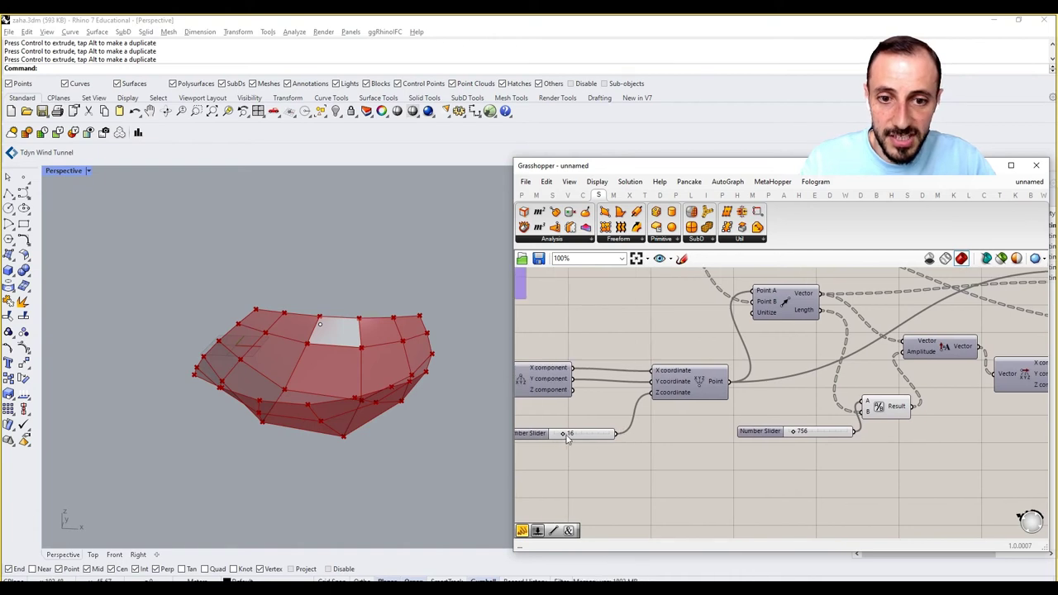
double_click(591, 467)
type("neg")
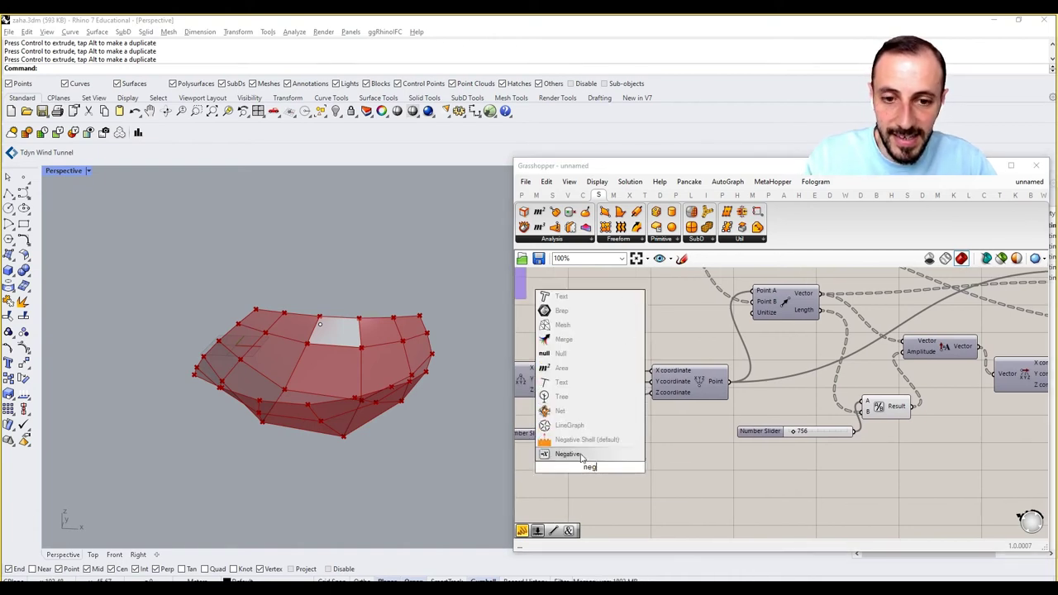
left_click(581, 450)
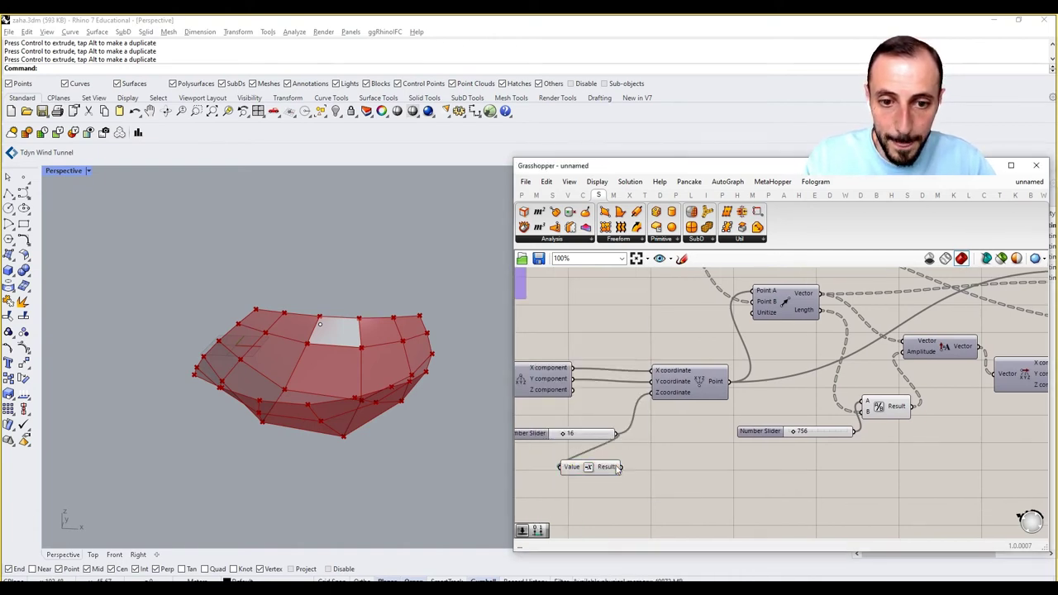
left_click_drag(654, 399, 652, 393)
Set the Z coordinate slider to 41 and the Division component's slider to 1133
right_click_drag(485, 369, 388, 294)
mouse_move(563, 437)
left_mouse_down()
mouse_move(604, 441)
mouse_move(559, 435)
mouse_move(579, 436)
left_mouse_up()
right_click_drag(348, 330, 294, 362)
right_click_drag(646, 401, 660, 397)
right_click_drag(856, 428, 839, 428)
left_click_drag(790, 429, 792, 427)
left_click_drag(576, 433, 578, 432)
Disconnect Deconstruct Vector's Z component output from Vector XYZ's Z component input
right_click_drag(614, 431, 652, 439)
scroll(661, 437, "down", 3)
scroll(959, 406, "up", 3)
right_click_drag(959, 405, 773, 405)
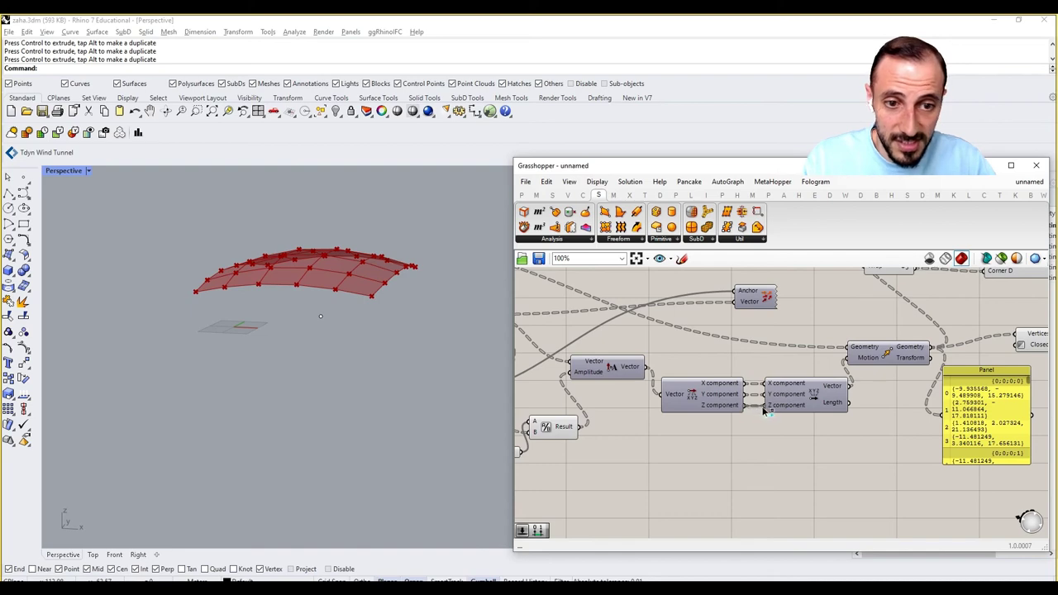
left_click_drag(763, 408, 765, 405, "ctrl")
right_click_drag(338, 356, 348, 413)
Set the Z coordinate slider to 30, wire it directly to Construct Point's Z coordinate and remove the Negative component
right_click_drag(561, 400, 839, 386)
scroll(826, 389, "down", 1)
right_click_drag(751, 400, 798, 396)
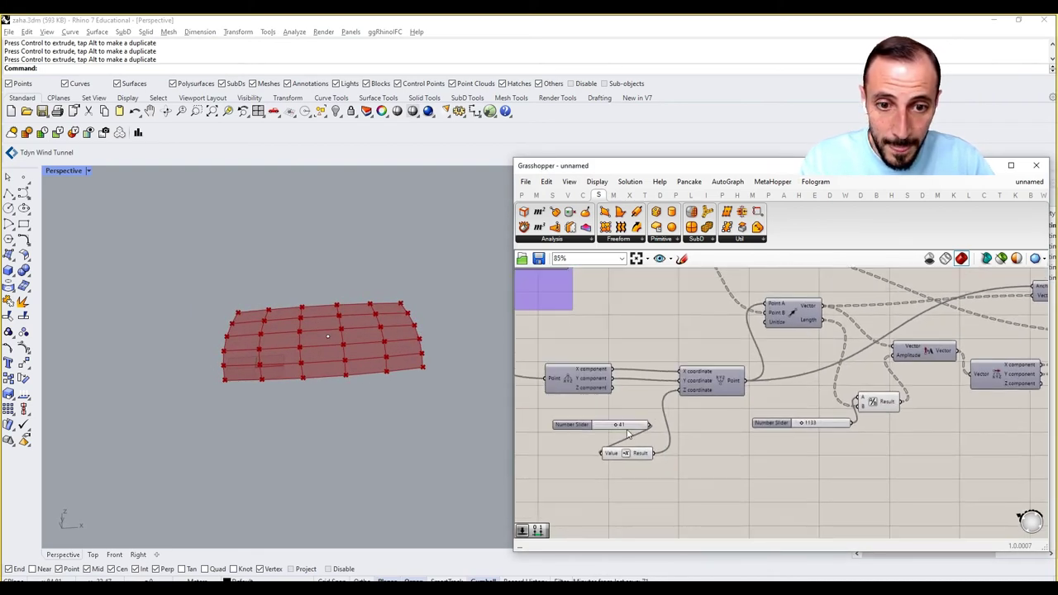
mouse_move(616, 428)
left_mouse_down()
mouse_move(599, 428)
mouse_move(612, 428)
left_mouse_up()
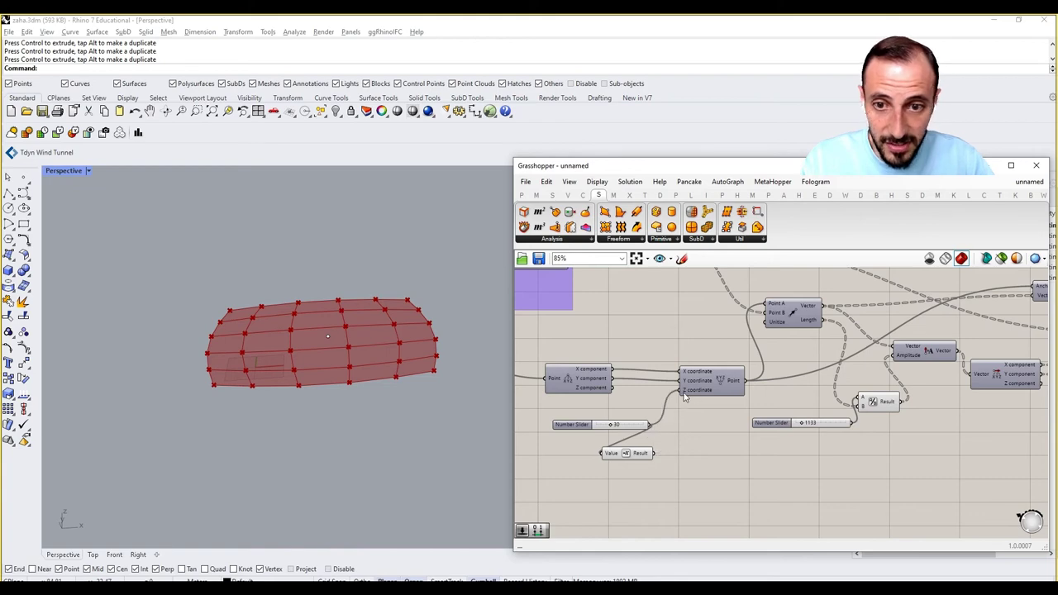
left_click(636, 454)
Group the List Item and 4Point Surface components
scroll(757, 455, "down", 2)
right_click_drag(757, 372, 757, 463)
key("ctrl+g")
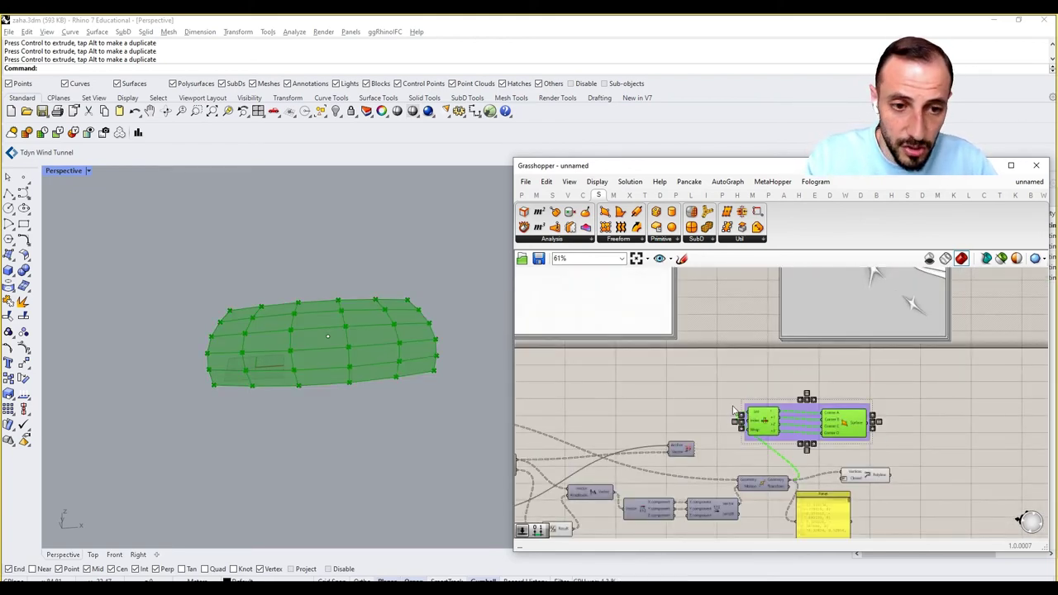
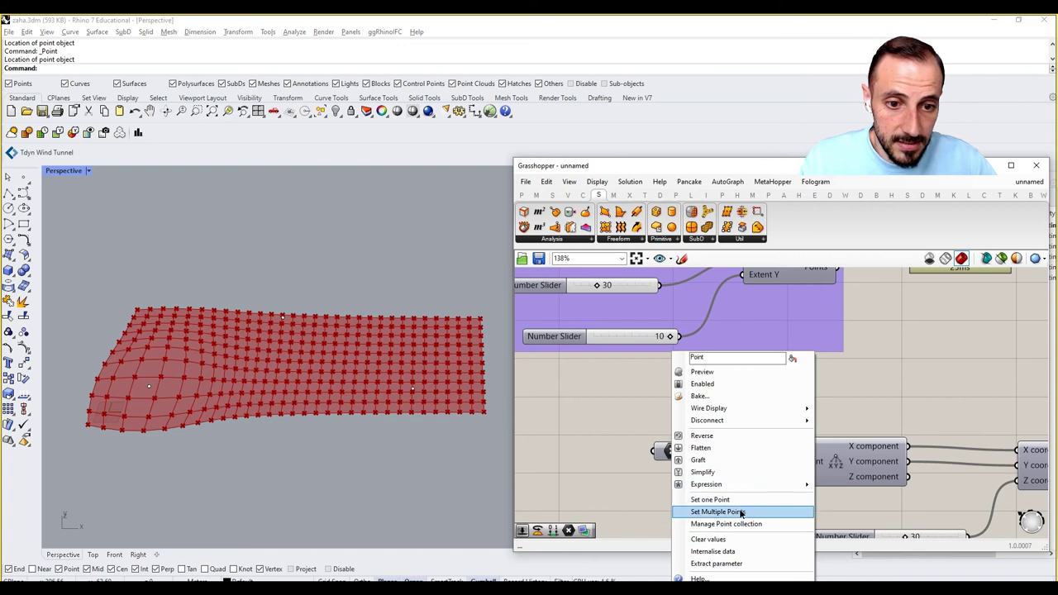
Reference the three attractor points on the grid in the Point parameter as multiple points
left_click(148, 386)
left_click(283, 317)
left_click(412, 388)
right_click(460, 429)
right_click_drag(239, 375, 210, 342)
Turn off the preview of the grouped List Item and 4Point Surface components, leaving the polylines displayed
right_click_drag(948, 411, 739, 432)
scroll(739, 432, "down", 5)
right_click_drag(820, 422, 702, 422)
scroll(944, 359, "up", 2)
left_click_drag(949, 347, 724, 390)
right_click(724, 387)
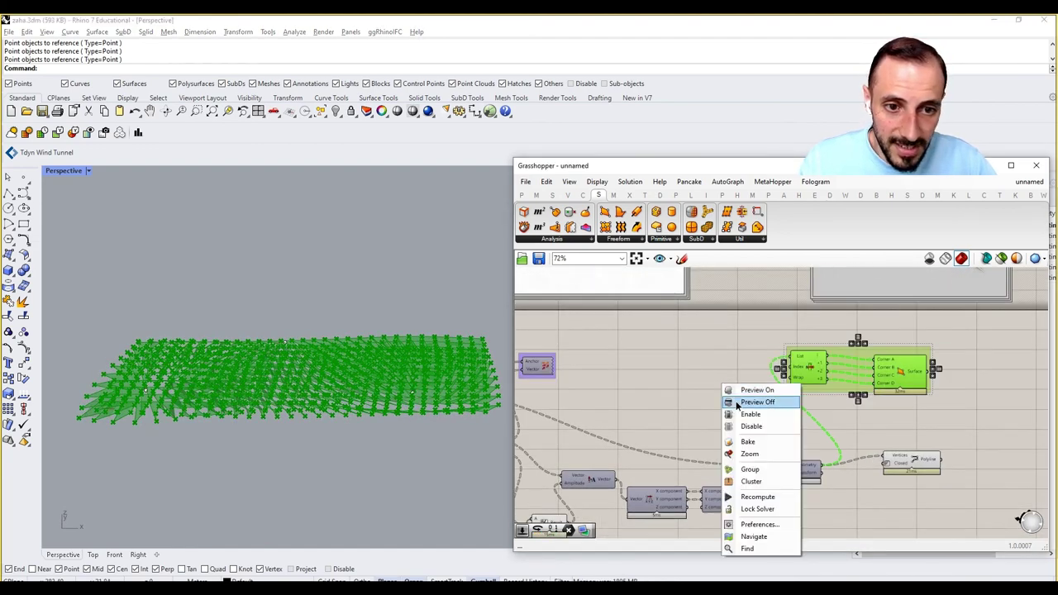
left_click(737, 402)
right_click_drag(359, 419, 259, 417)
right_click_drag(196, 350, 249, 343)
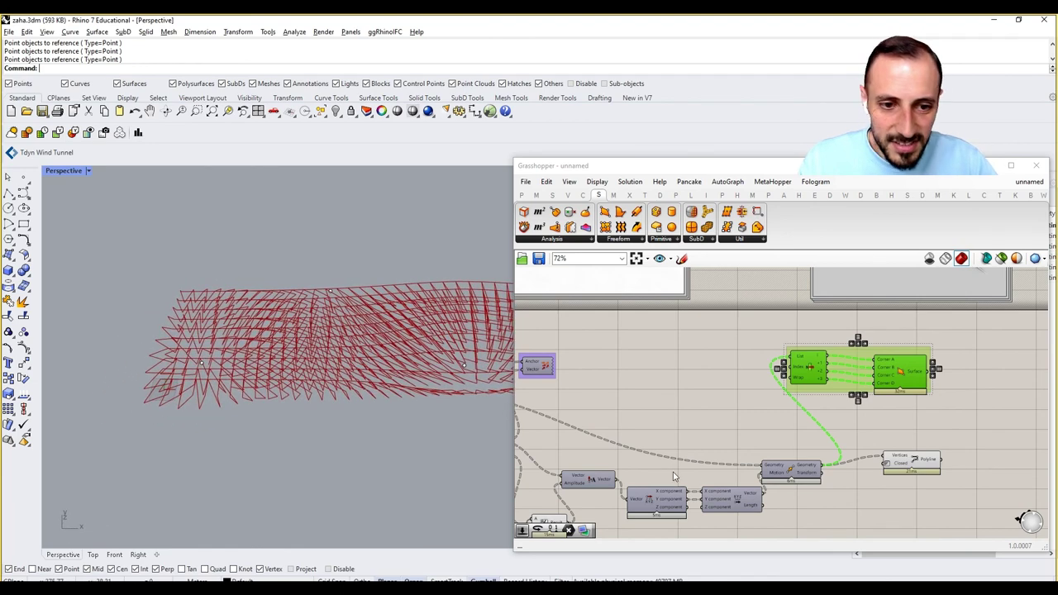
Shift Deconstruct Vector, Vector XYZ and Move away from Amplitude to open a gap for another component
right_click_drag(689, 479, 786, 432)
left_click_drag(889, 436, 907, 431)
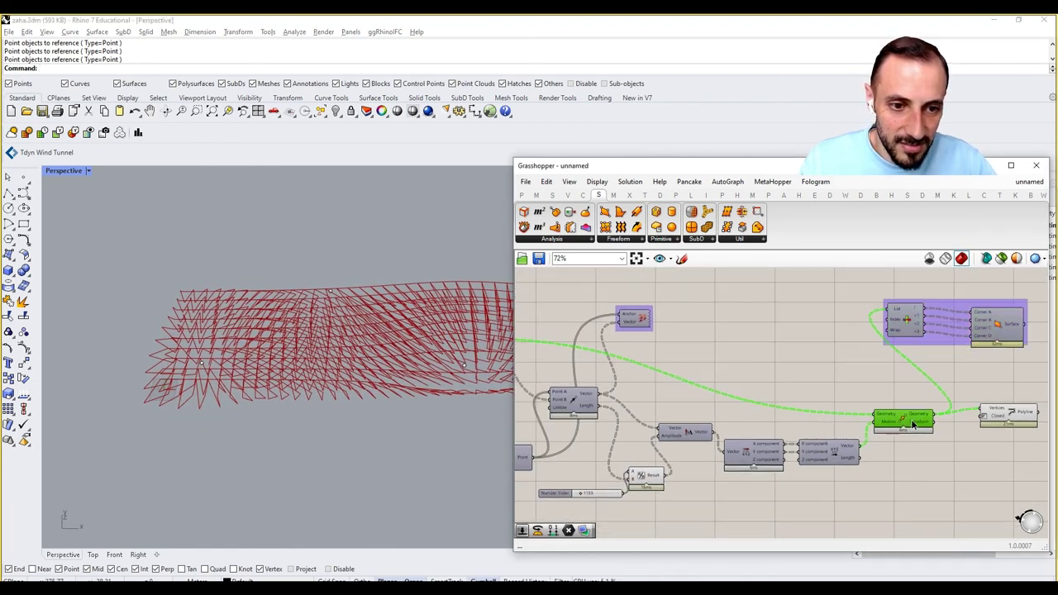
left_click(903, 450)
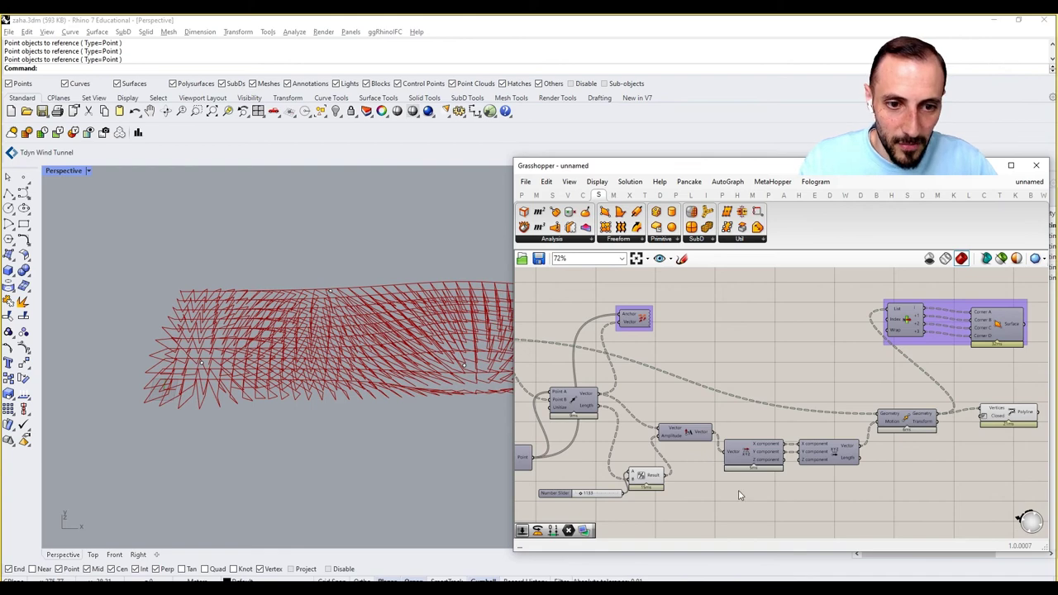
right_click_drag(702, 450, 815, 436)
left_click_drag(816, 401, 717, 502)
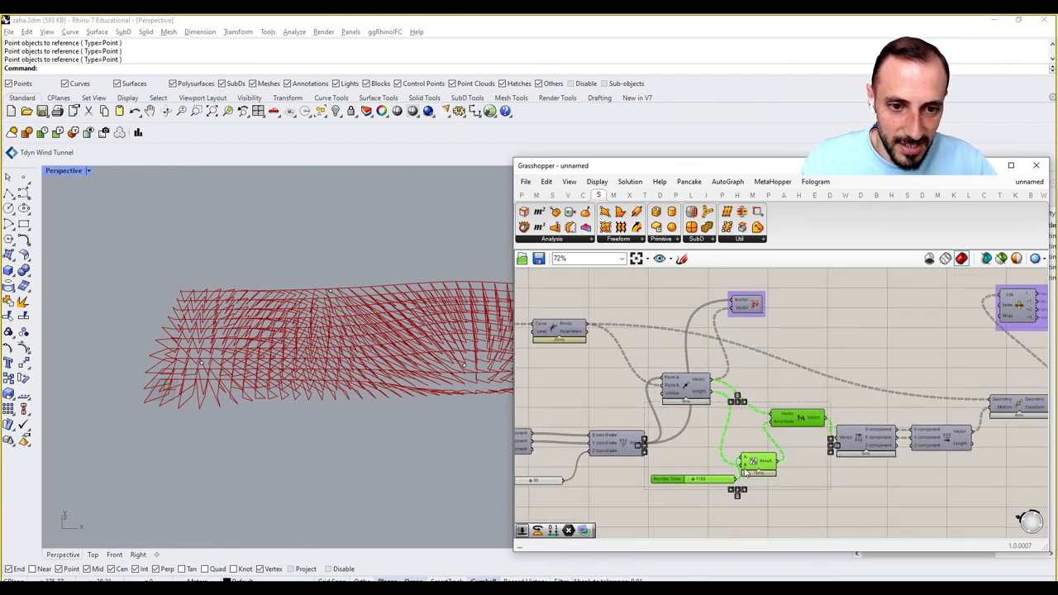
left_click(825, 482)
right_click_drag(898, 441, 761, 465)
left_click_drag(886, 405, 734, 485)
left_click_drag(795, 471, 870, 469)
Turn the Vector Display preview on to examine the vectors from the three attractors, and turn it off again
left_click(547, 430)
right_click_drag(272, 355, 198, 365)
left_click(616, 329)
right_click(658, 323)
left_click(669, 332)
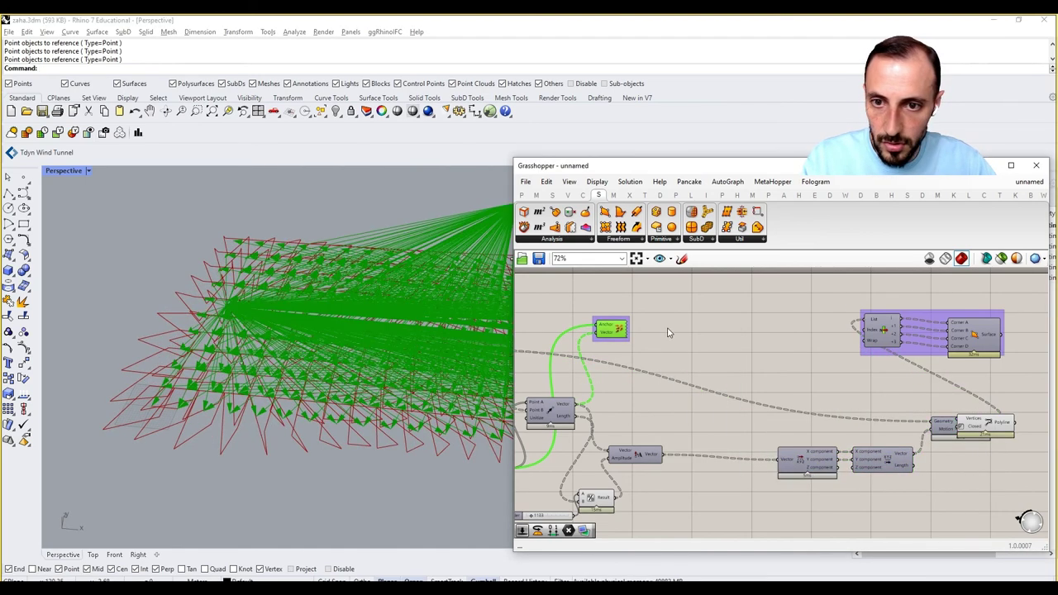
right_click(734, 335)
left_click(756, 349)
left_click(702, 519)
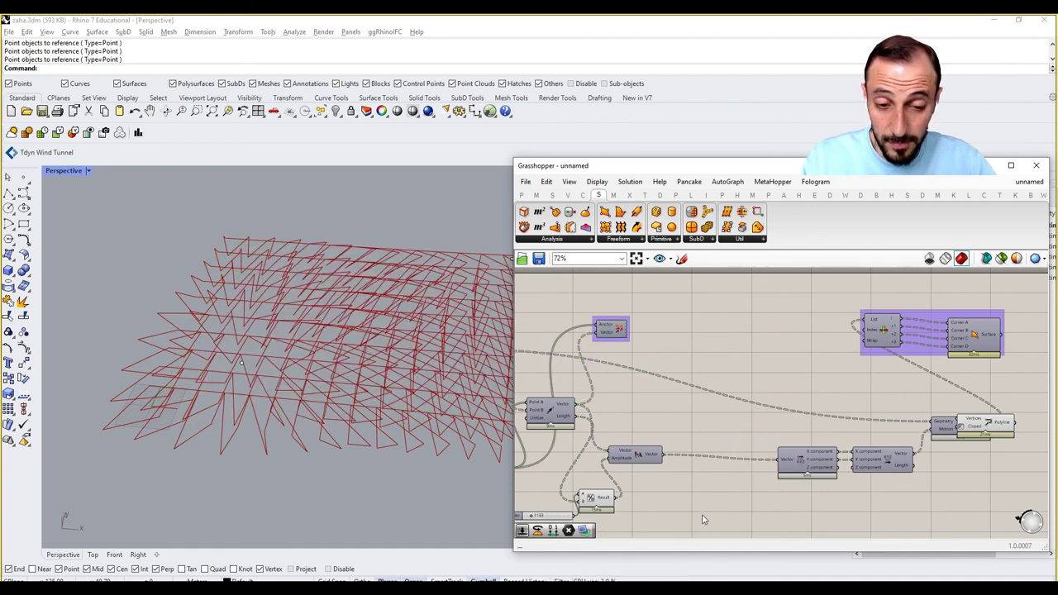
Examine the data structure of Amplitude's Vector output
double_click(703, 509)
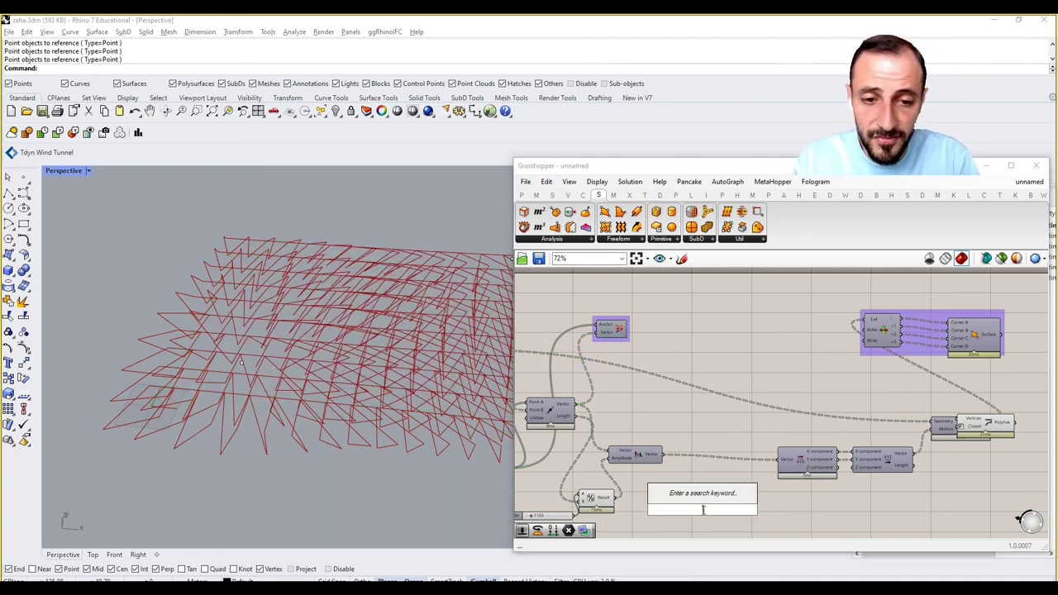
key("Escape")
mouse_move(653, 459)
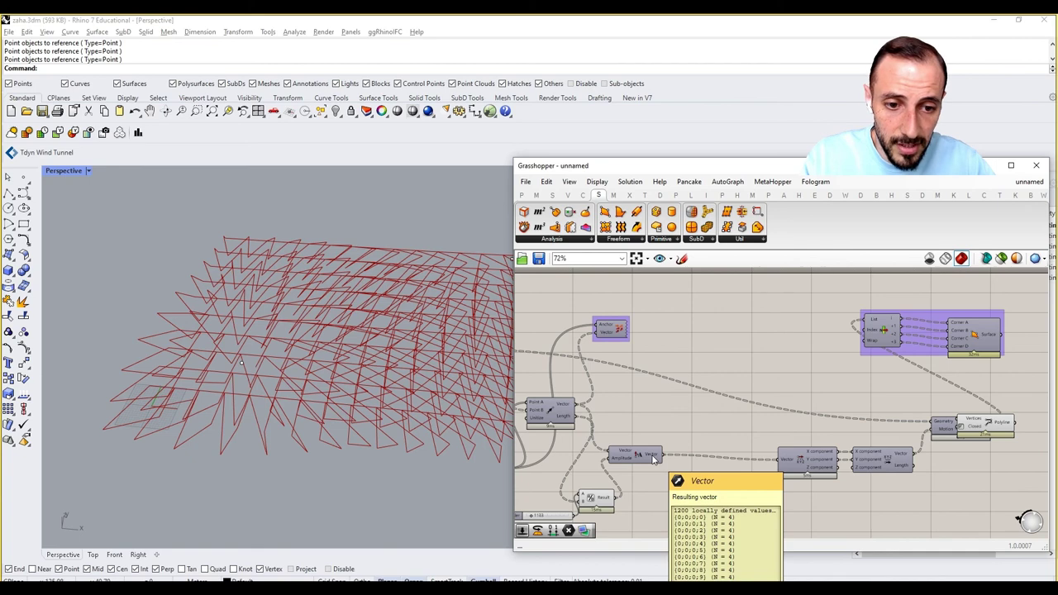
right_click_drag(653, 459, 881, 471)
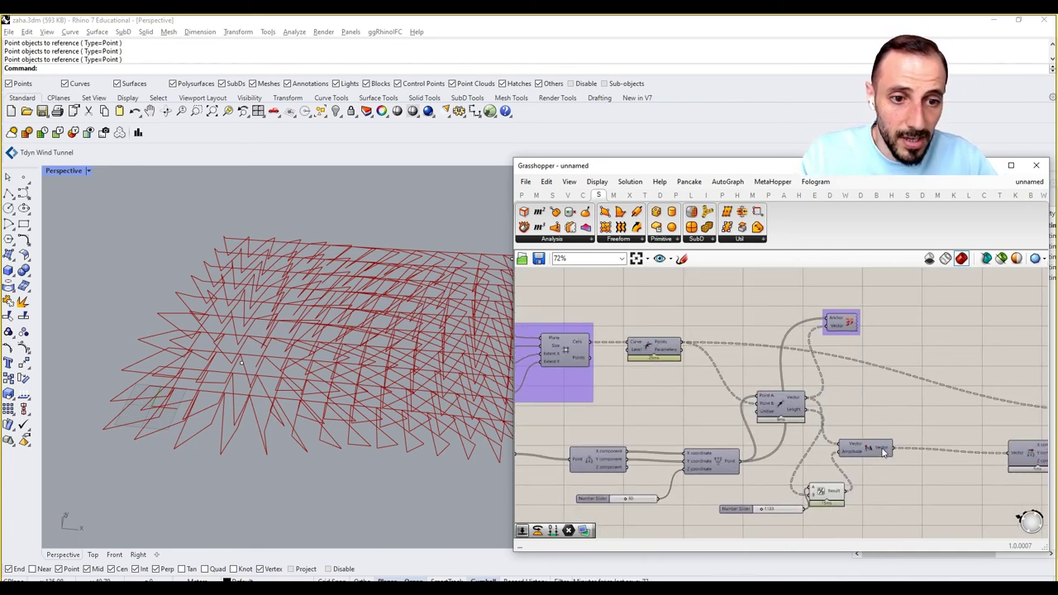
Add an Addition component below Amplitude
double_click(904, 484)
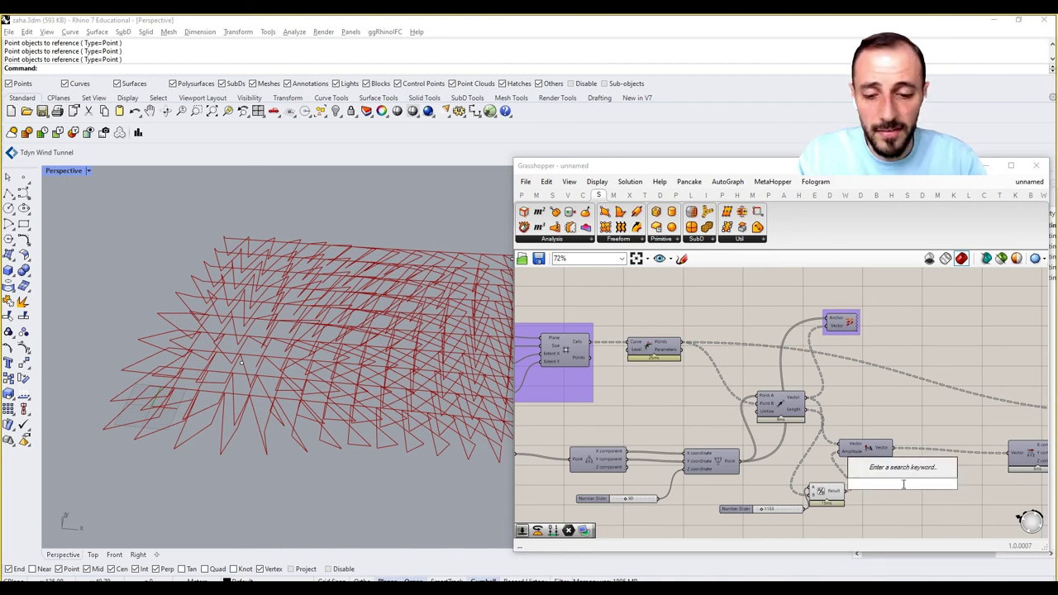
type("addition")
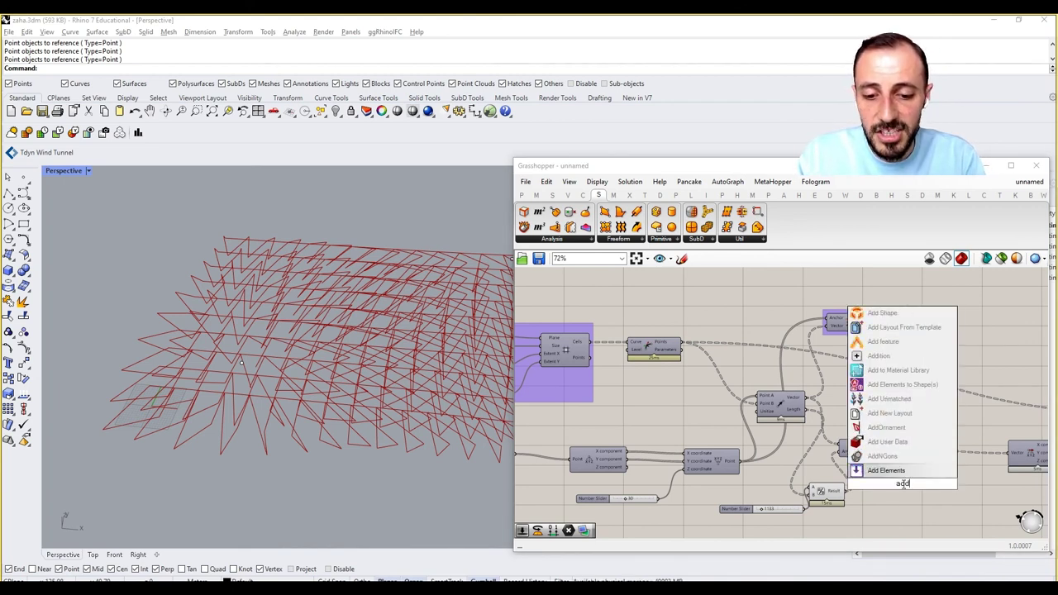
left_click(877, 457)
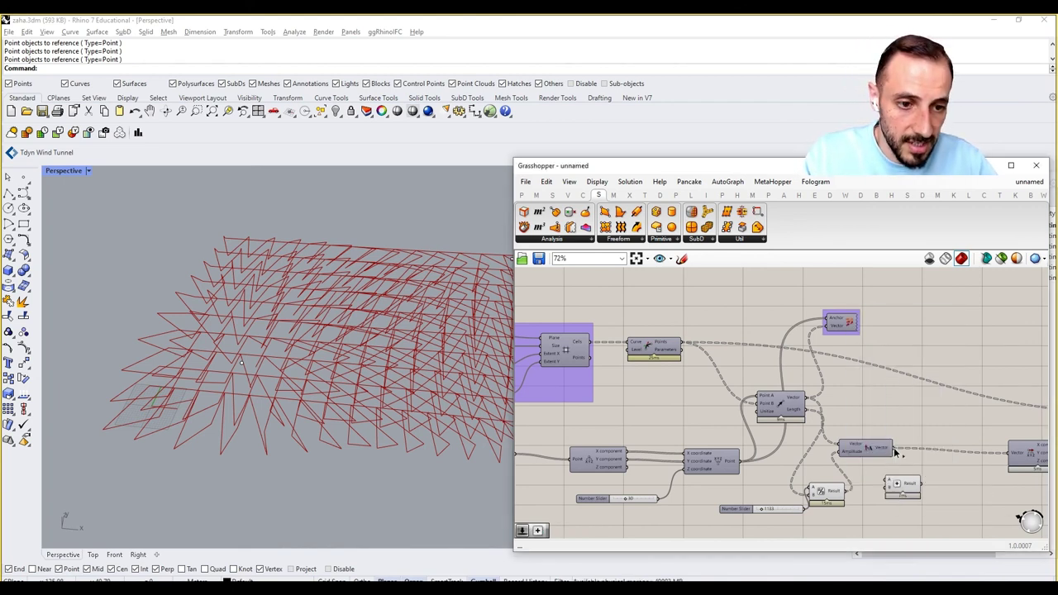
Add a Mass Addition component, connect Amplitude's Vector output to its Input and its Result to Deconstruct Vector's Vector input
double_click(896, 413)
type("mass")
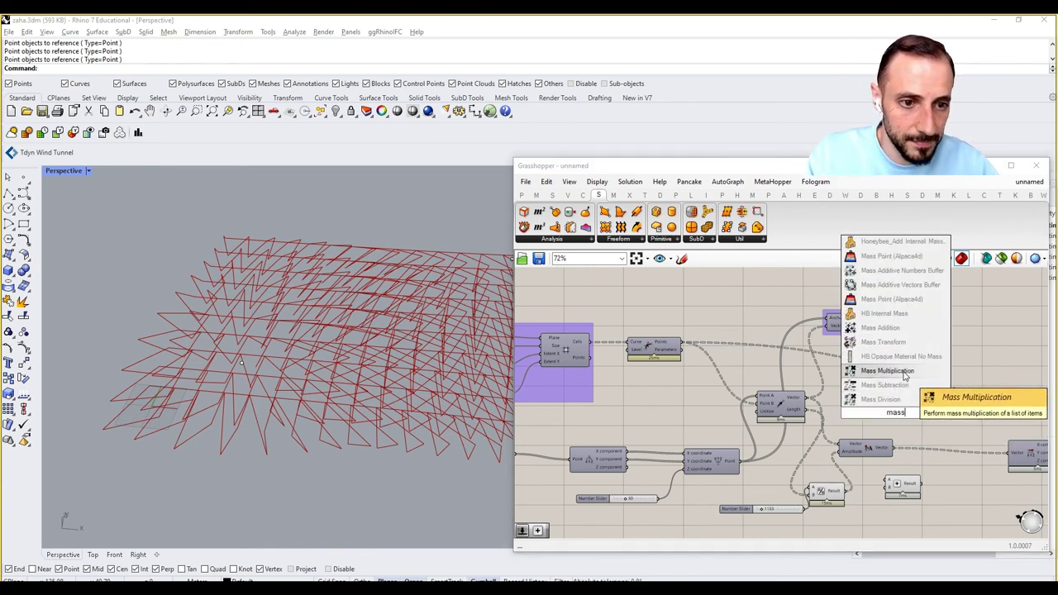
left_click(891, 329)
left_click_drag(892, 449, 869, 413)
right_click_drag(878, 470, 803, 475)
left_click_drag(824, 492, 898, 497)
mouse_move(850, 413)
left_mouse_down()
mouse_move(904, 463)
mouse_move(930, 460)
left_mouse_up()
Place Mass Addition in line between Amplitude and Deconstruct Vector, and delete the unused Addition component
right_click_drag(799, 423, 750, 421)
left_click_drag(852, 484, 862, 503)
left_click_drag(756, 409, 783, 470)
right_click_drag(659, 488, 769, 453)
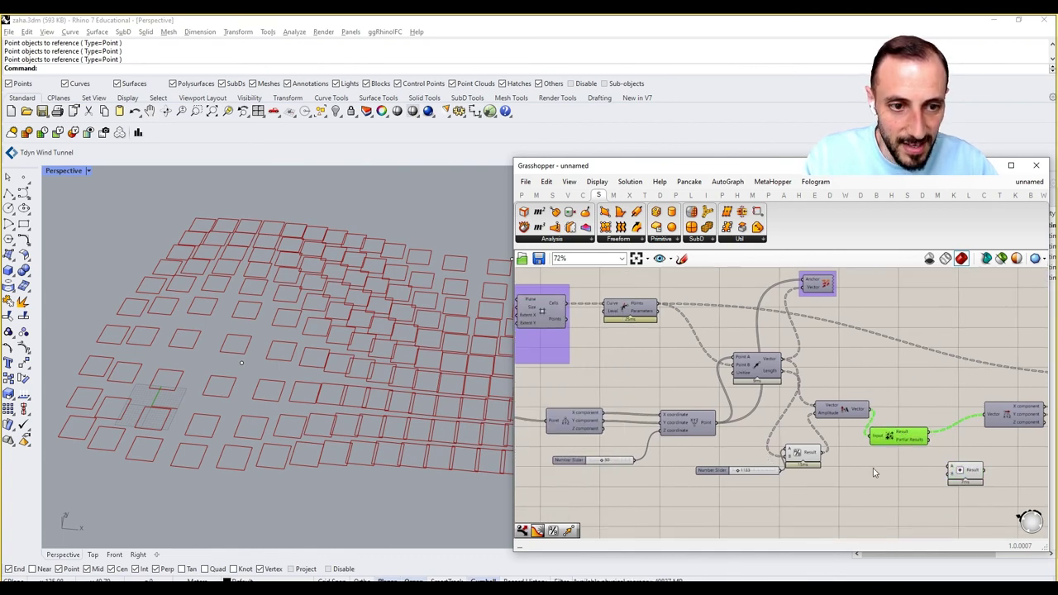
right_click_drag(957, 472, 919, 471)
left_click(922, 470)
key("Delete")
Reposition attractor points in the viewport to test how the displaced grid cells react
mouse_move(374, 389)
right_mouse_down()
mouse_move(307, 377)
mouse_move(397, 375)
mouse_move(361, 375)
right_mouse_up()
left_click(409, 395)
mouse_move(446, 400)
left_mouse_down()
mouse_move(410, 400)
mouse_move(445, 407)
left_mouse_up()
right_click_drag(449, 417, 273, 342)
left_click(279, 304)
left_click_drag(294, 279, 280, 316)
right_click_drag(279, 314, 206, 357)
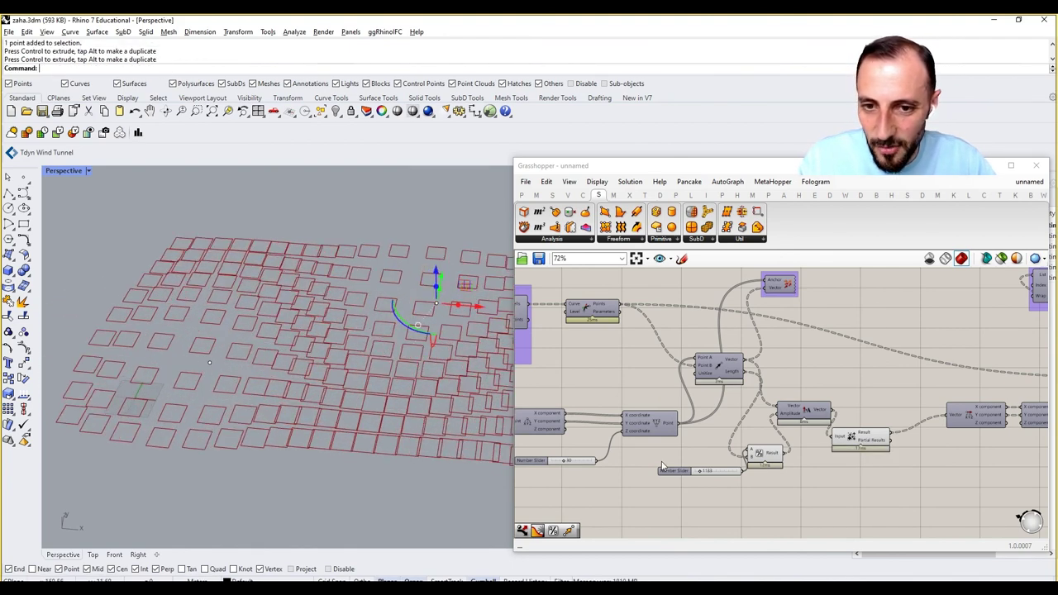
right_click_drag(672, 458, 716, 438)
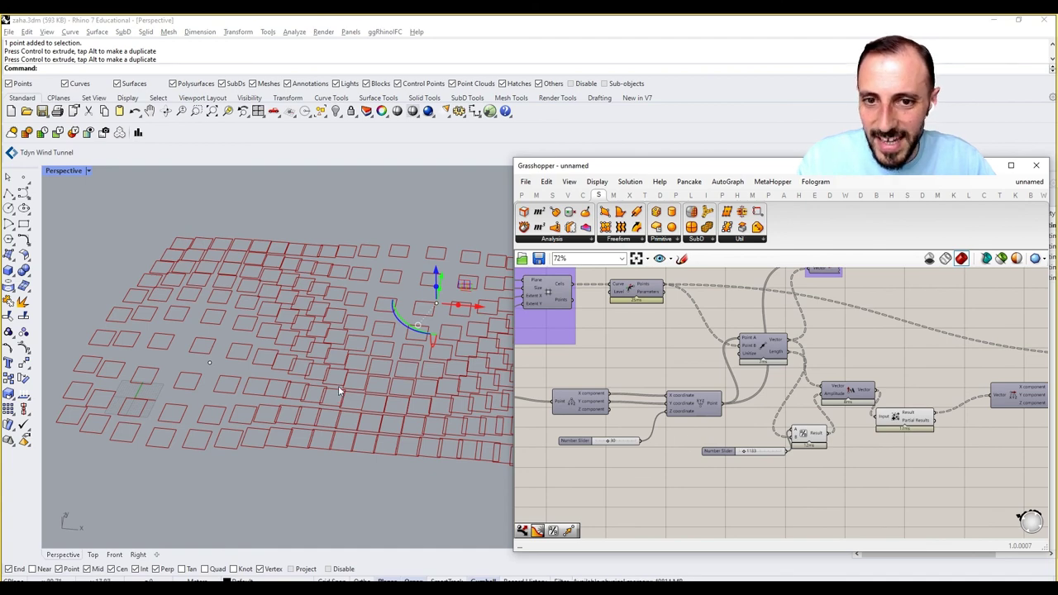
right_click_drag(402, 393, 335, 396)
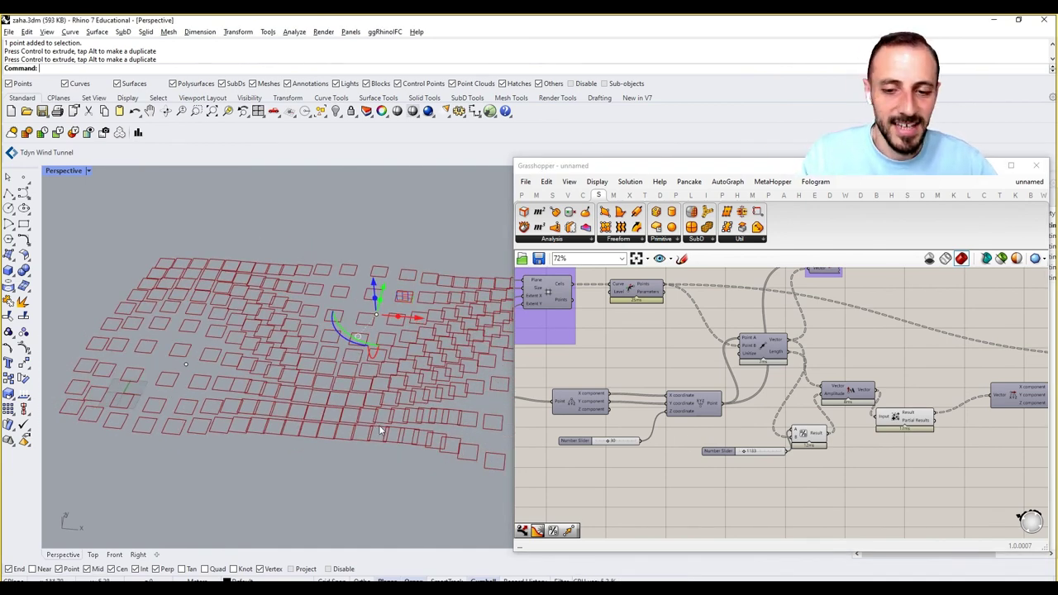